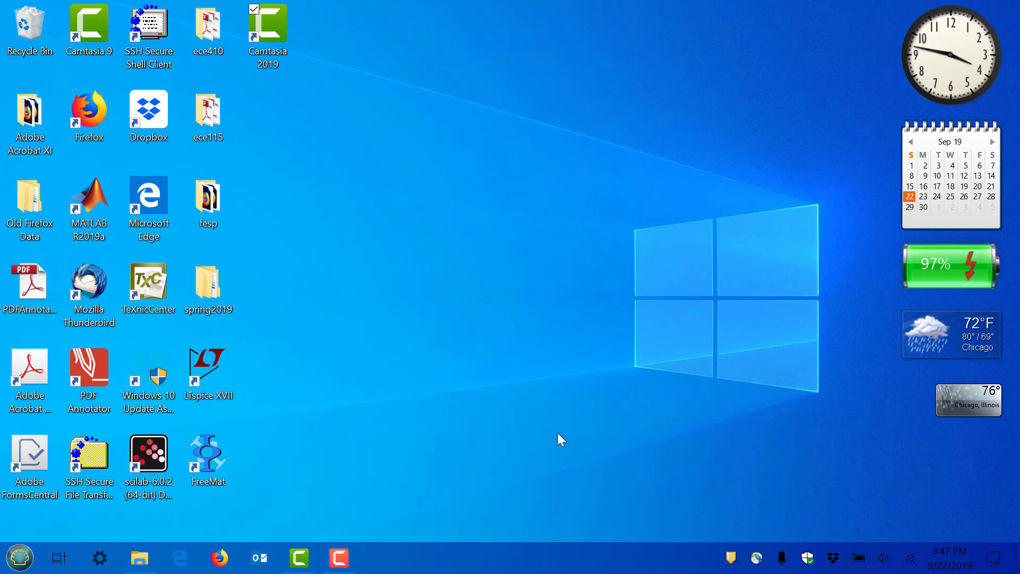
Launch LTspice XVII and create a new blank schematic.
double_click(215, 361)
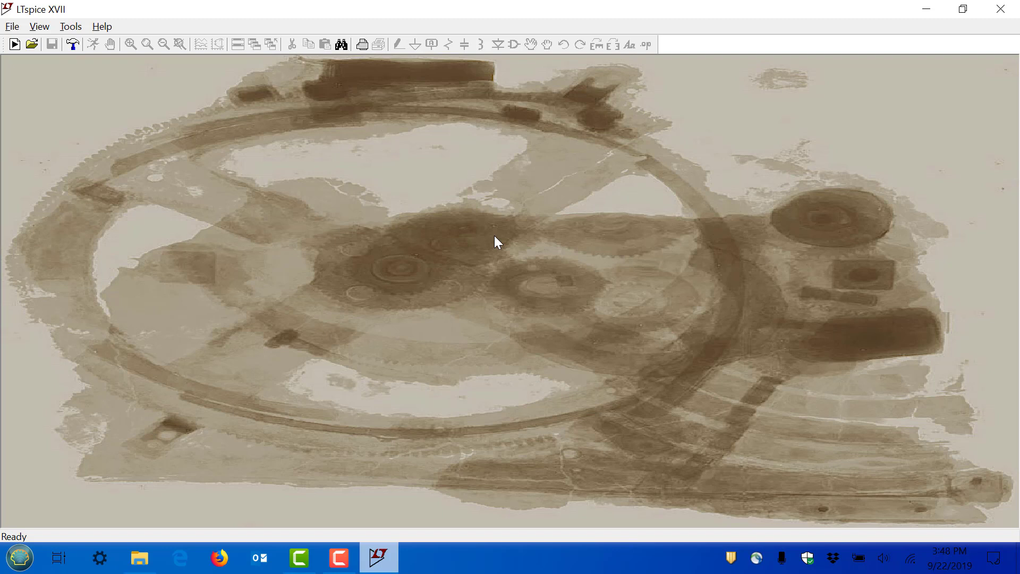
left_click(15, 44)
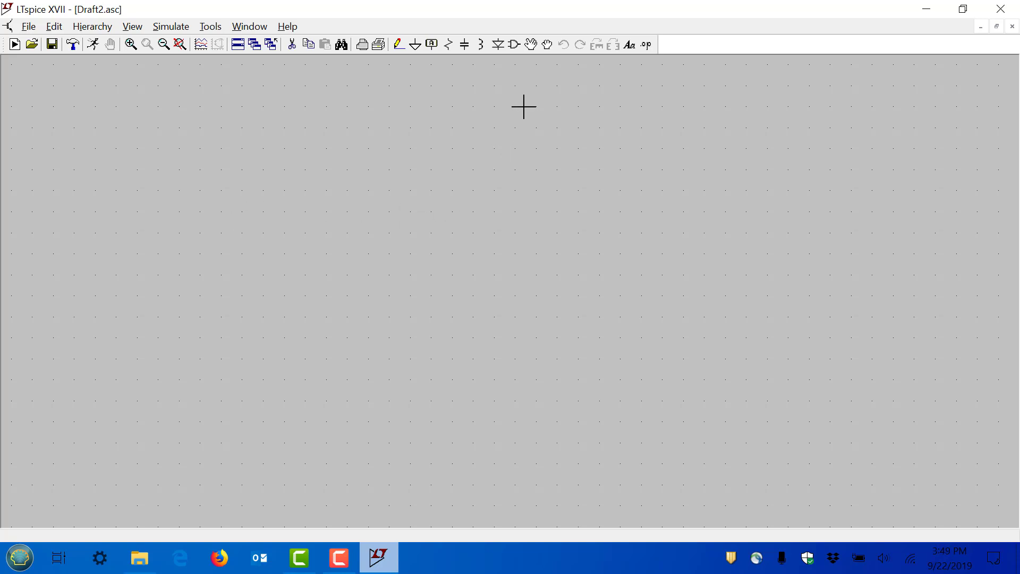
Place a single voltage source from the component library on the left side of the schematic.
left_click(514, 45)
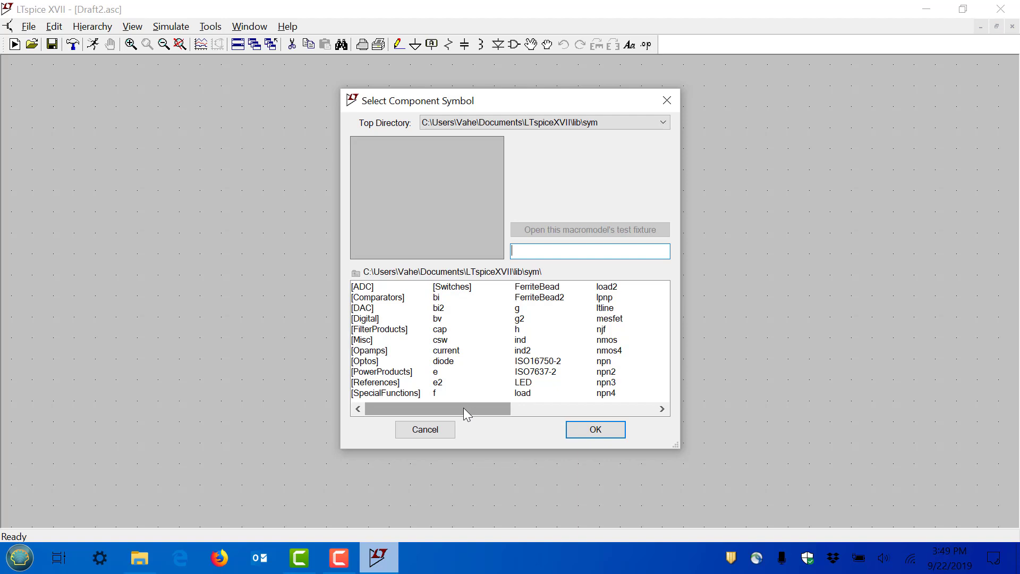
left_click_drag(466, 407, 597, 410)
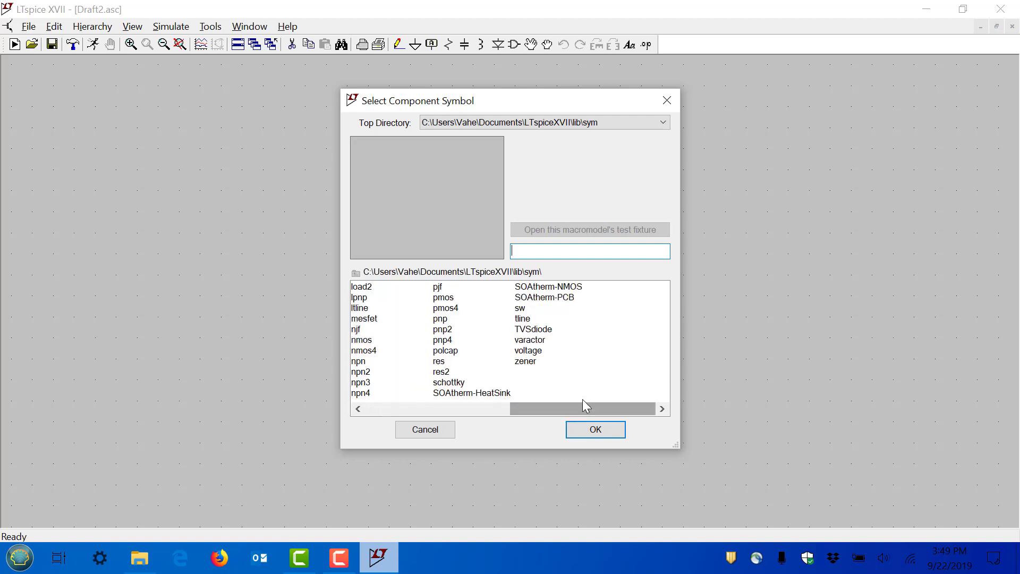
left_click(540, 350)
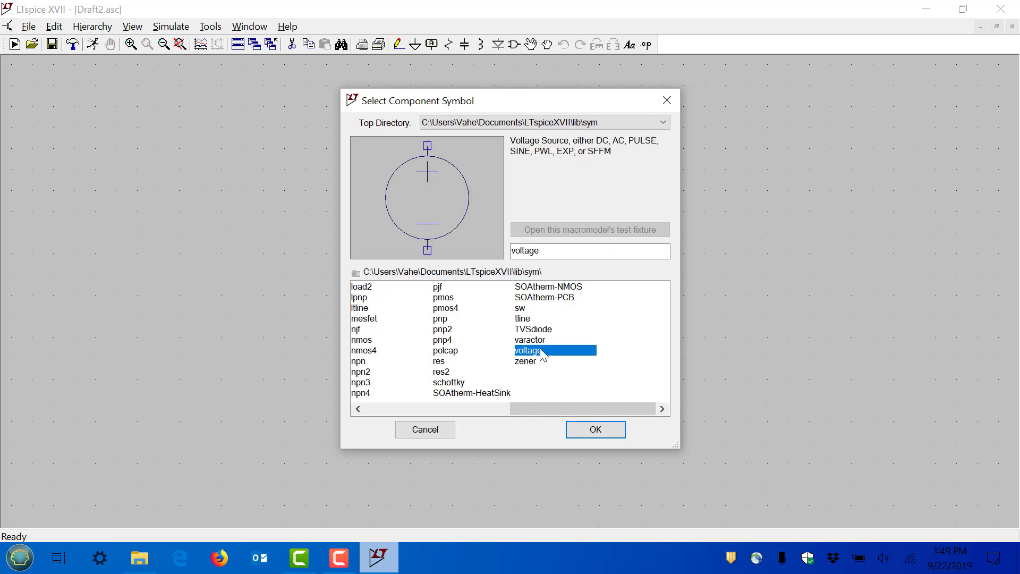
left_click(598, 433)
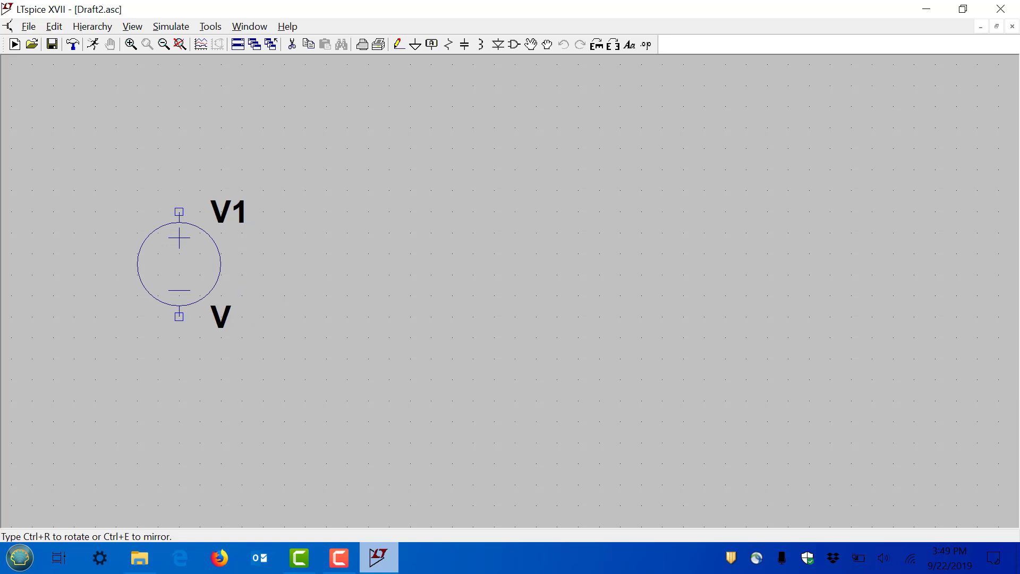
left_click(179, 202)
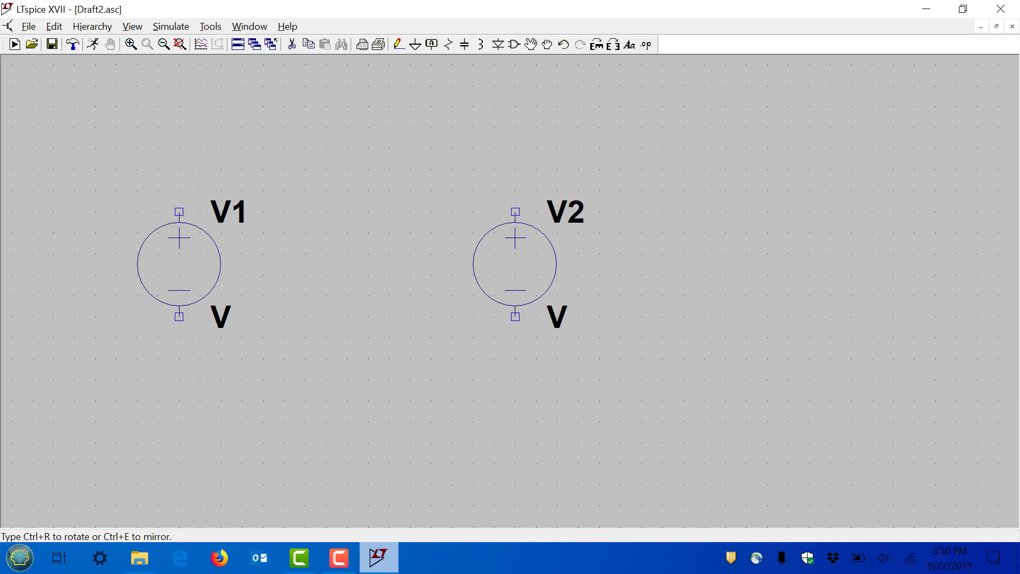
key("Escape")
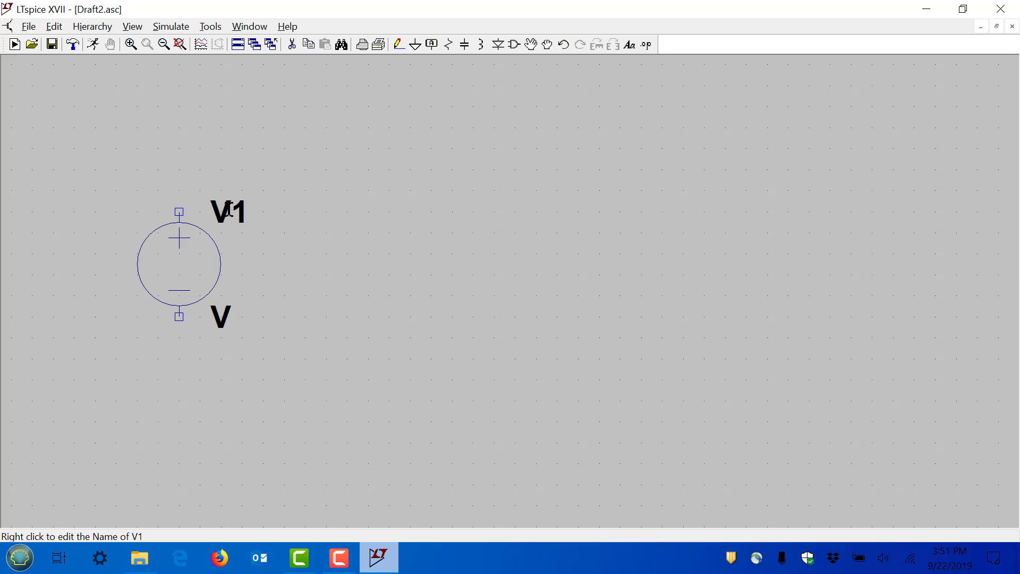
Rename the voltage source's reference designator to Vs1.
left_click(7, 553)
left_click(24, 525)
right_click(230, 206)
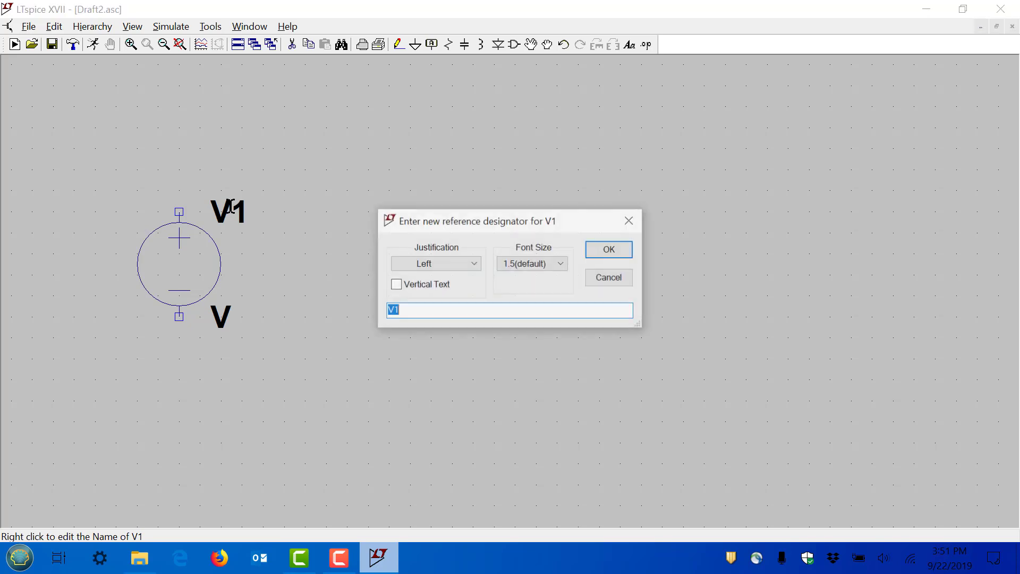
left_click(412, 314)
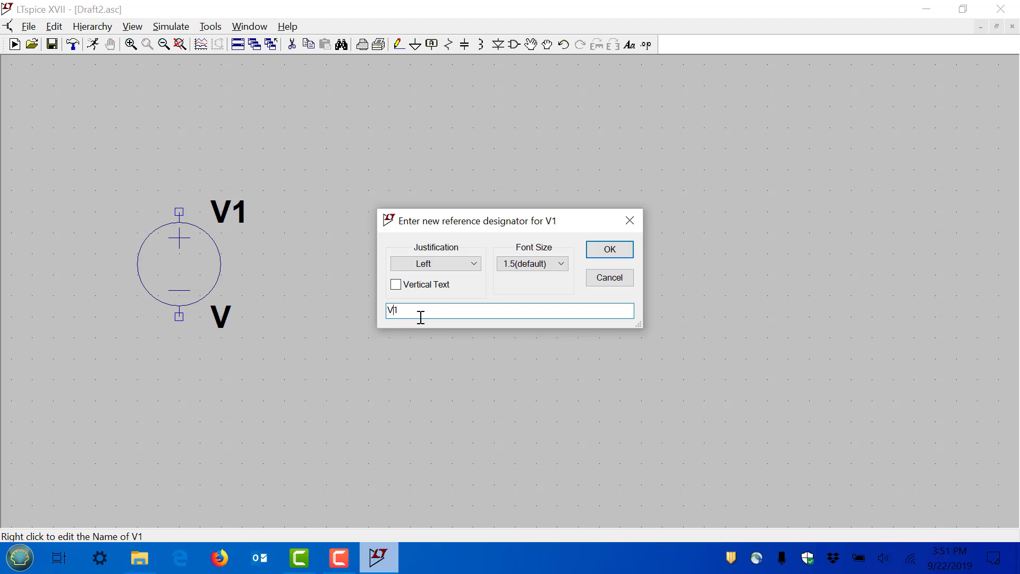
type("s")
left_click(609, 249)
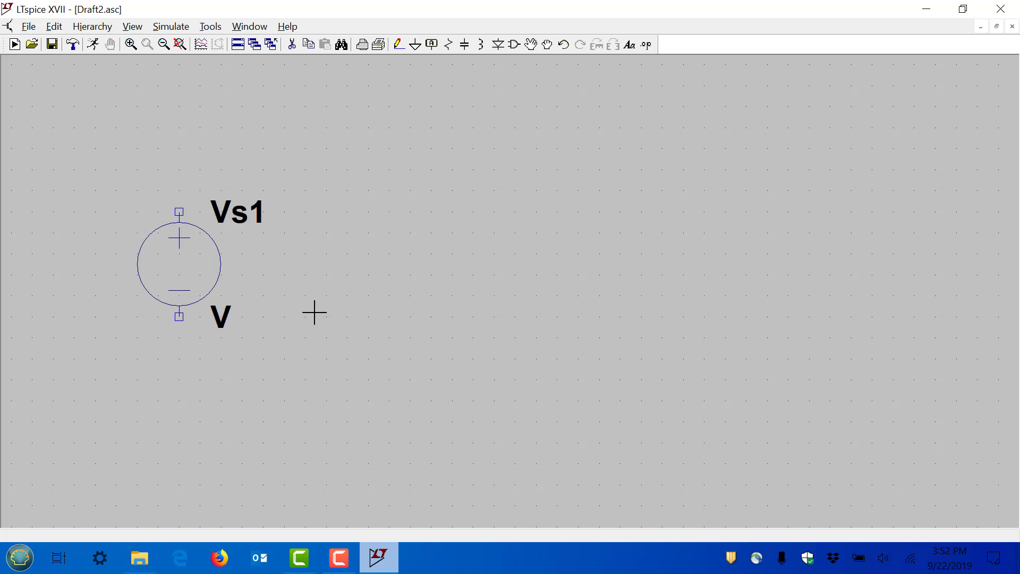
Set the value of voltage source Vs1 to 10.
right_click(221, 313)
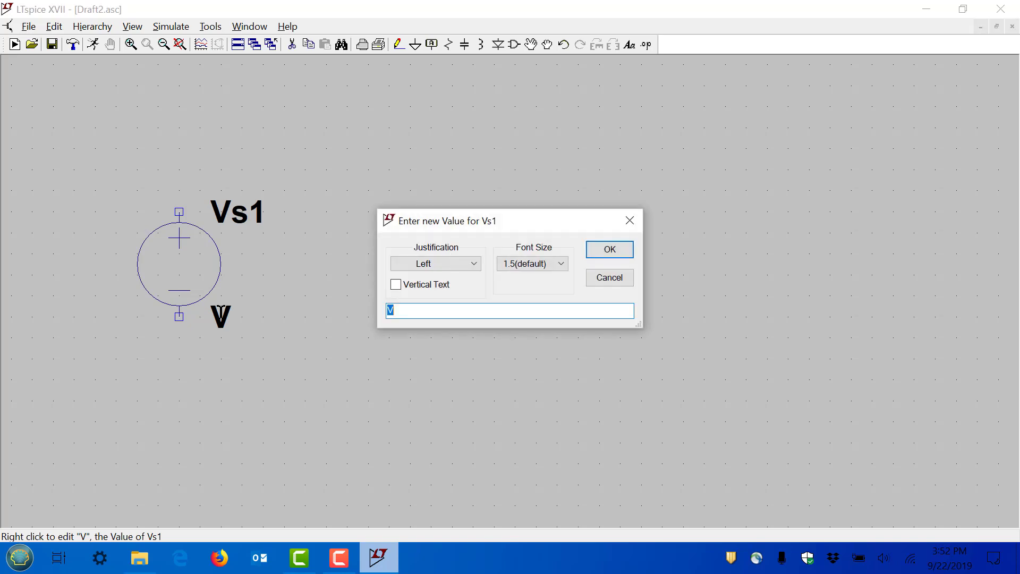
type("10")
left_click(625, 249)
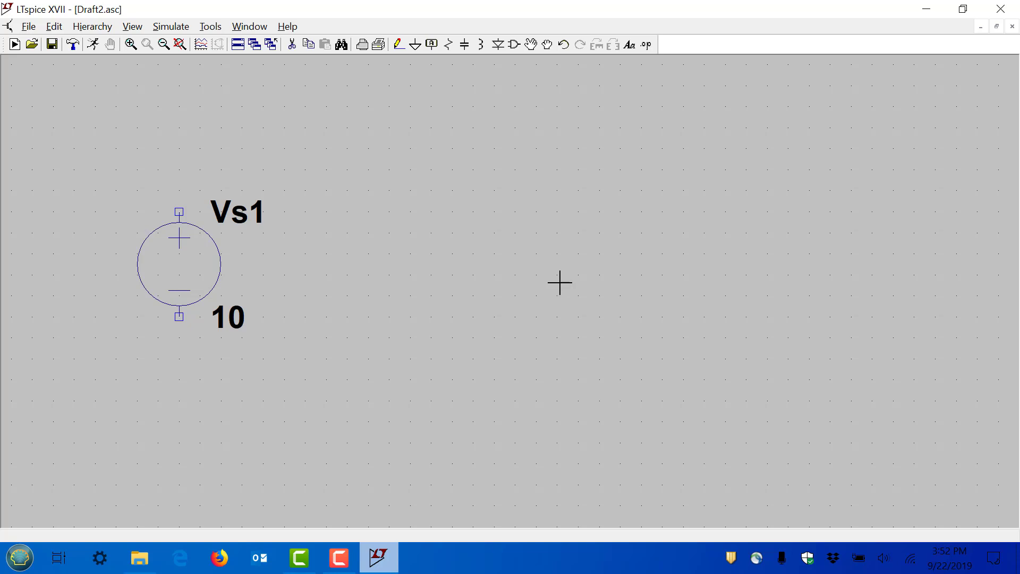
Set the value of voltage source Vs1 to 15.
right_click(236, 318)
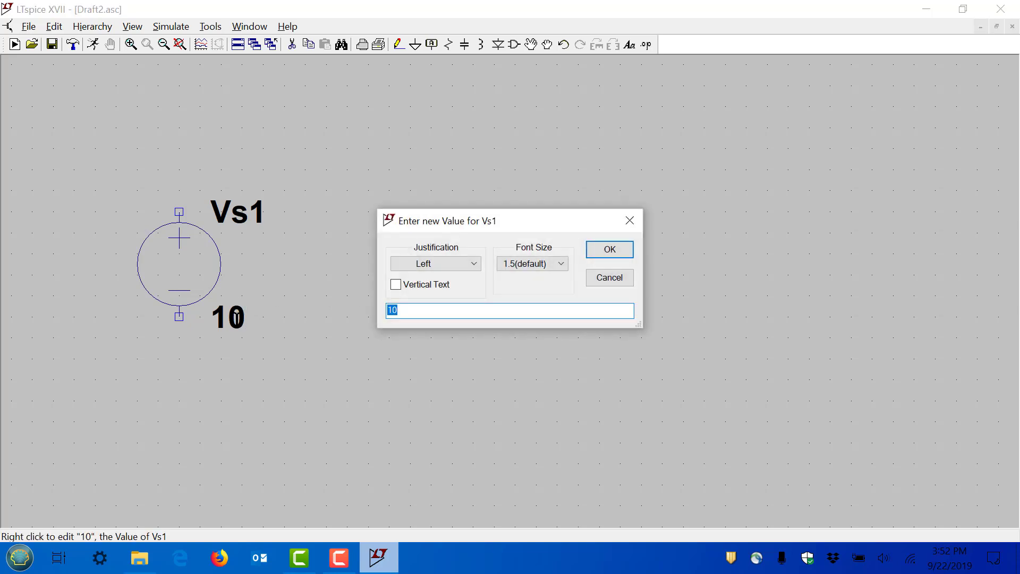
type("15")
left_click(596, 247)
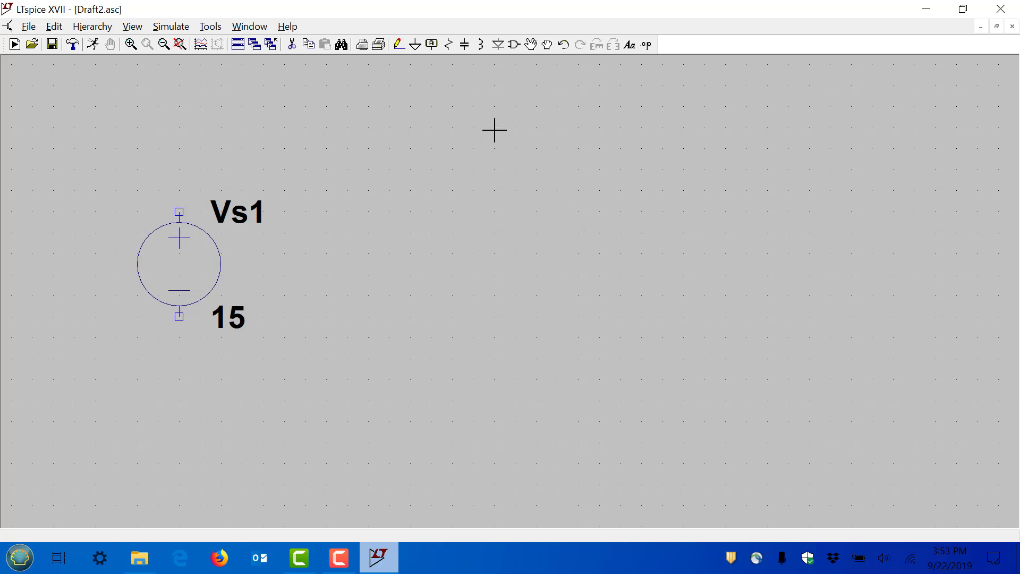
Place a resistor using the res symbol, rotated horizontally, above and to the right of source Vs1.
left_click(513, 47)
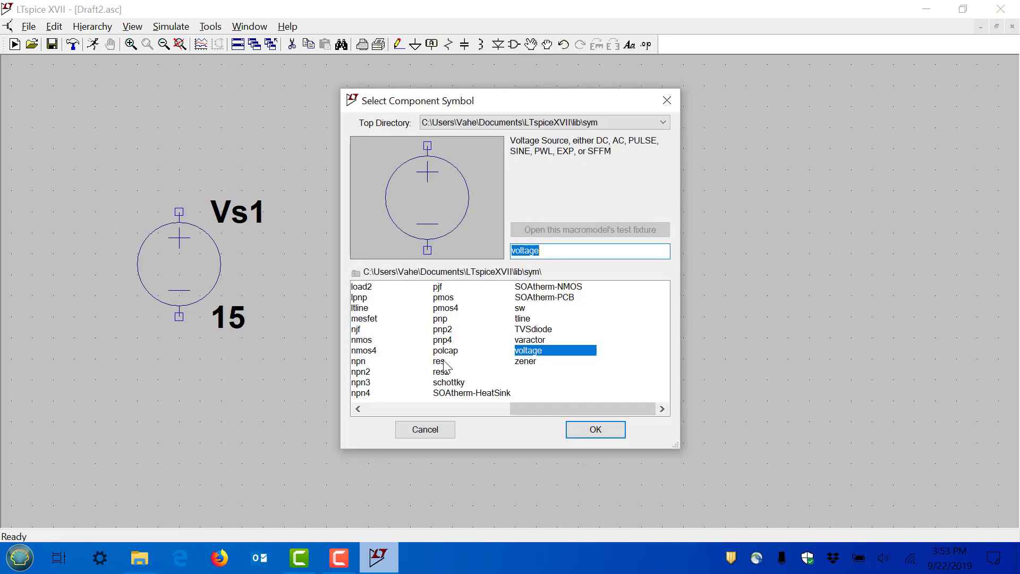
left_click(443, 361)
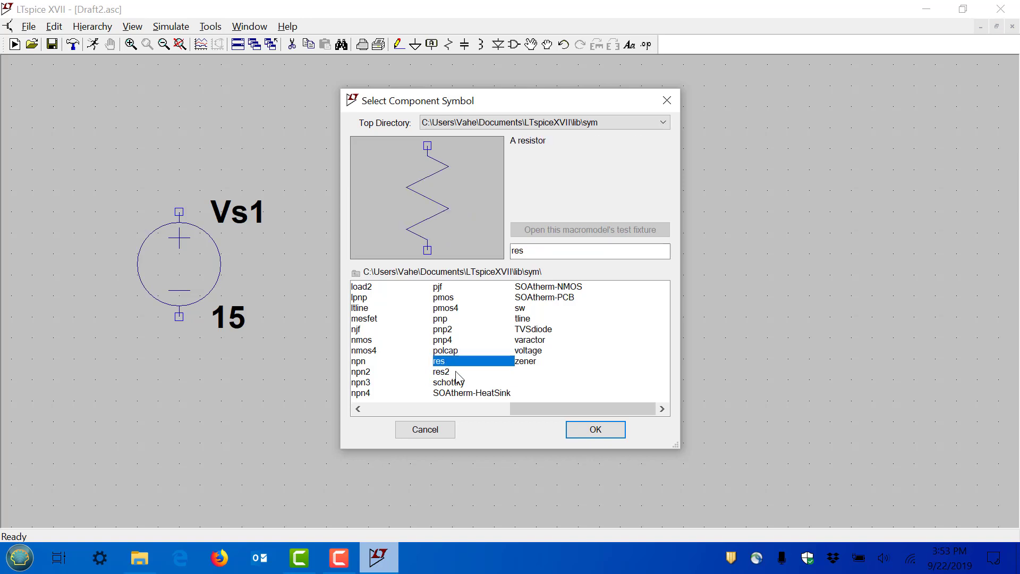
left_click(453, 373)
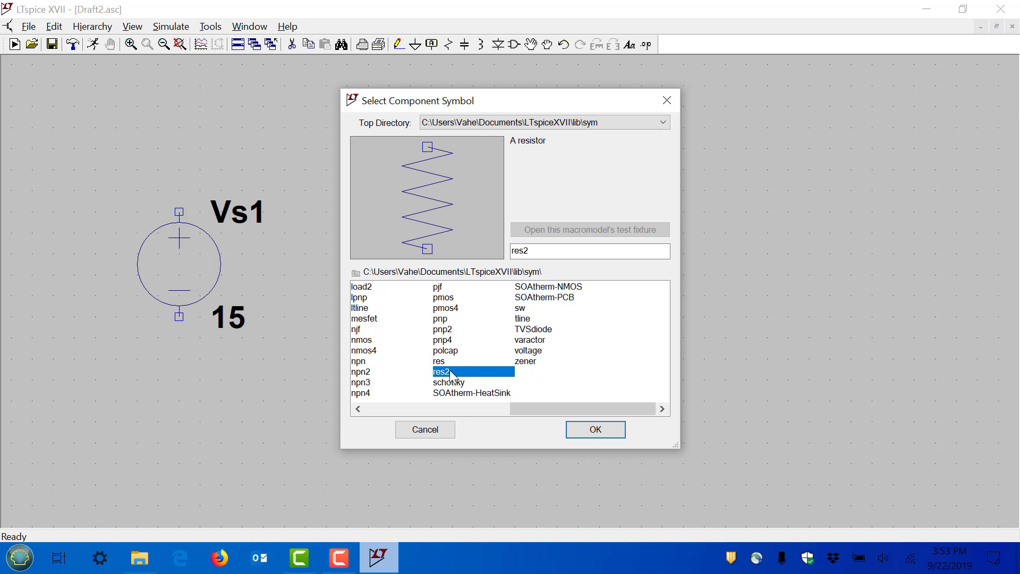
left_click(445, 363)
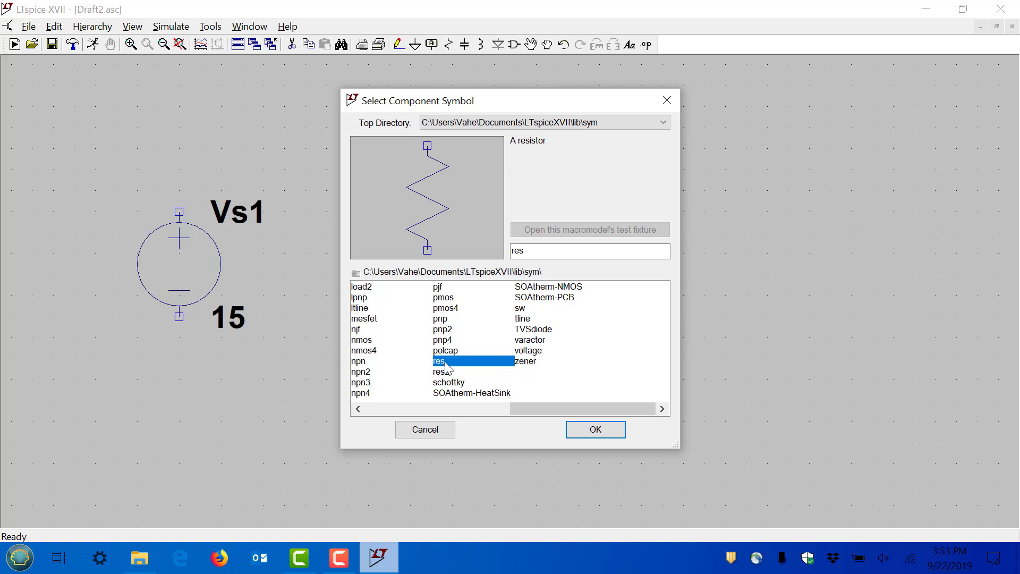
left_click(589, 430)
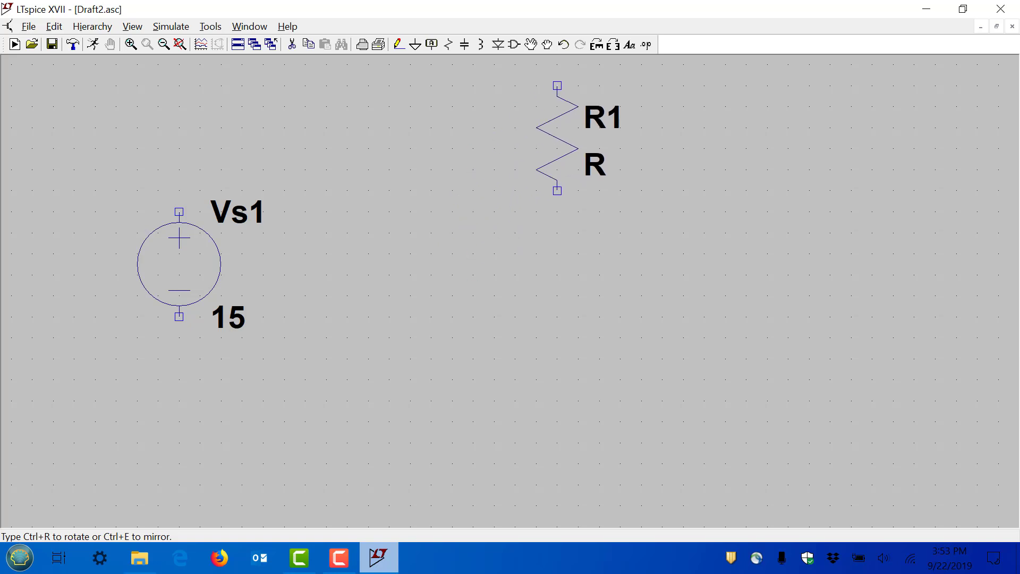
left_click(598, 47)
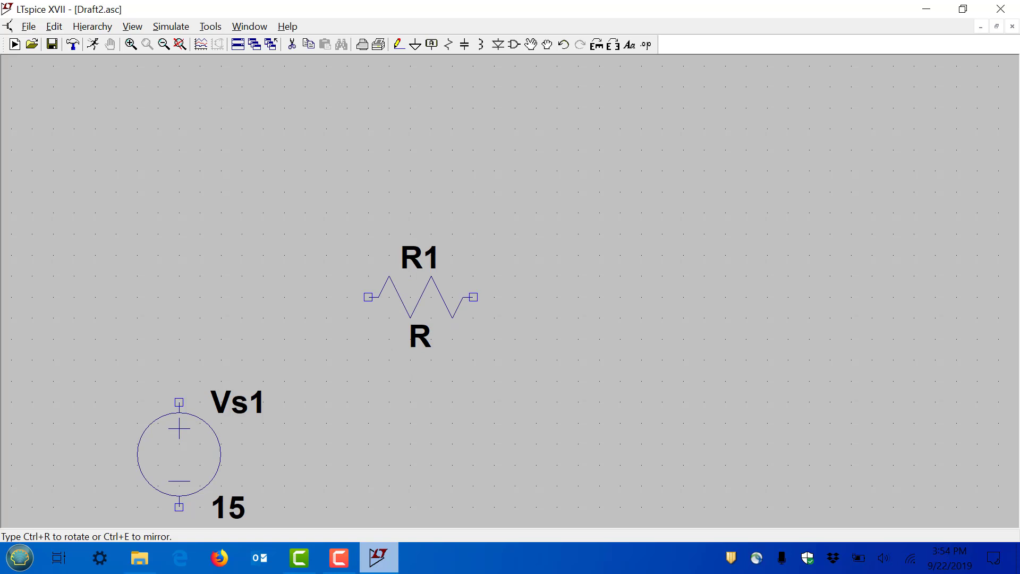
left_click(421, 297)
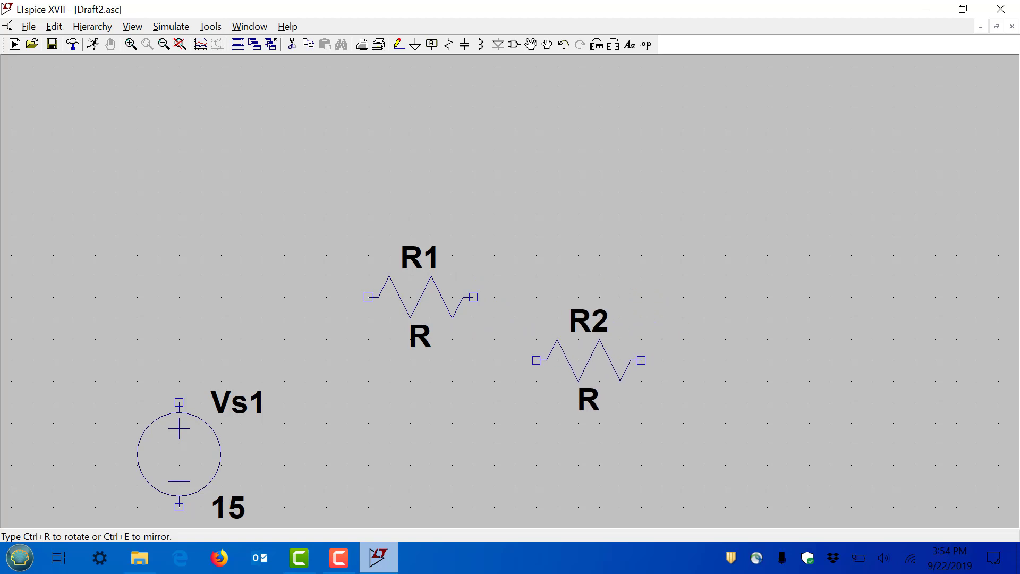
Place a second resistor vertically, below and to the right of R1, with its labels on its right side.
key("ctrl+r")
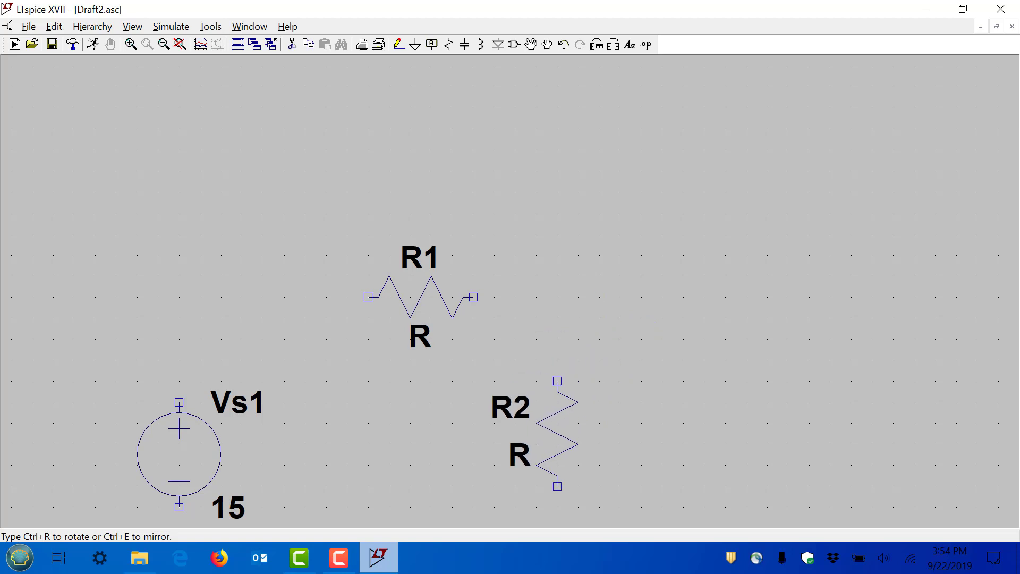
left_click(597, 46)
left_click(597, 45)
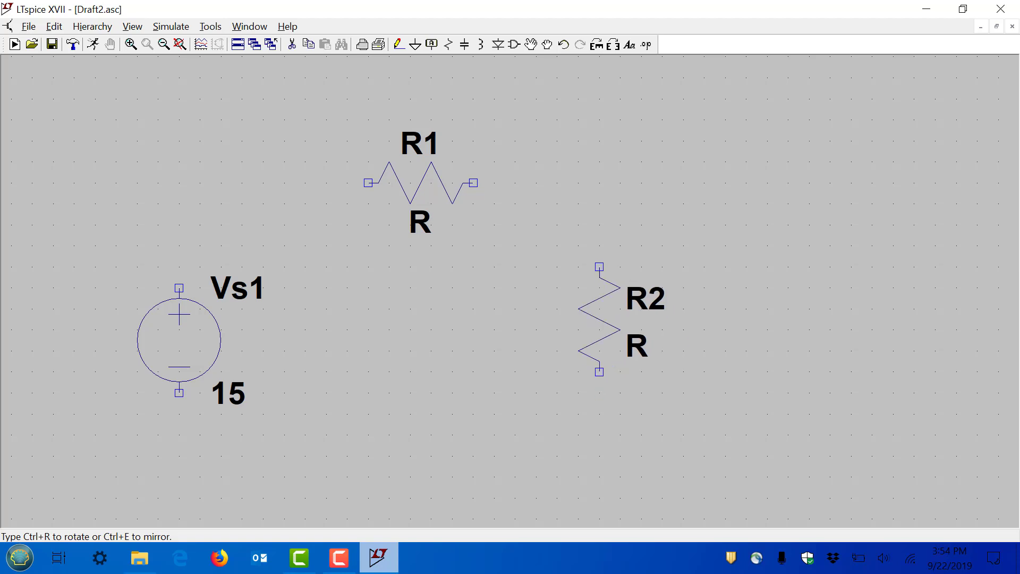
left_click(600, 266)
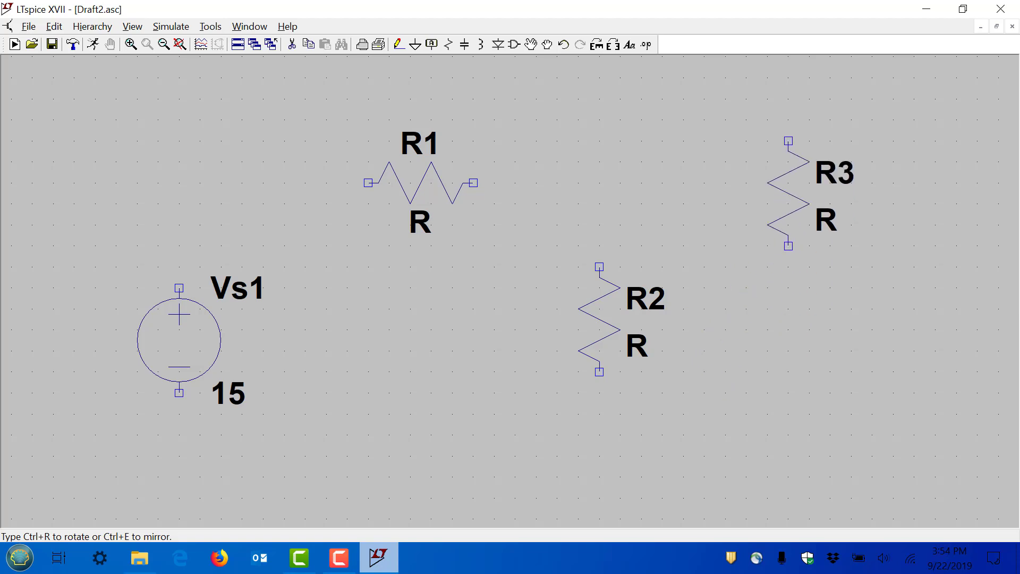
Place two more horizontal resistors, one level with R1 beyond R2 and one centred above the gap between them.
key("ctrl+r")
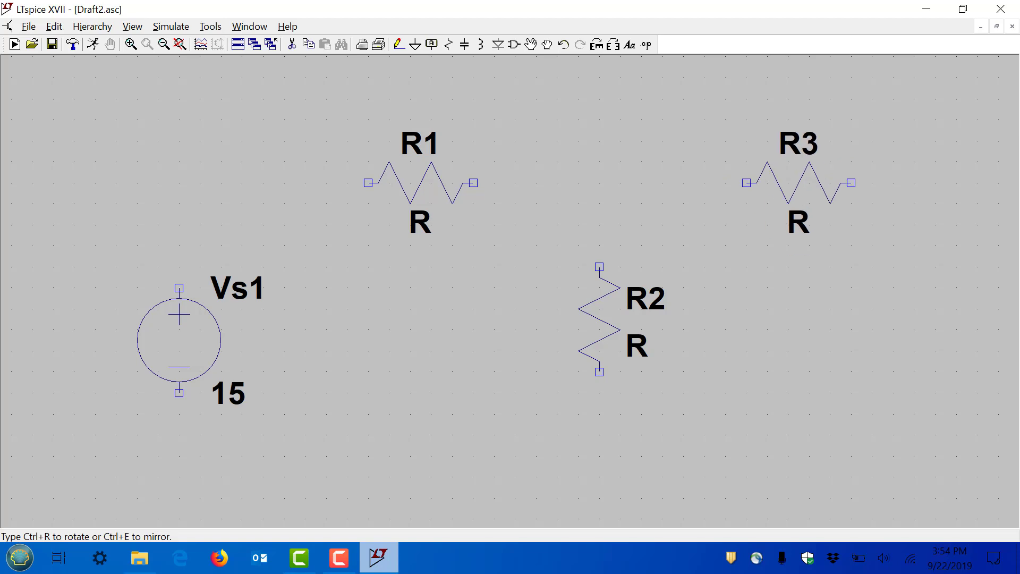
left_click(799, 183)
scroll(645, 170, "down", 1)
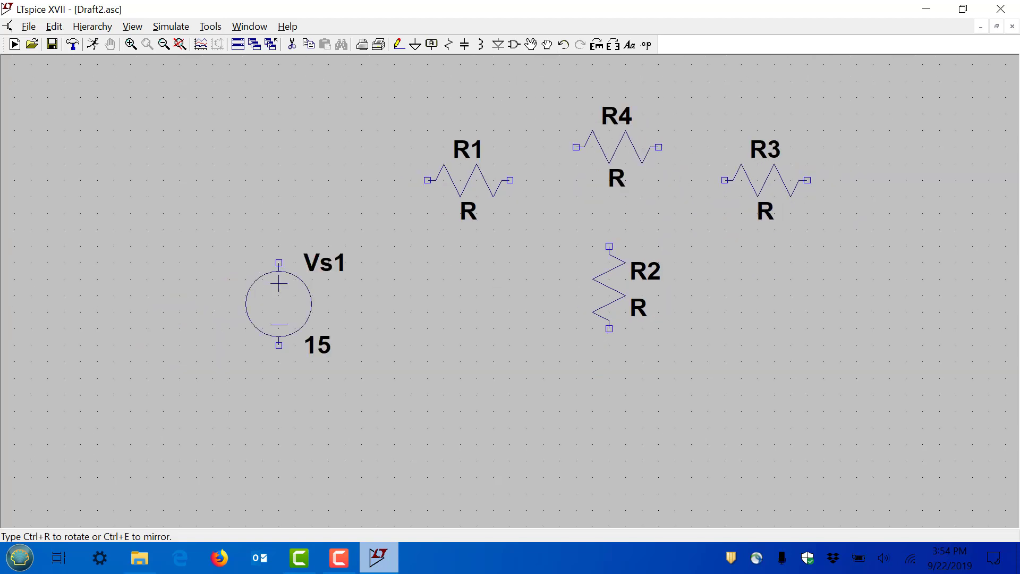
scroll(606, 101, "down", 1)
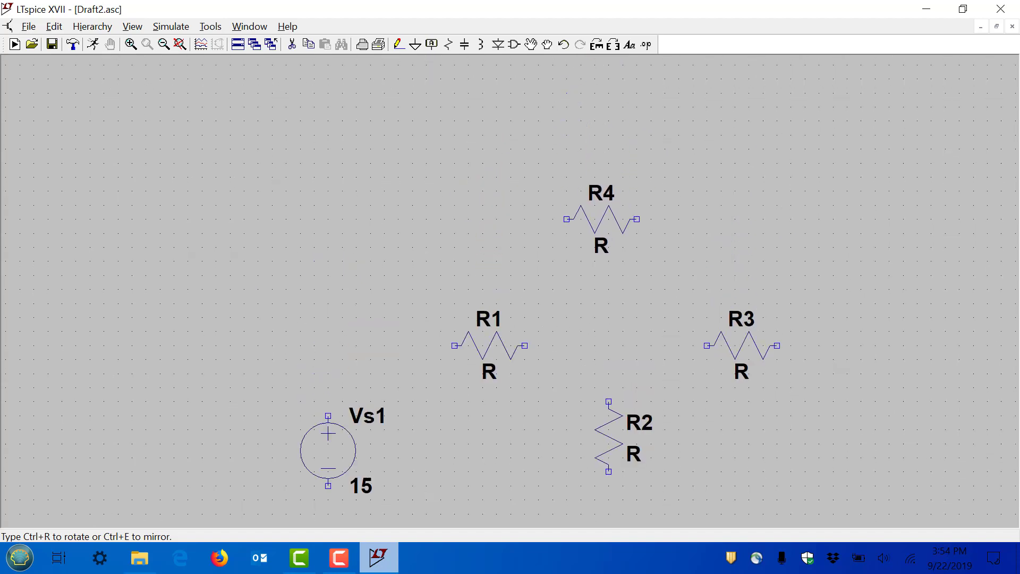
left_click(600, 219)
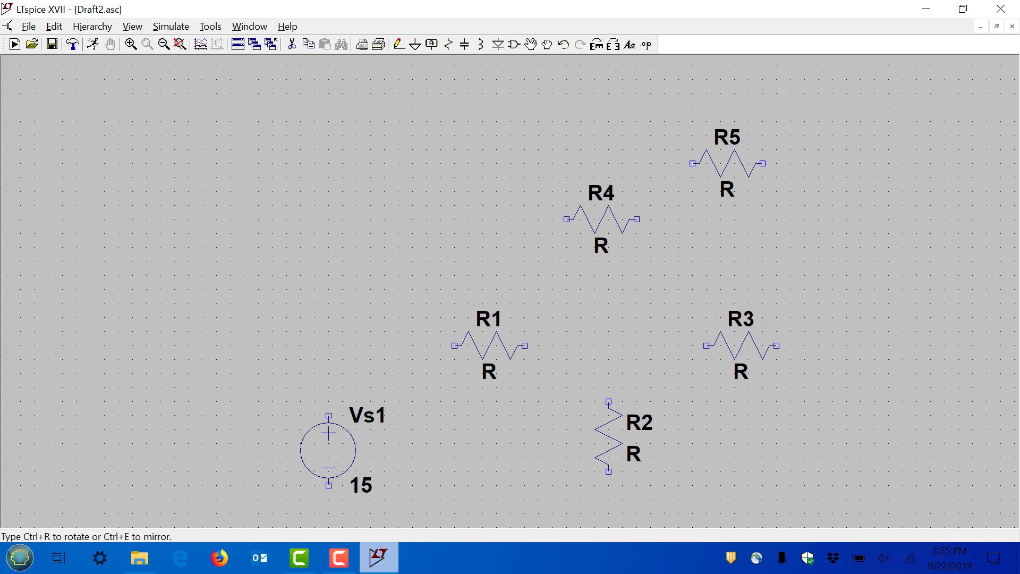
key("Escape")
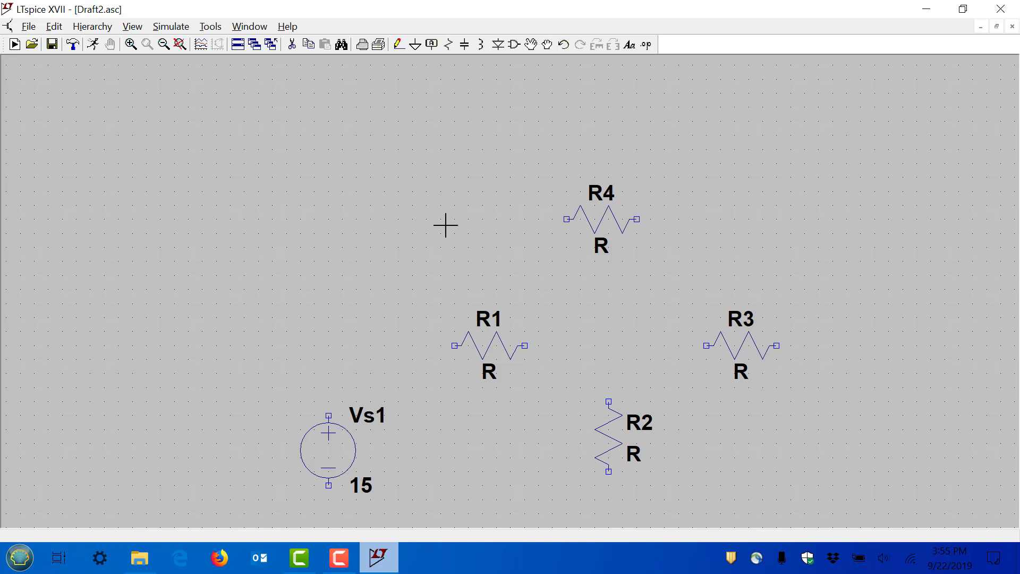
left_click(180, 45)
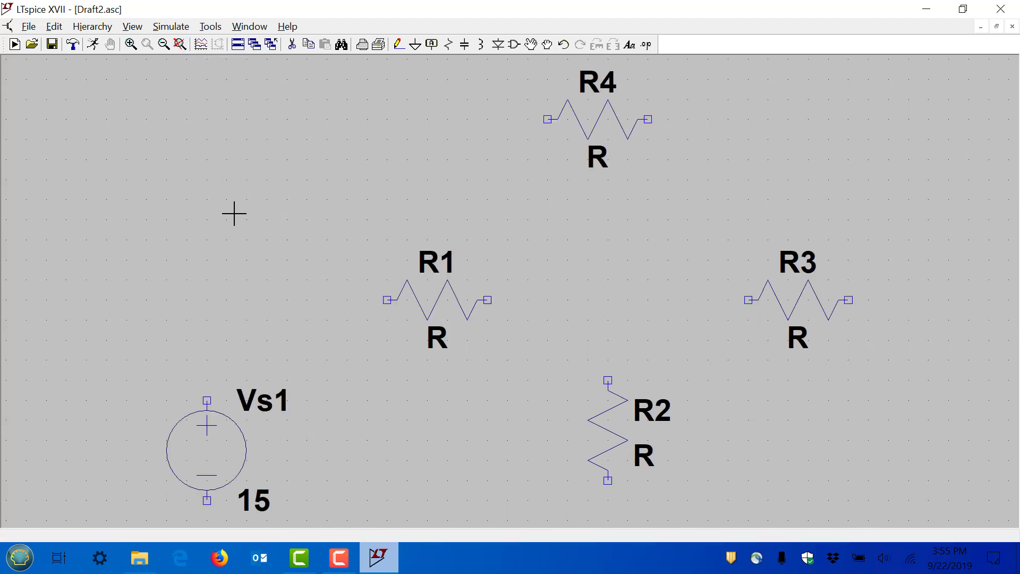
scroll(231, 214, "down", 3)
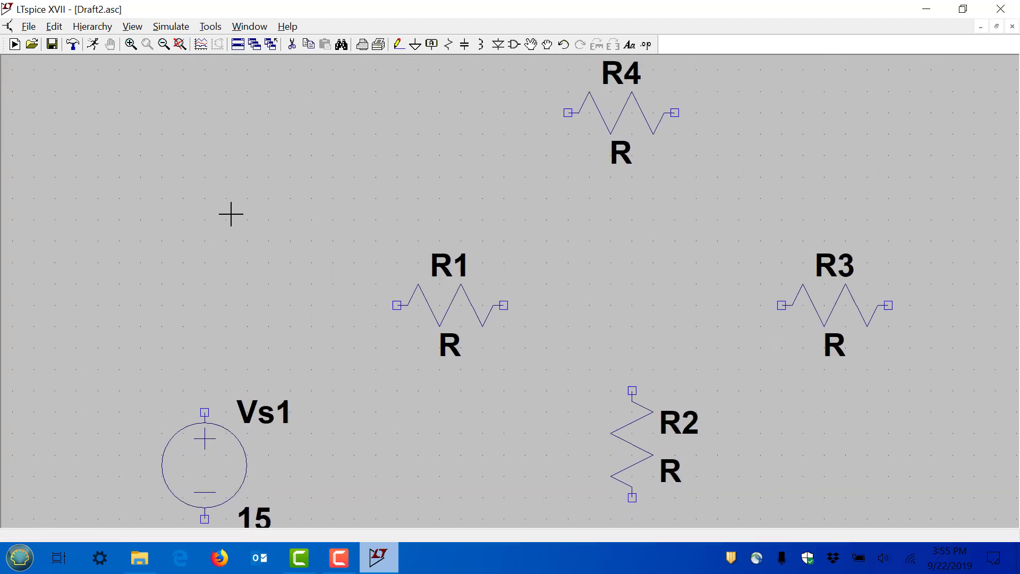
scroll(231, 214, "up", 1)
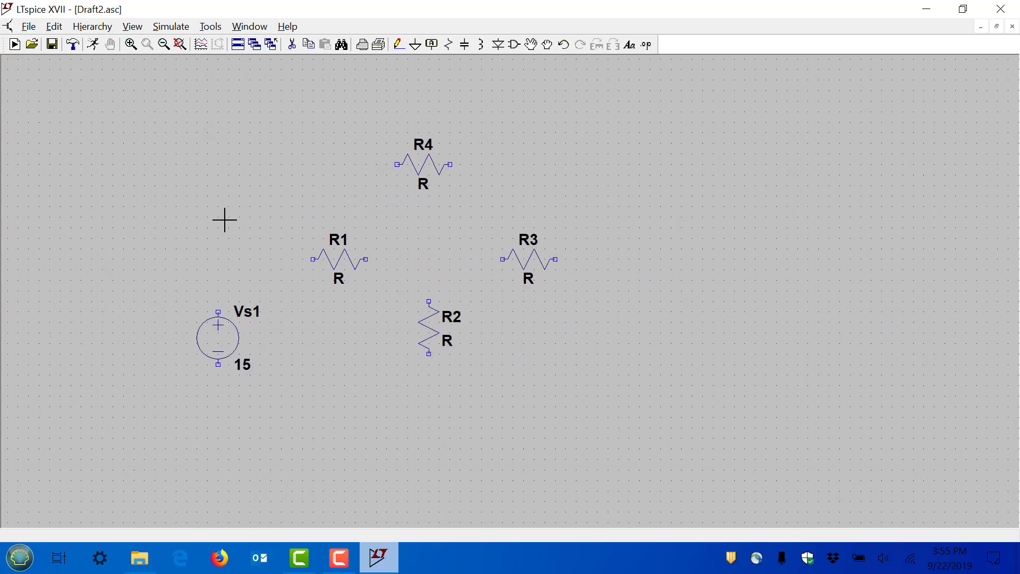
scroll(220, 222, "up", 1)
scroll(218, 223, "down", 2)
scroll(212, 224, "up", 1)
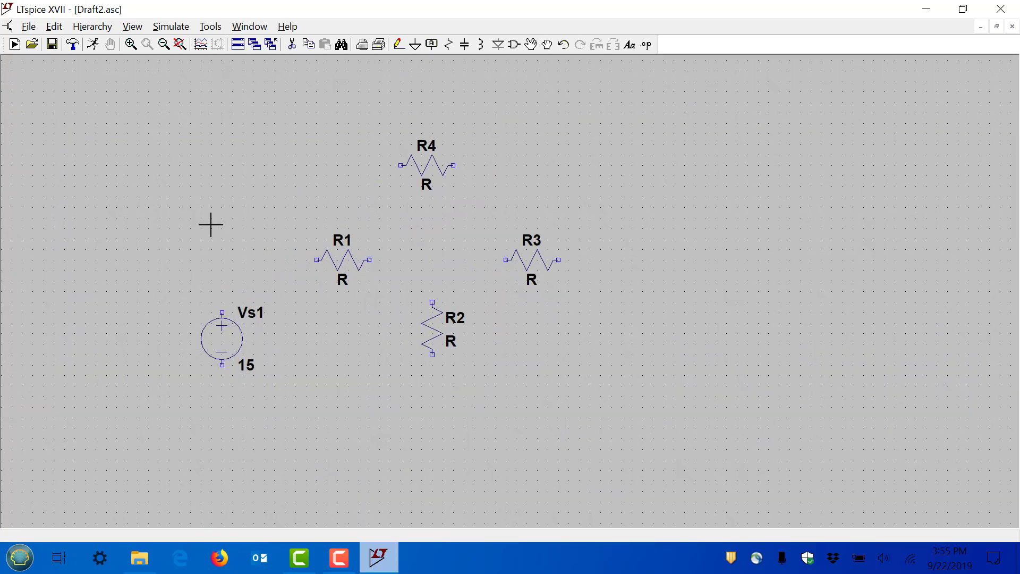
scroll(202, 221, "up", 1)
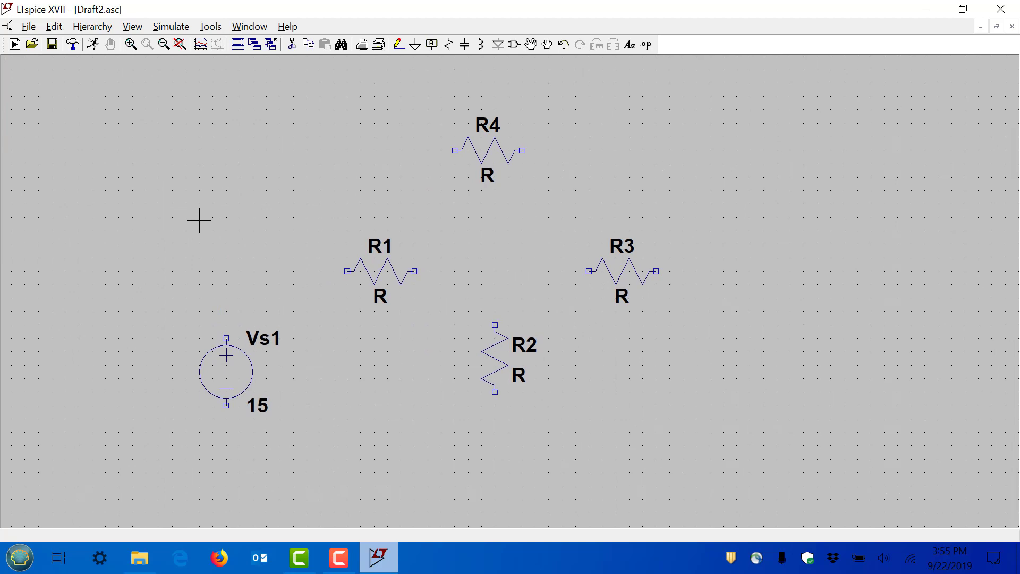
scroll(200, 221, "down", 1)
scroll(199, 220, "up", 1)
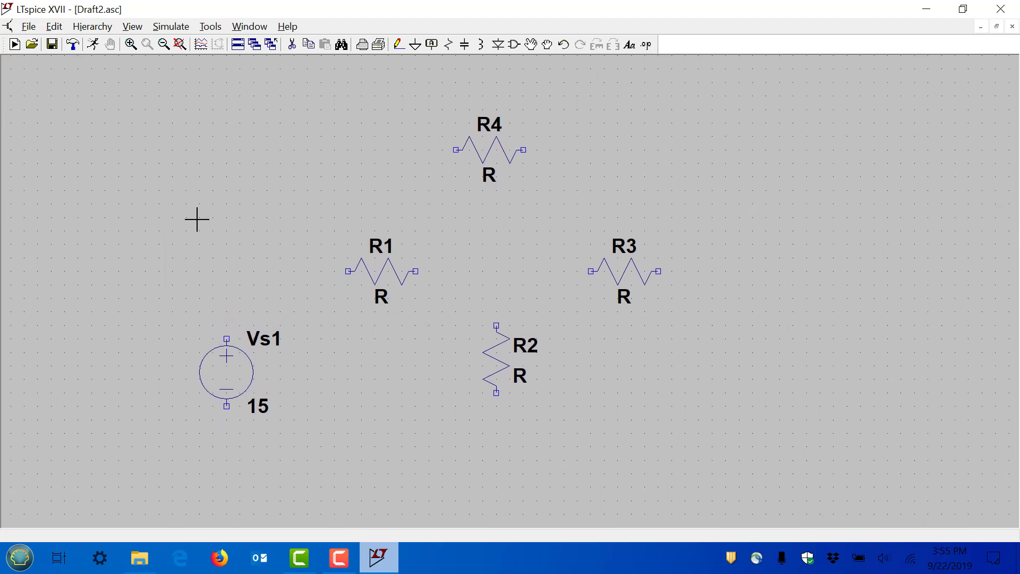
left_click(130, 47)
key("Escape")
left_click(164, 45)
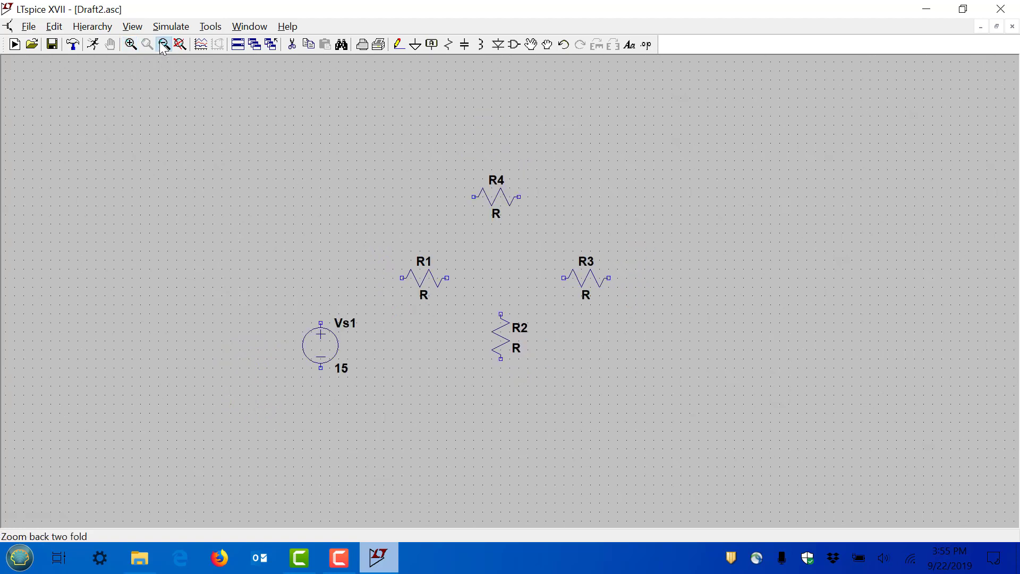
left_click(163, 45)
left_click(163, 46)
left_click(163, 45)
left_click(130, 45)
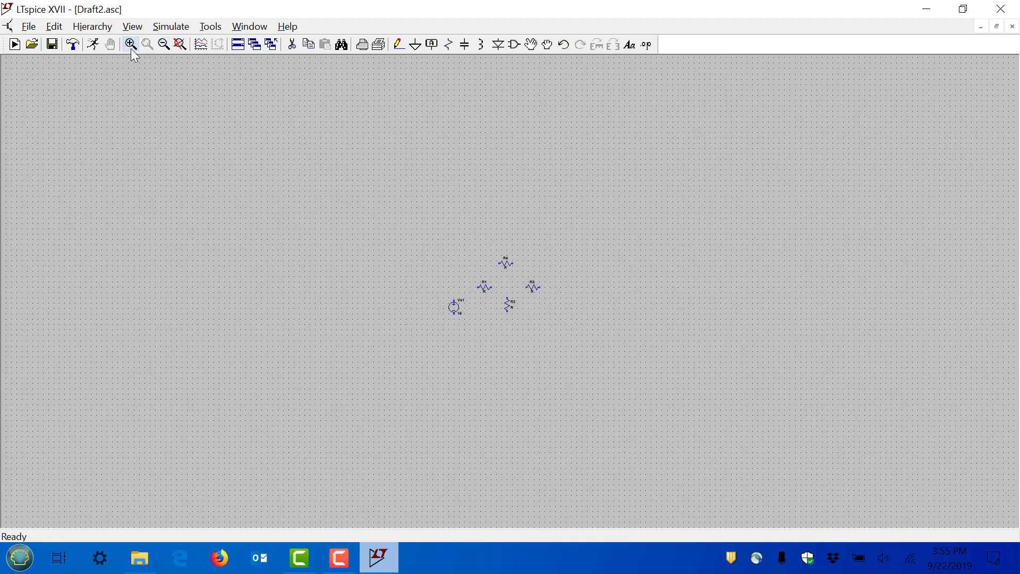
left_click_drag(340, 185, 692, 407)
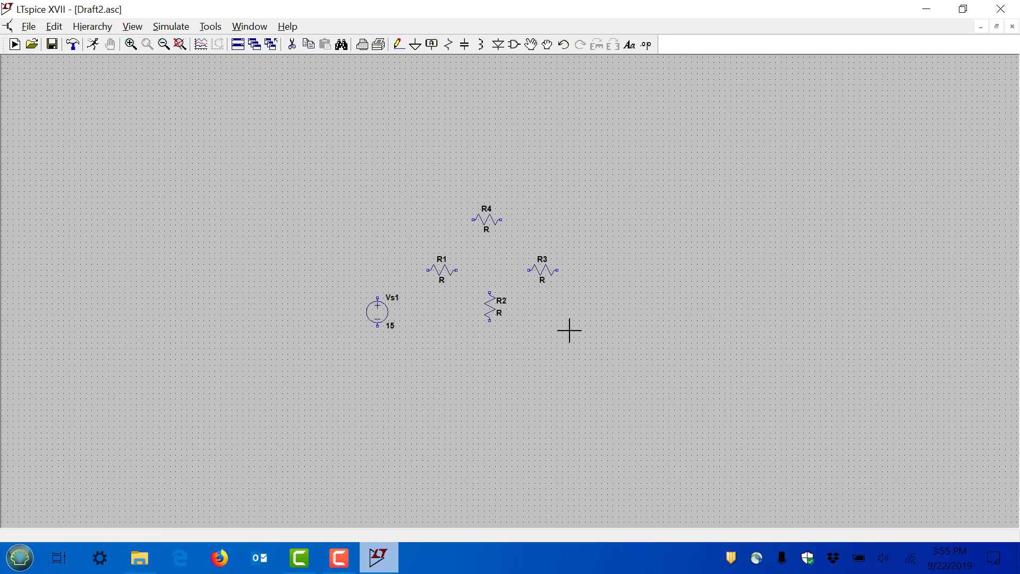
left_click(181, 45)
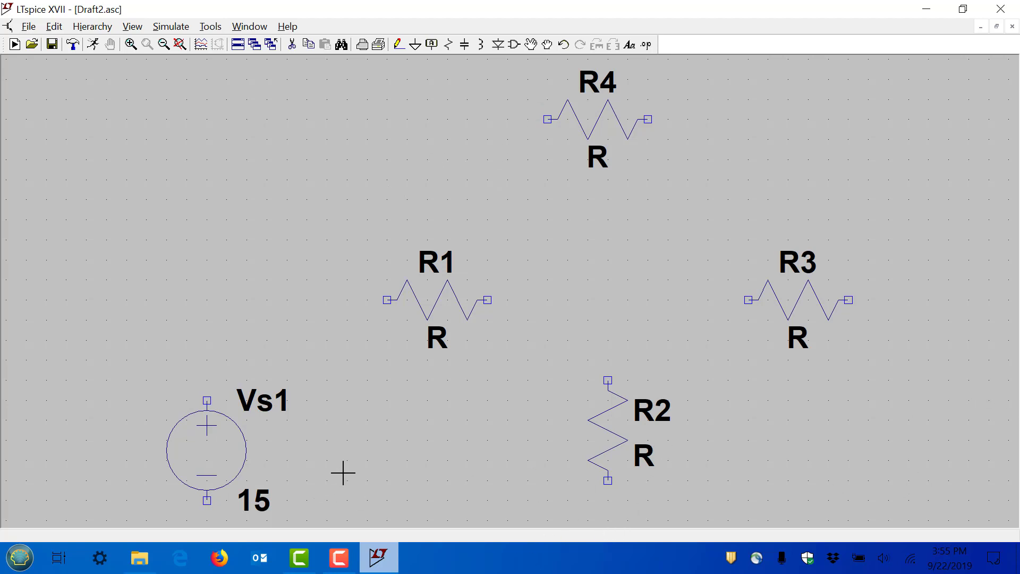
Place a current source using the current symbol to the right of R3, at about the height of R2.
left_click(163, 44)
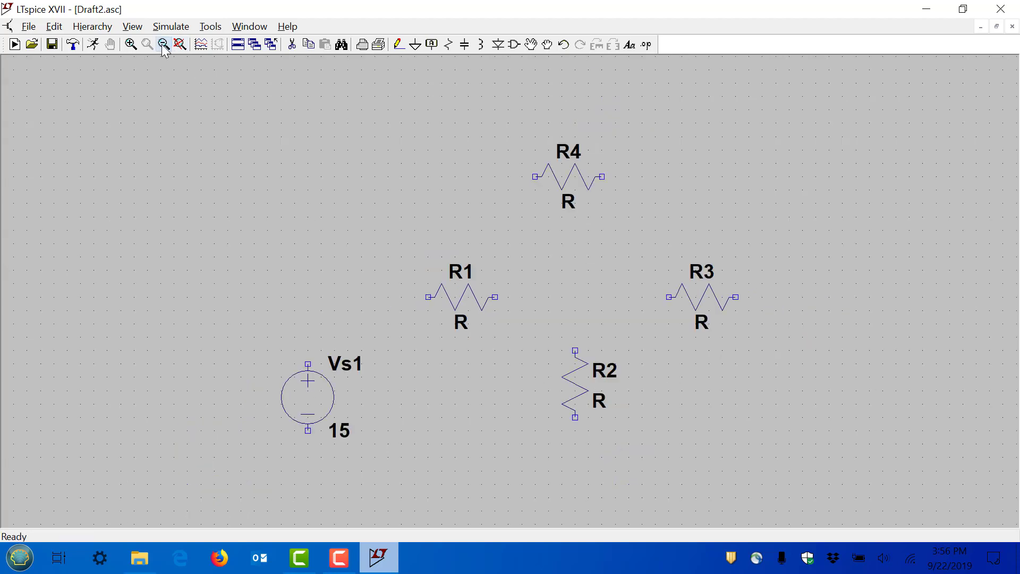
left_click(514, 45)
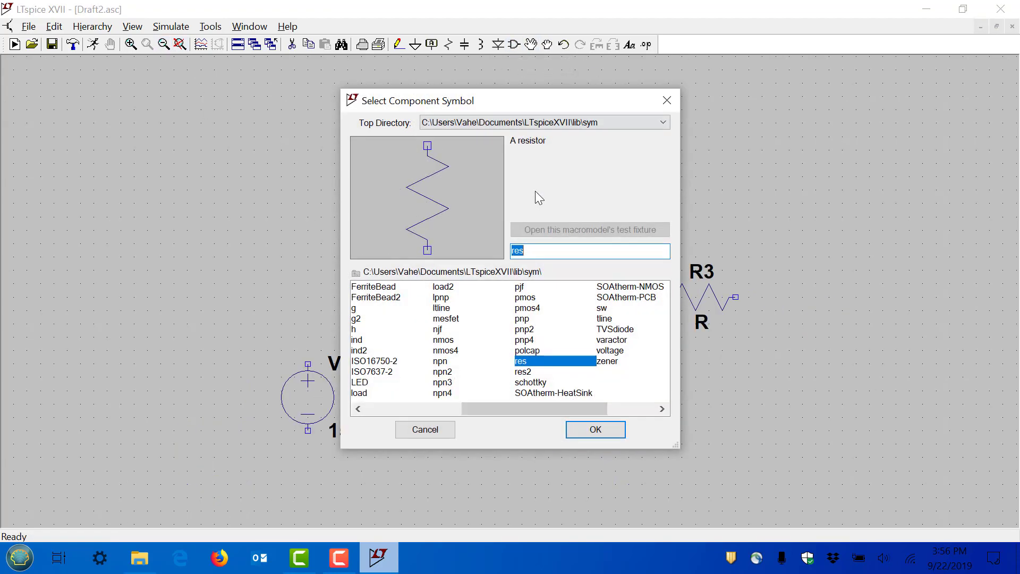
left_click_drag(497, 406, 392, 409)
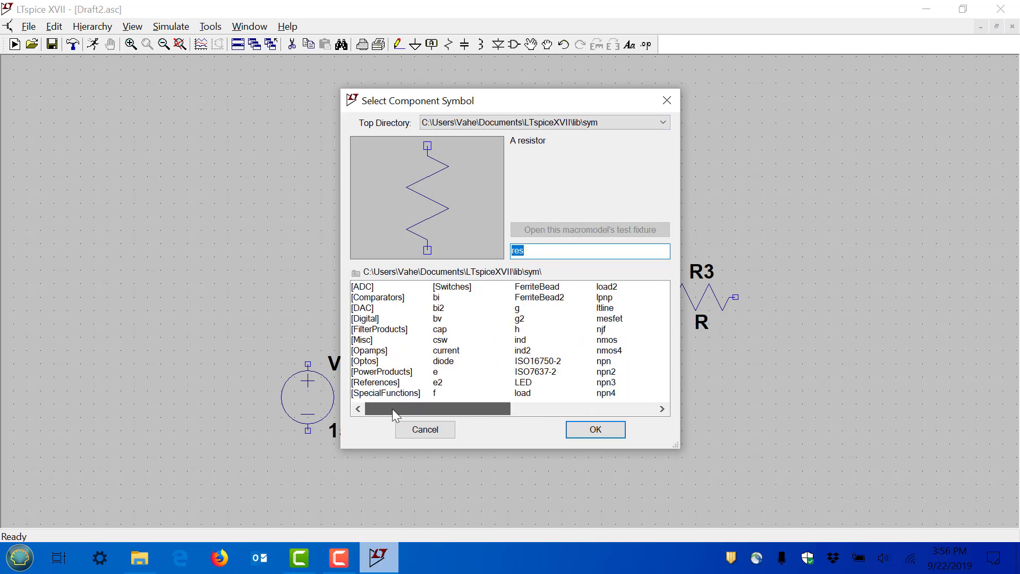
left_click(446, 351)
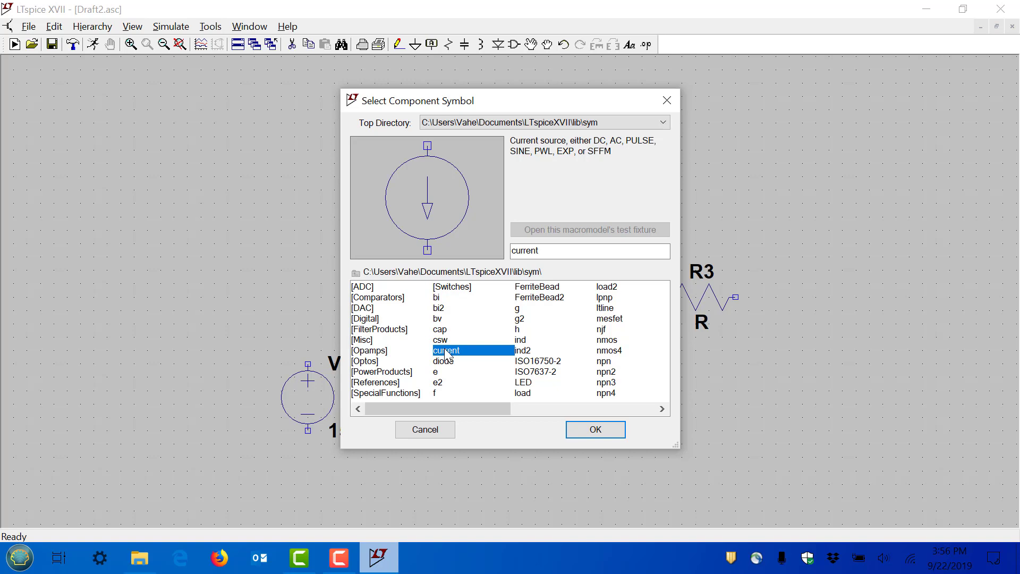
left_click(595, 430)
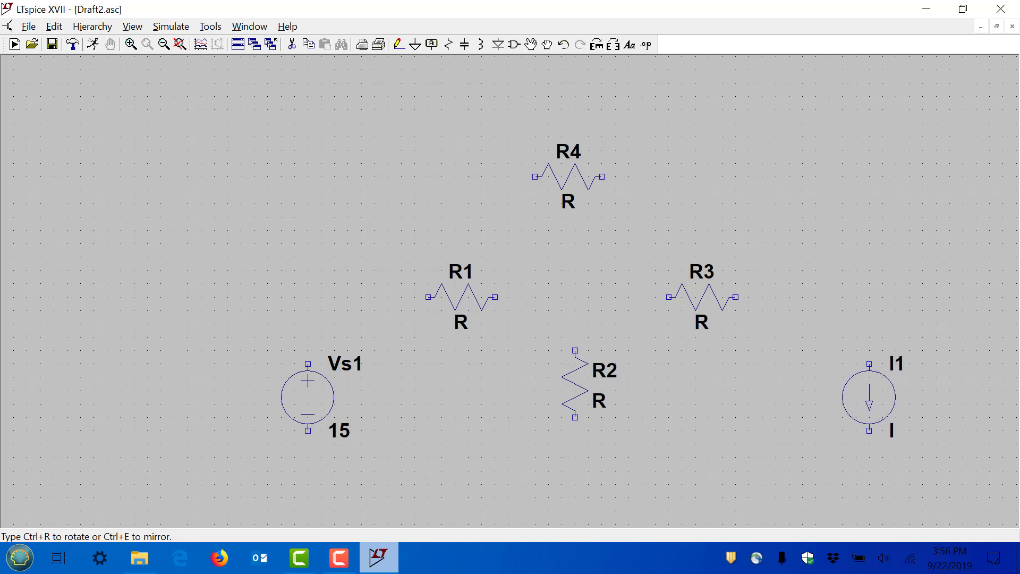
left_click(882, 384)
key("Escape")
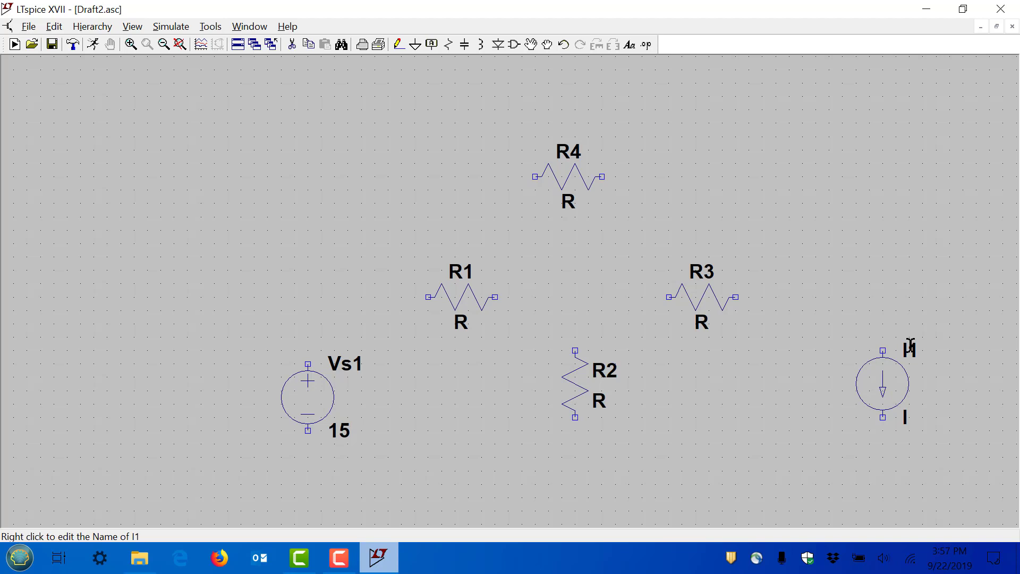
Rename the current source to Is1 and set its value to 5.
right_click(910, 346)
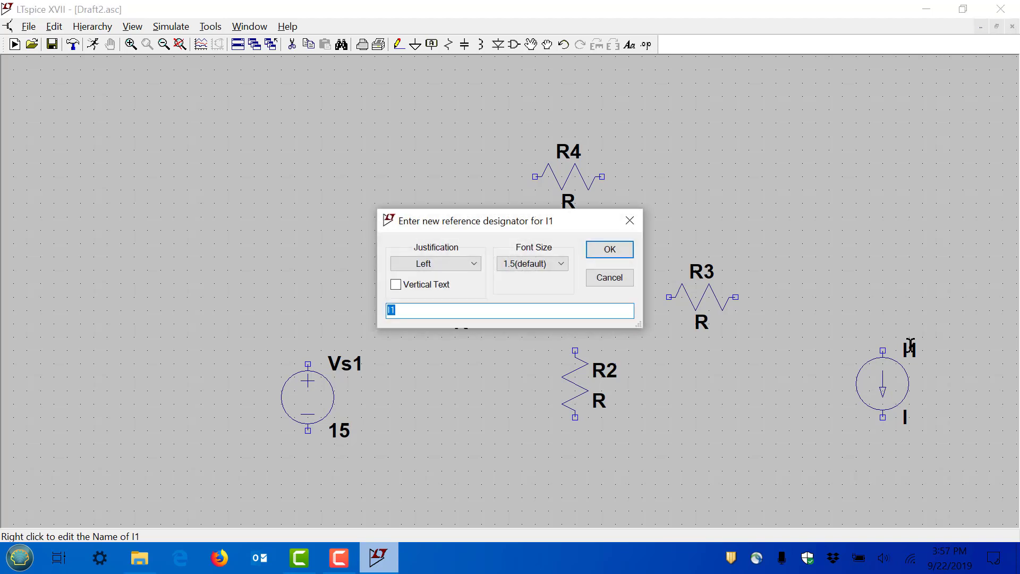
left_click(391, 312)
type("s")
left_click(608, 249)
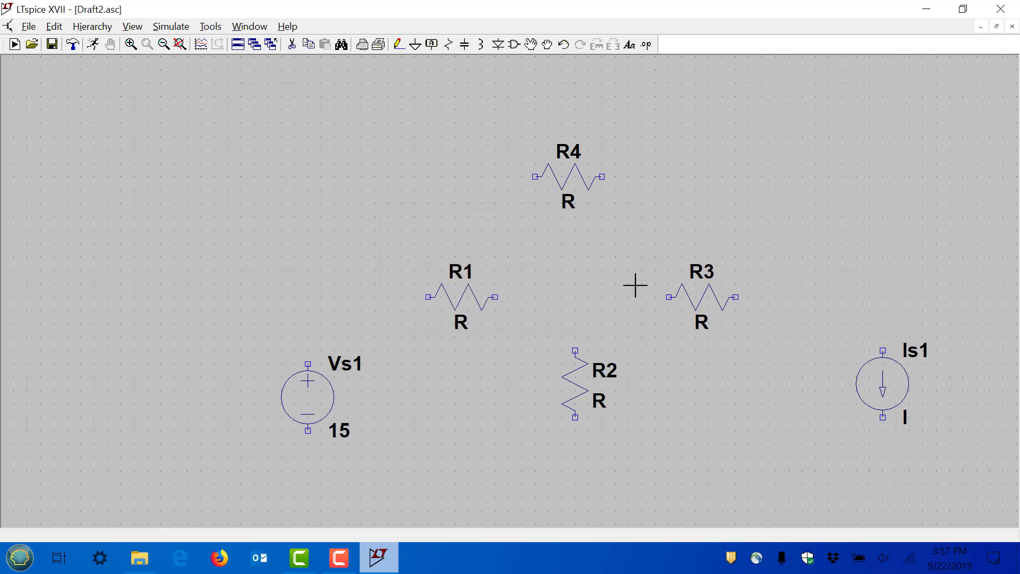
right_click(905, 416)
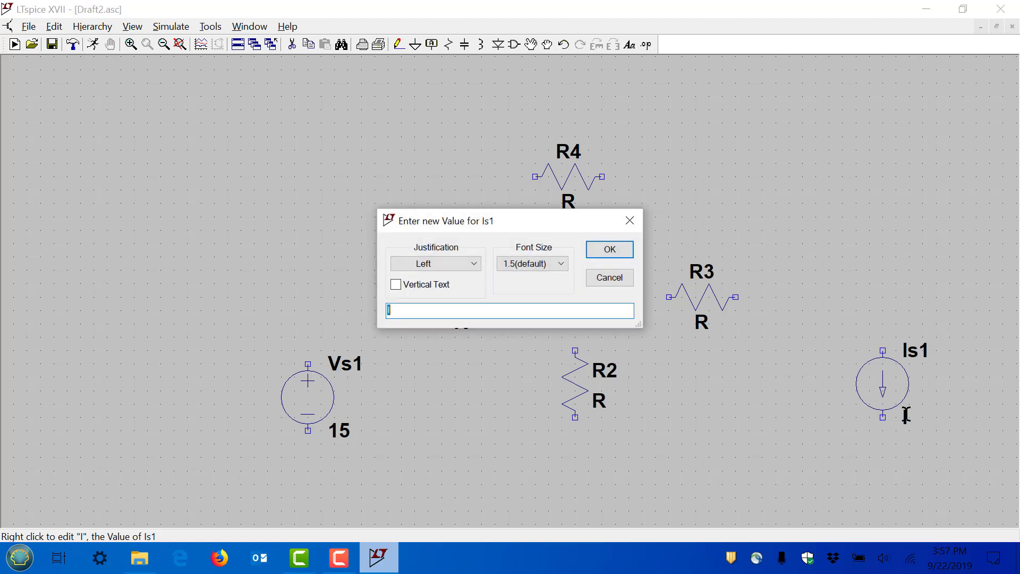
type("5")
left_click(609, 249)
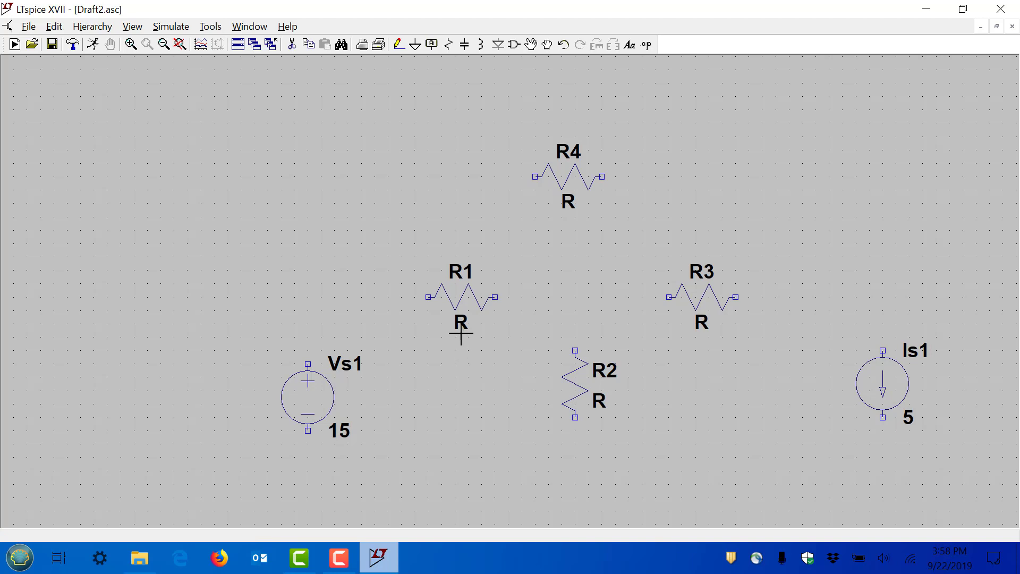
Set the resistor values: R1 to 1, R2 to 2, R3 to 3 and R4 to 4.
right_click(460, 319)
type("1")
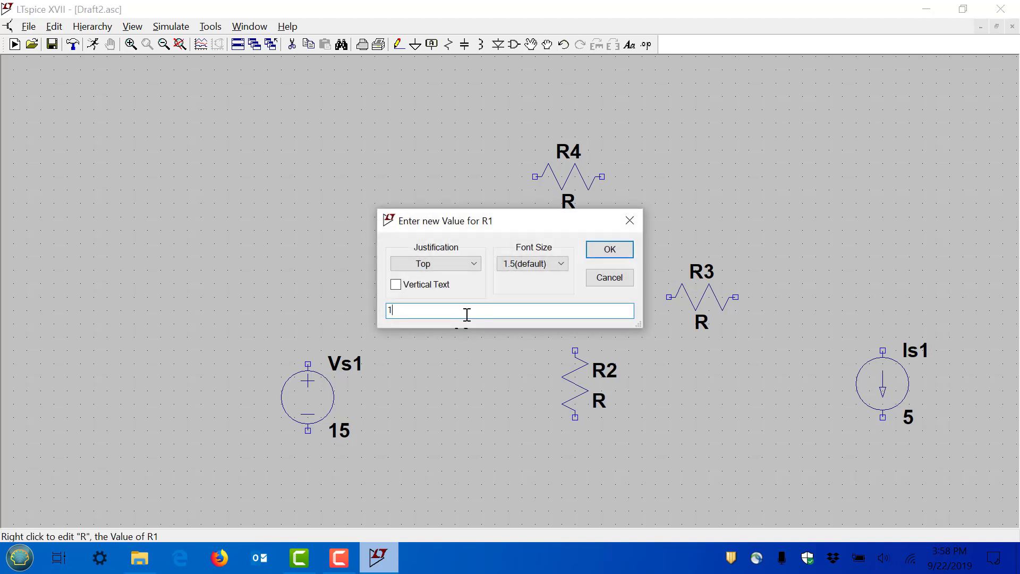
left_click(610, 250)
right_click(598, 401)
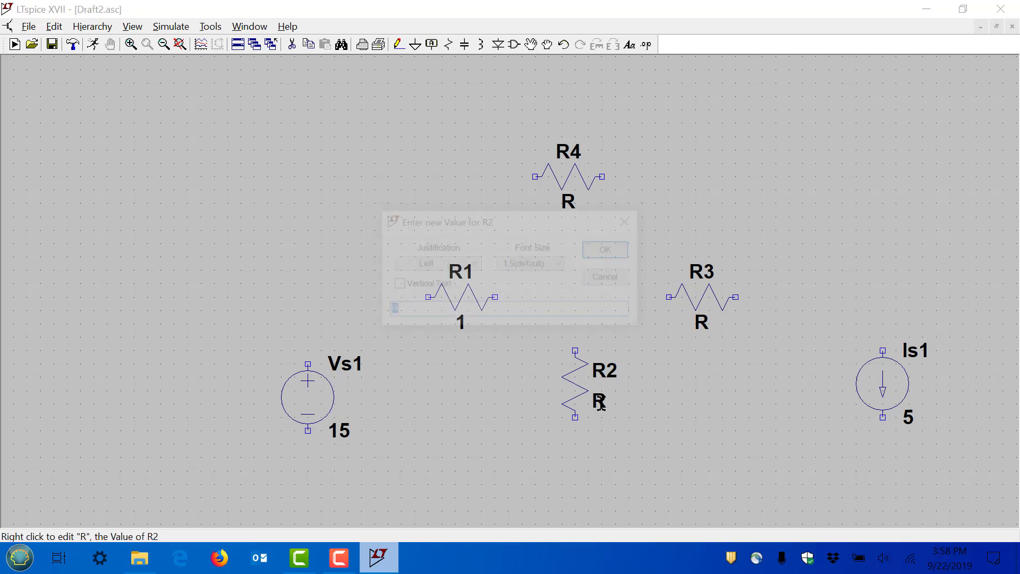
type("2")
left_click(629, 252)
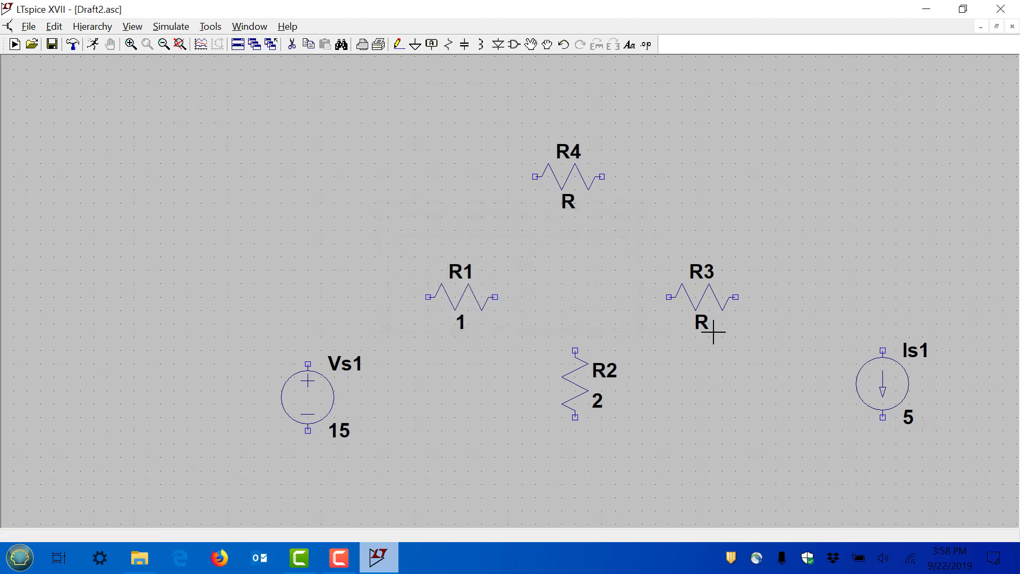
right_click(702, 322)
type("3")
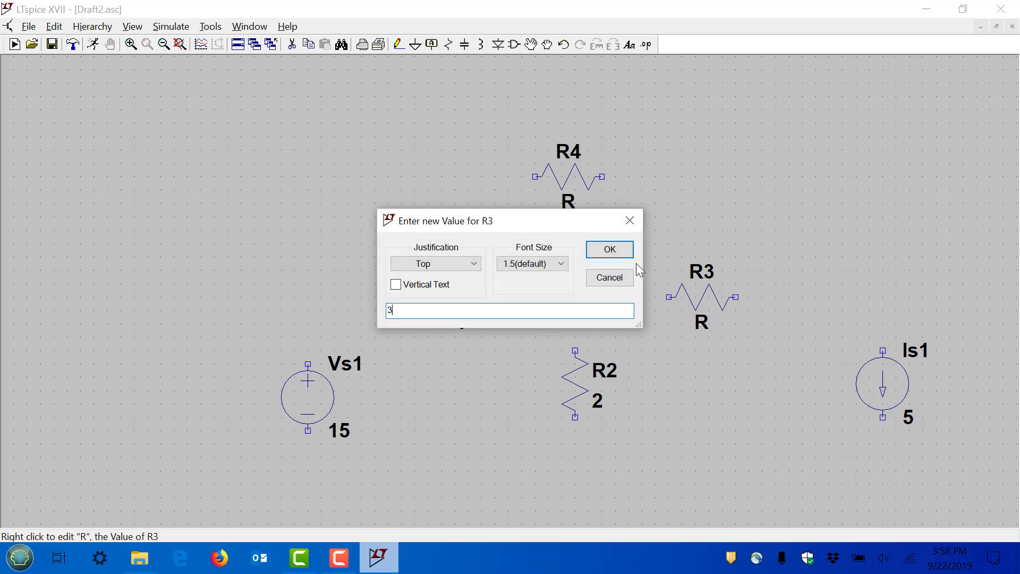
left_click(610, 252)
right_click(569, 202)
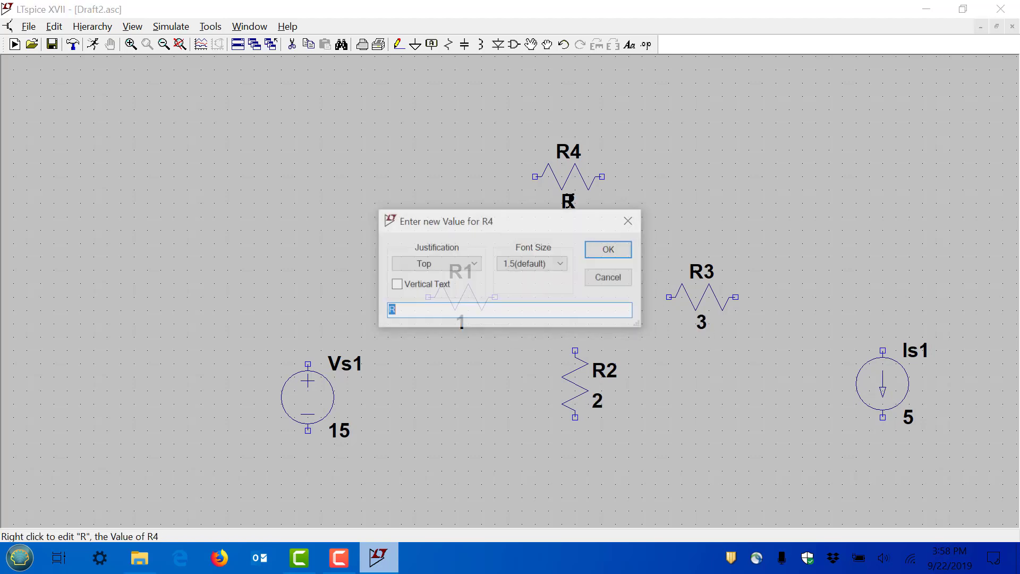
type("4")
left_click(605, 251)
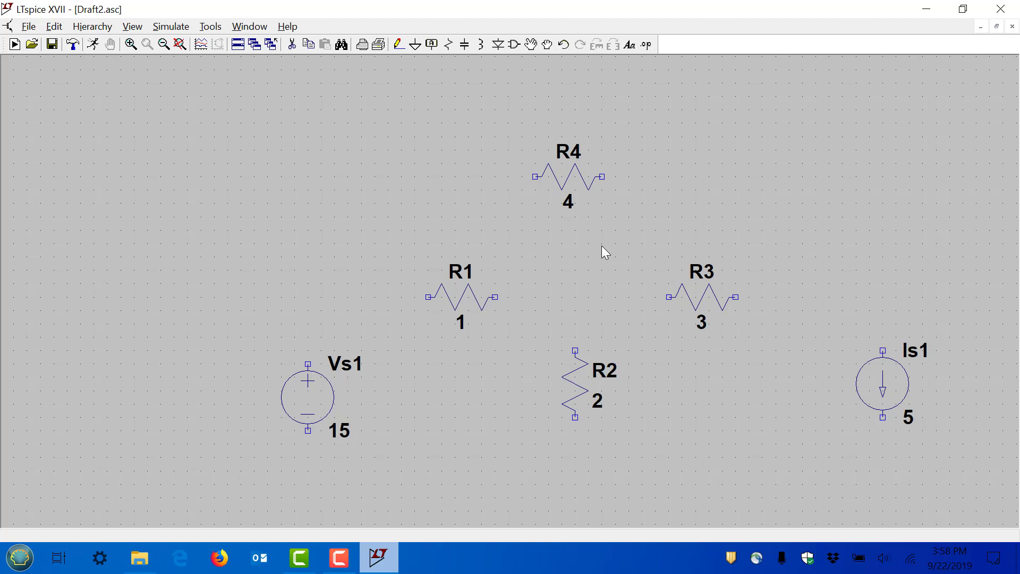
Move source Vs1 far to the left and shift R1 left and slightly up to spread out the circuit.
key("F3")
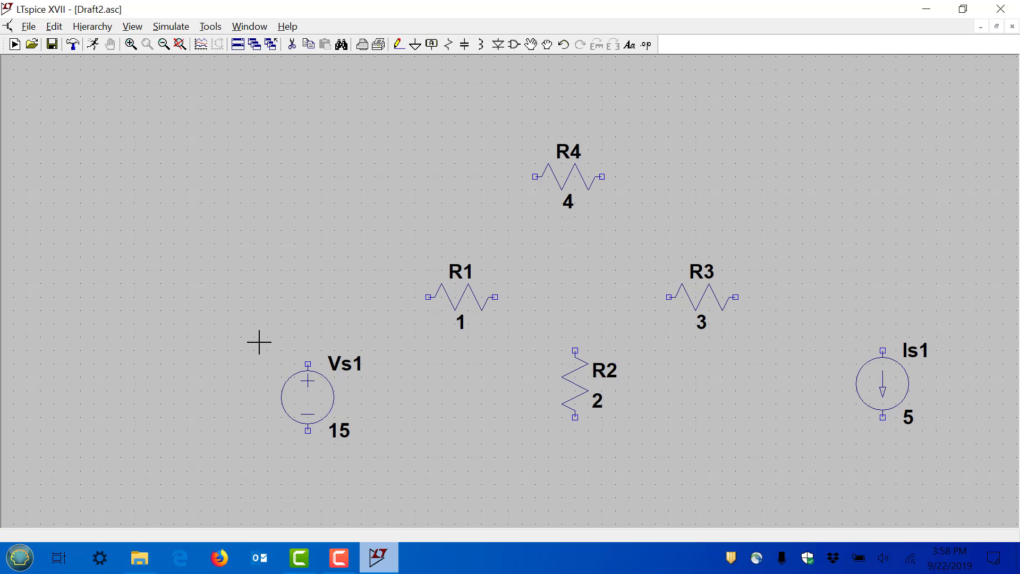
left_click(533, 45)
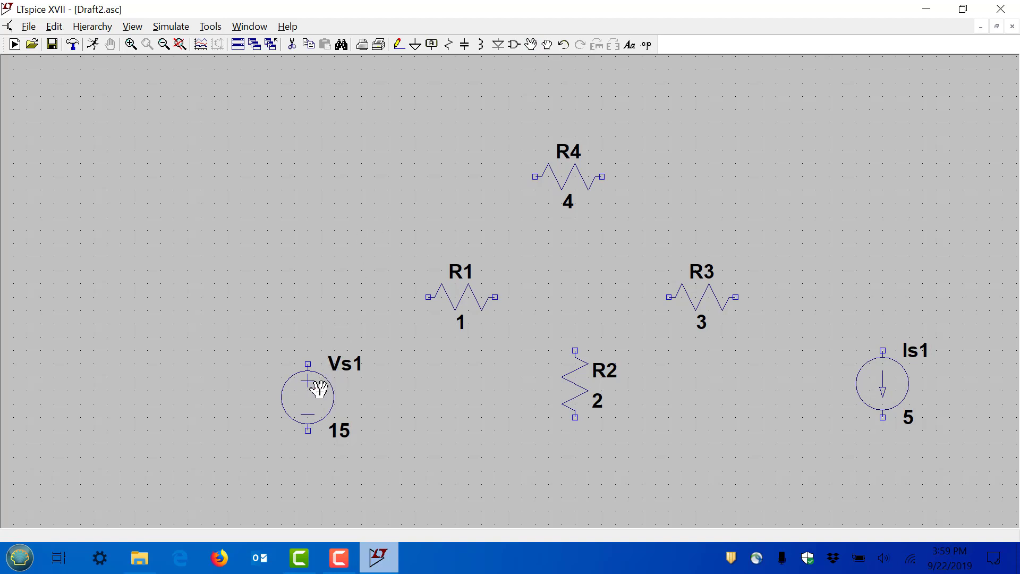
left_click(317, 397)
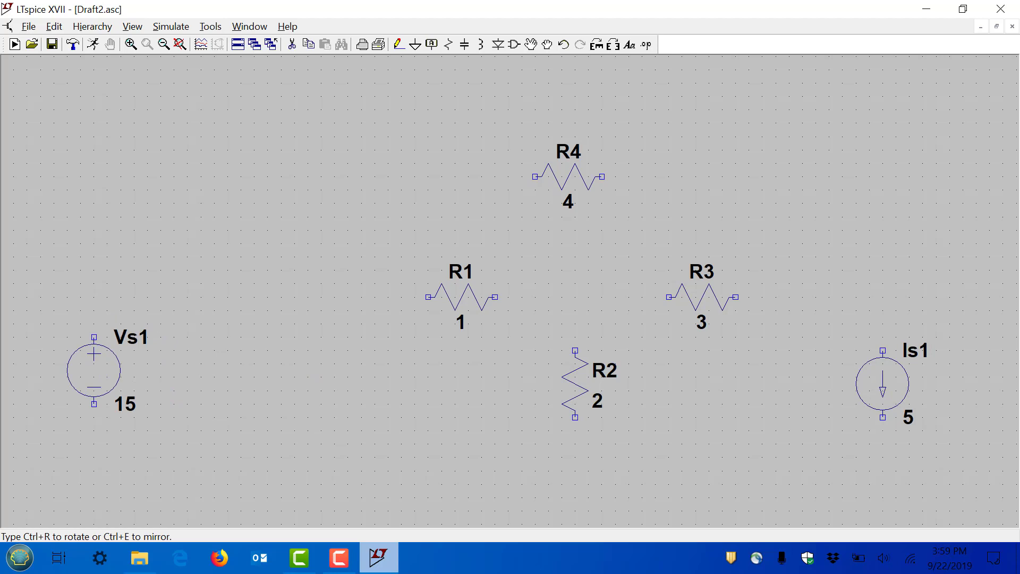
left_click(99, 366)
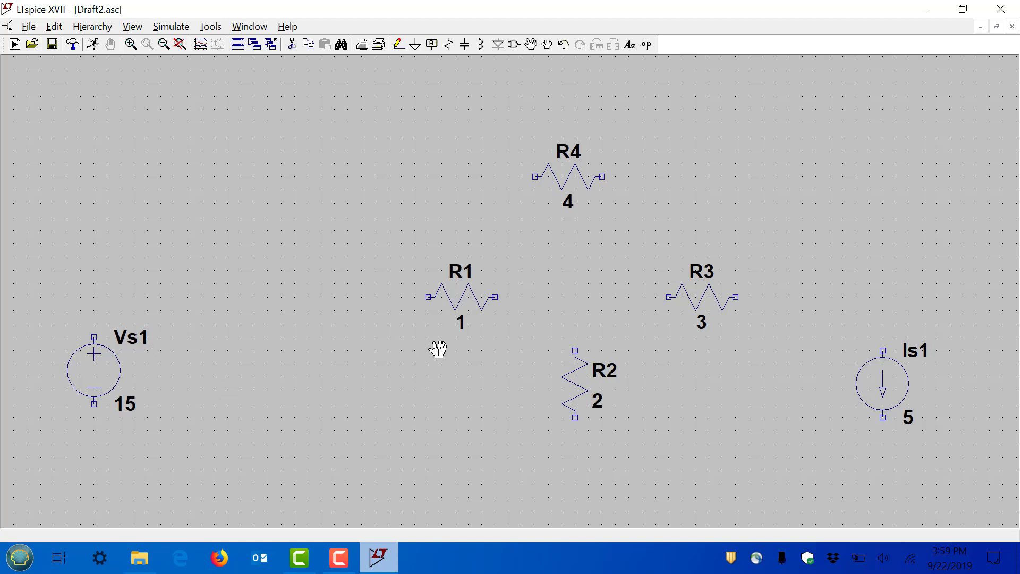
left_click(462, 295)
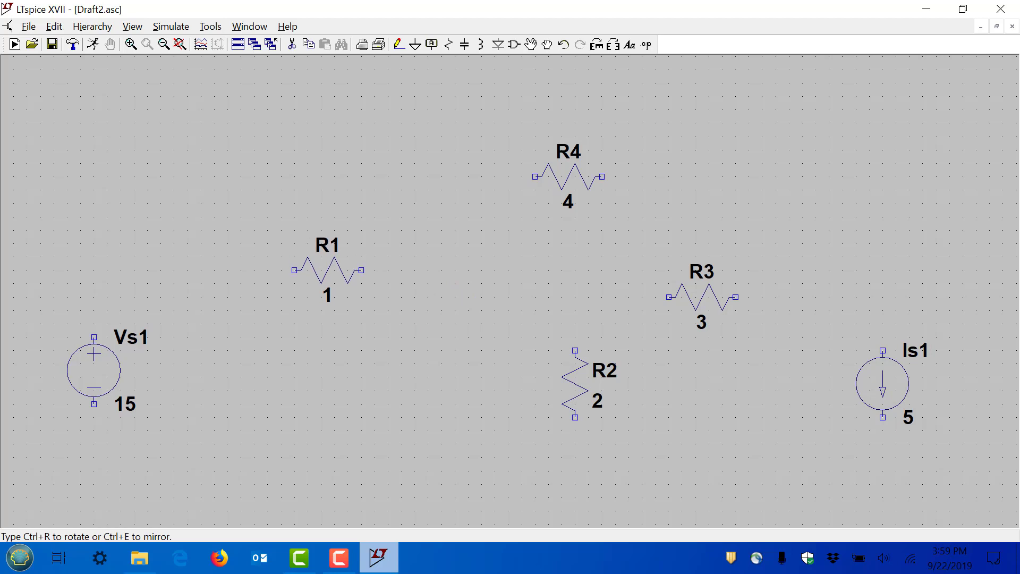
left_click(490, 349)
Move R2 left and up so it sits below and right of R1, and move R4 to roughly centred above R2.
left_click(565, 368)
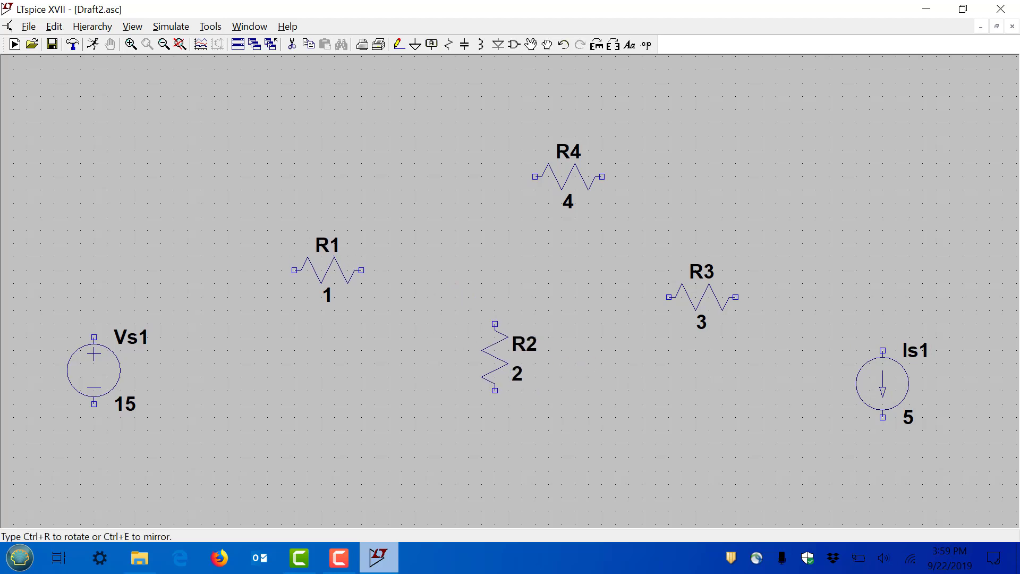
left_click(510, 321)
left_click(568, 173)
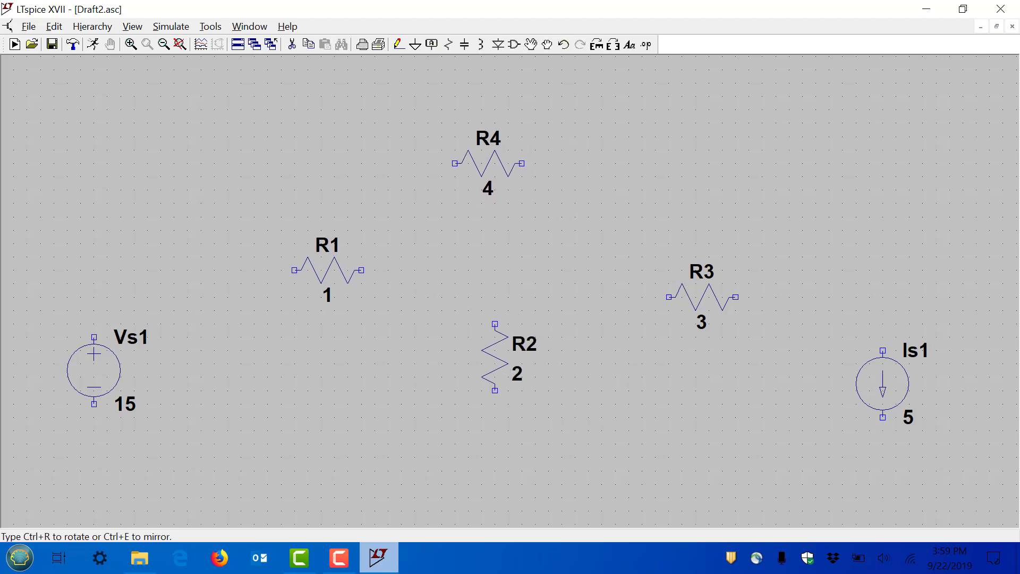
left_click(504, 164)
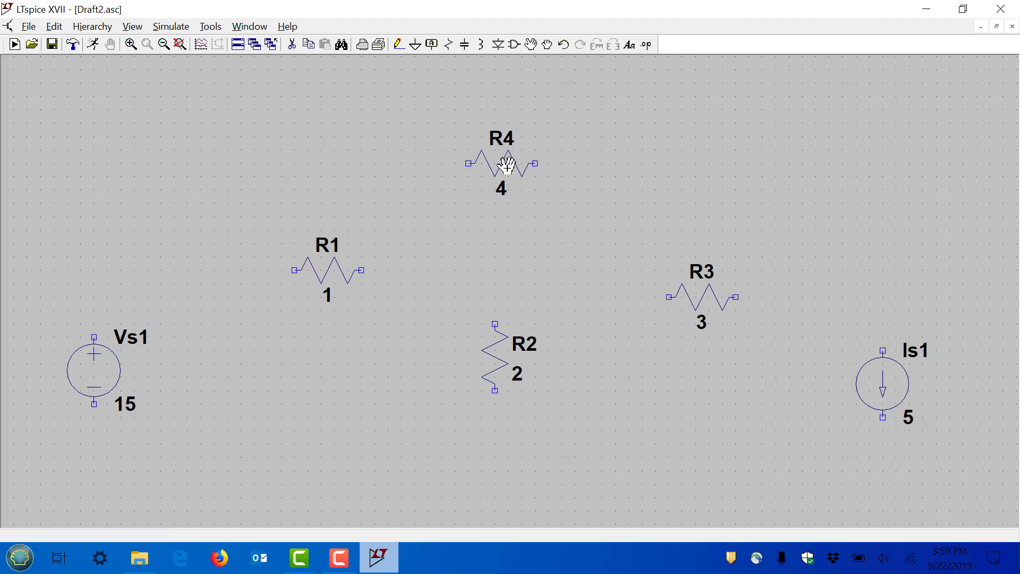
Move R3 level with R1, and raise current source Is1 so its upper terminal lines up with the top of R2.
left_click(688, 292)
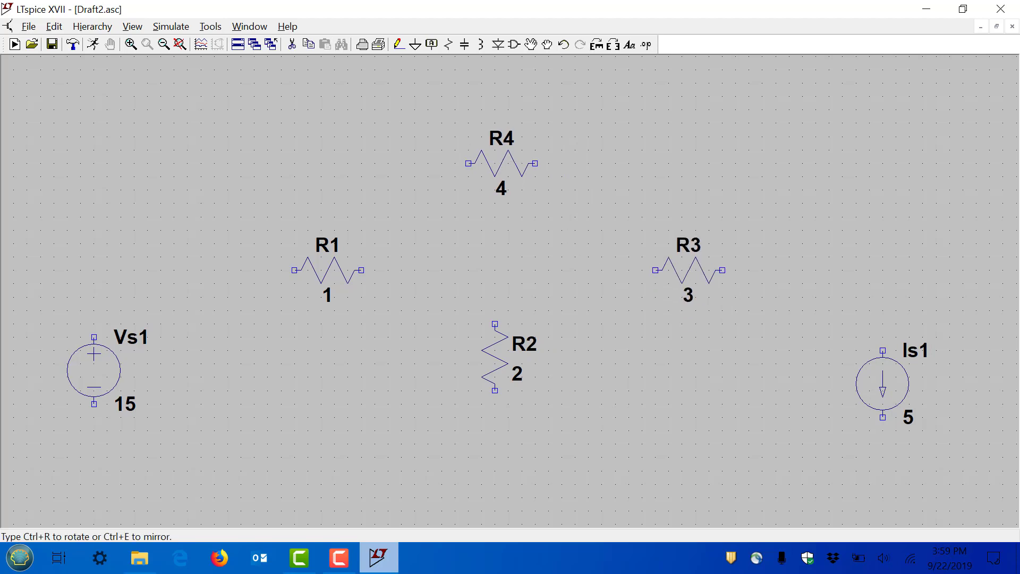
left_click(680, 270)
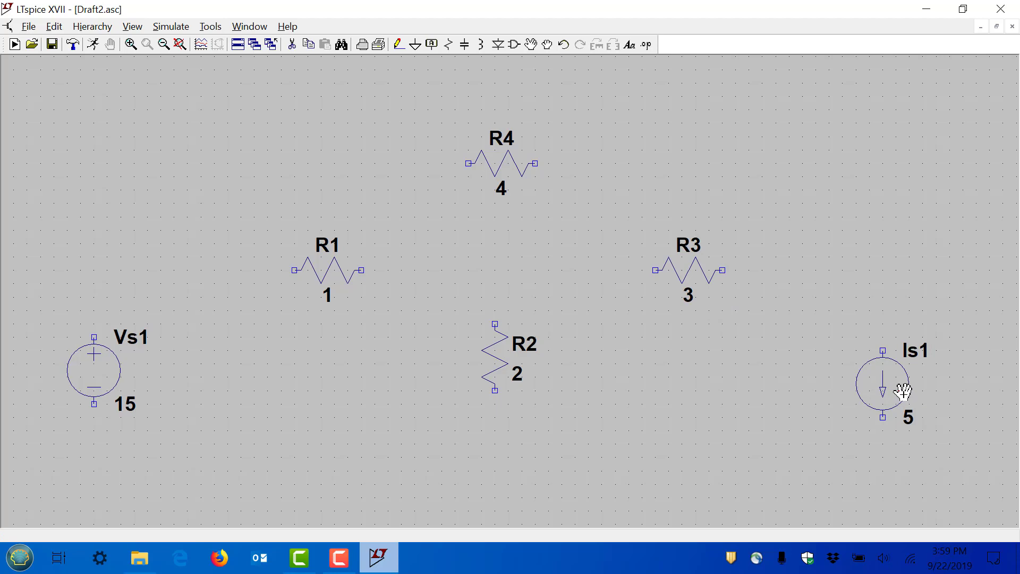
left_click(901, 391)
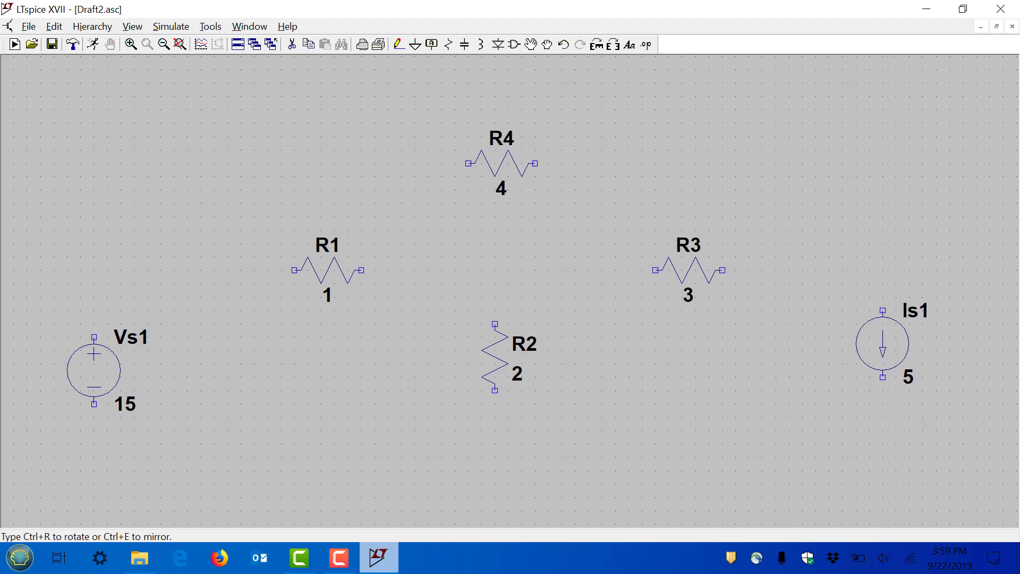
left_click(905, 356)
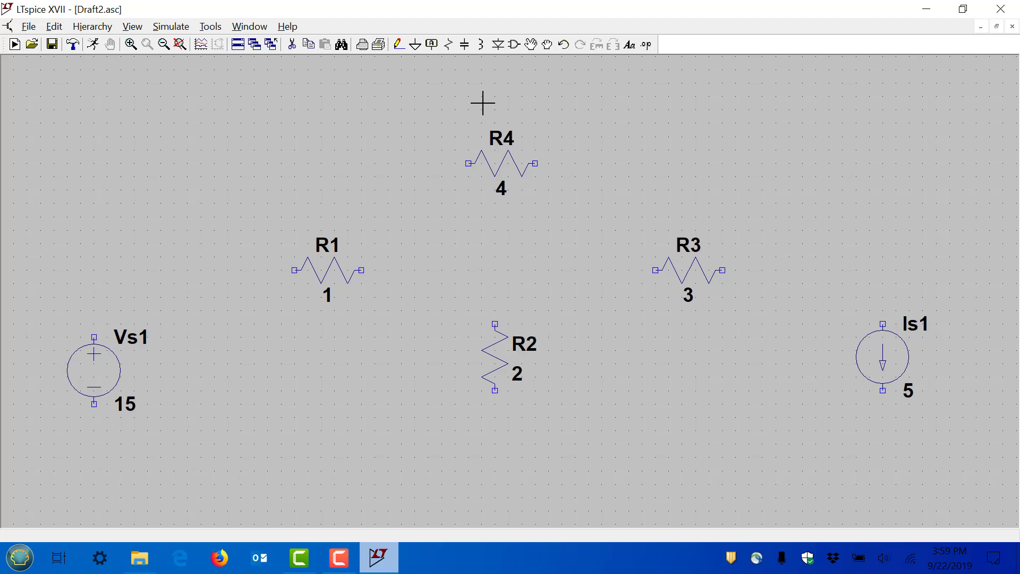
Wire the outer loop from below Vs1 up through Vs1, across R1 and R3, down through Is1 and back to Vs1's lower lead.
left_click(398, 45)
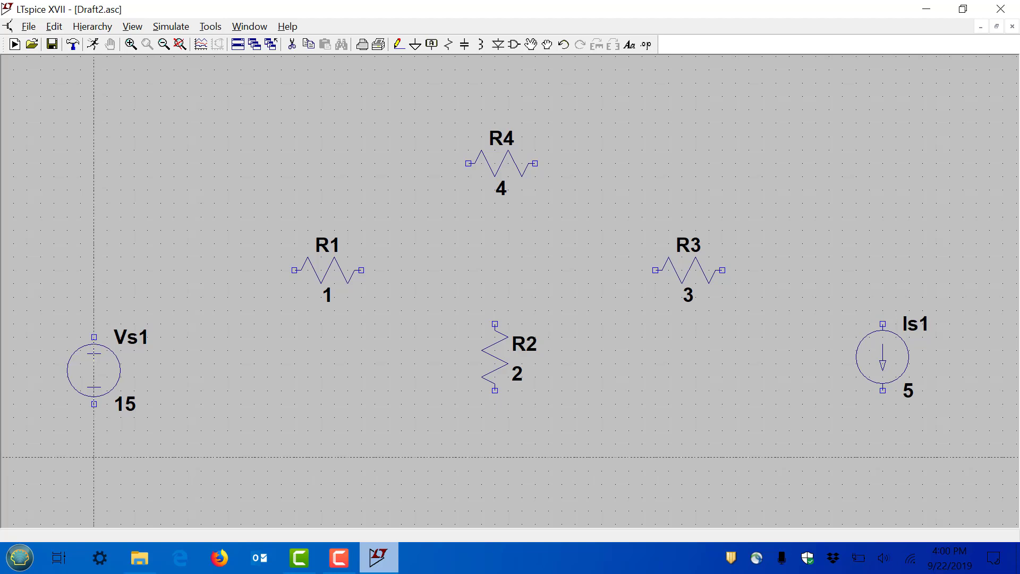
left_click(93, 457)
left_click(94, 270)
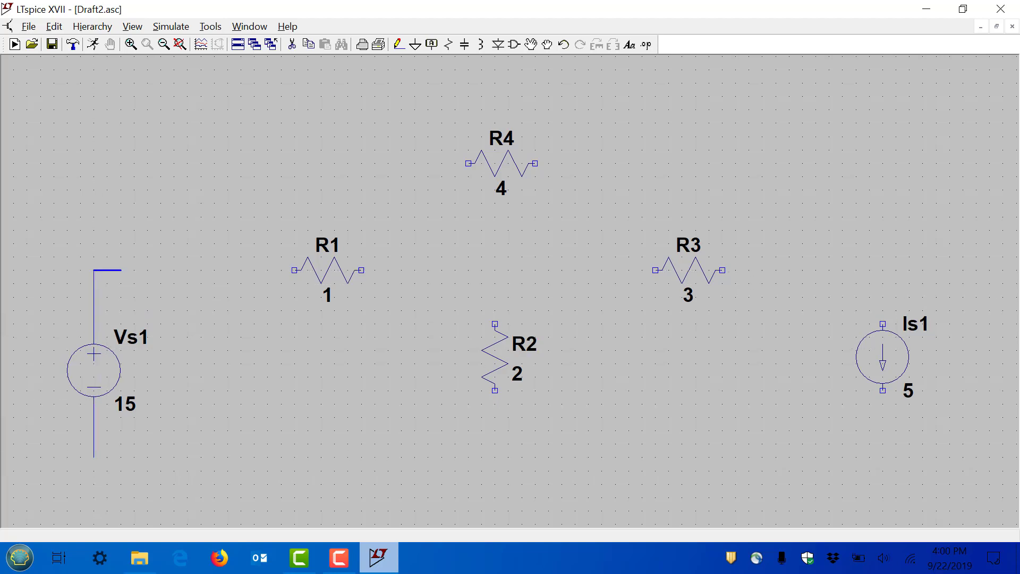
left_click(883, 270)
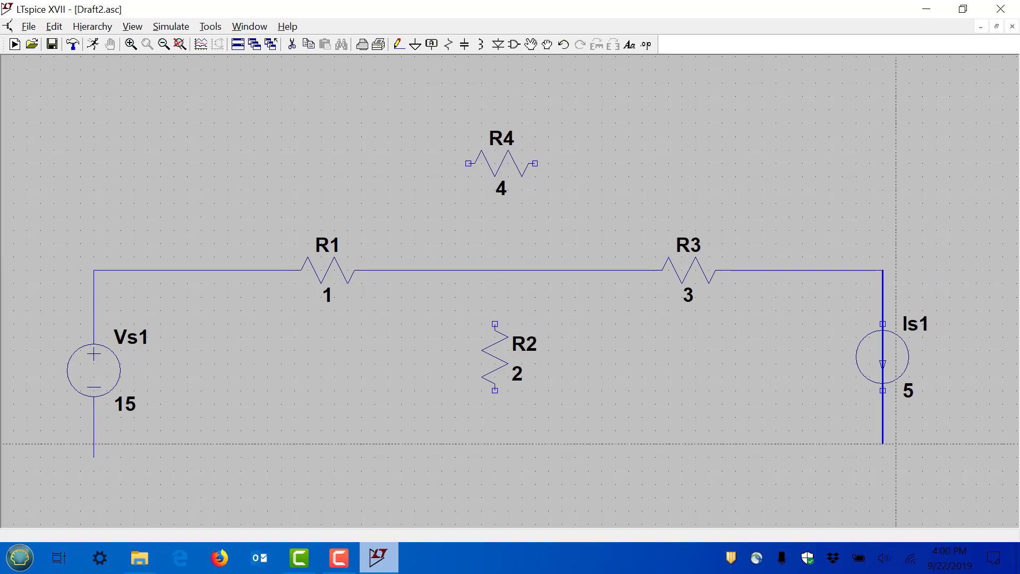
left_click(883, 443)
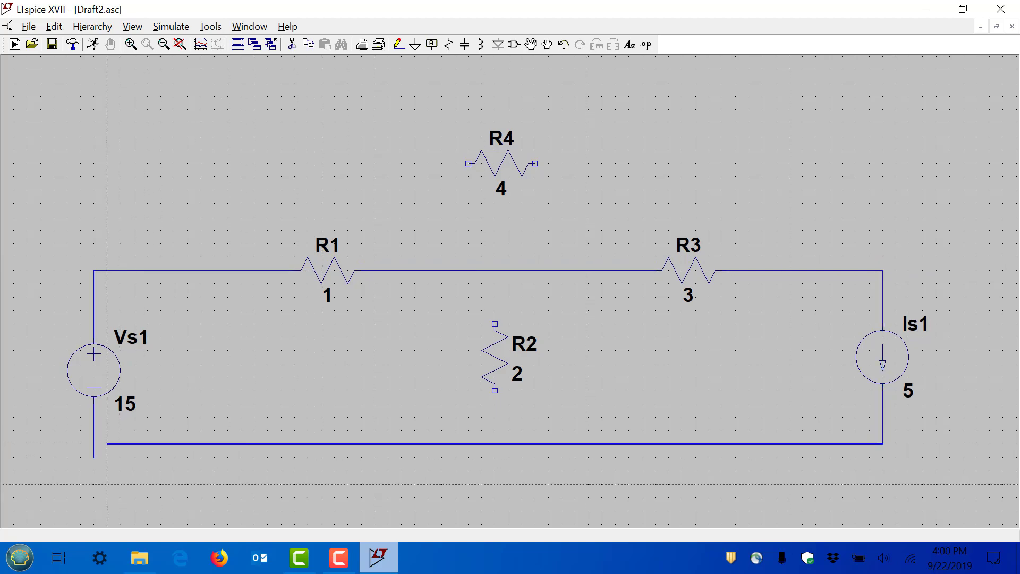
left_click(94, 444)
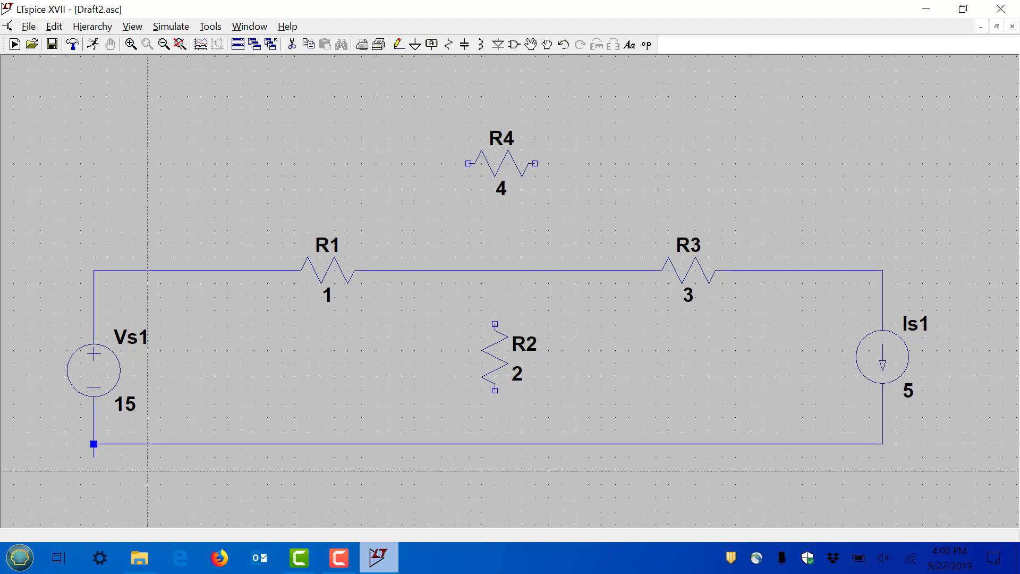
key("Escape")
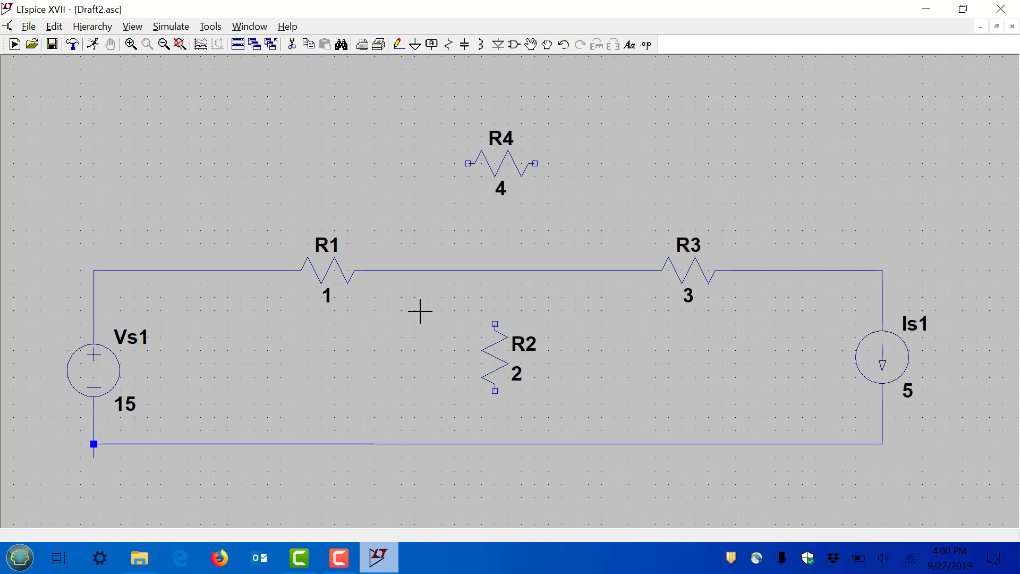
Wire R2 vertically between the bottom wire and the wire joining R1 and R3.
left_click(398, 45)
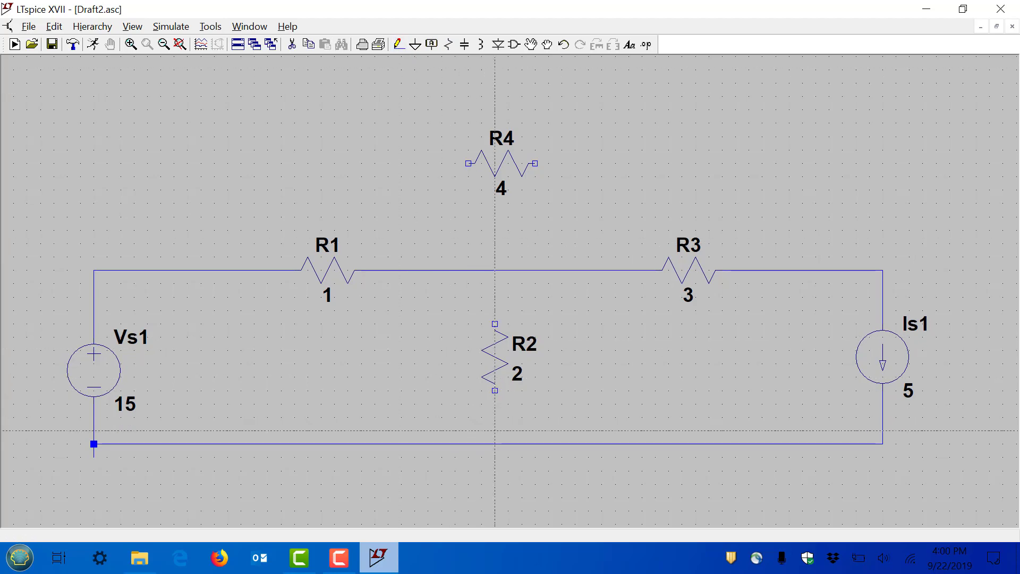
left_click(494, 444)
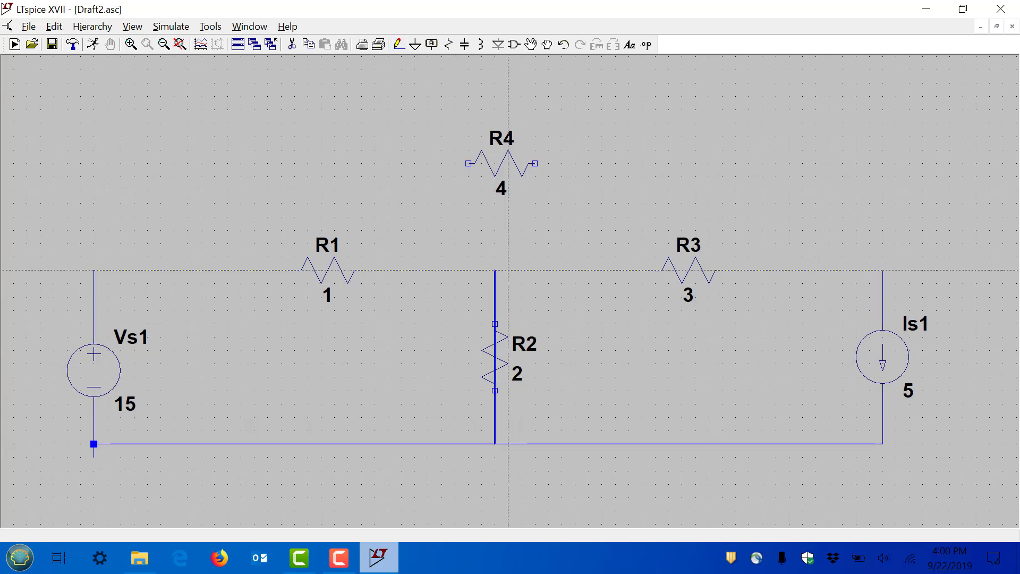
left_click(494, 270)
right_click(596, 202)
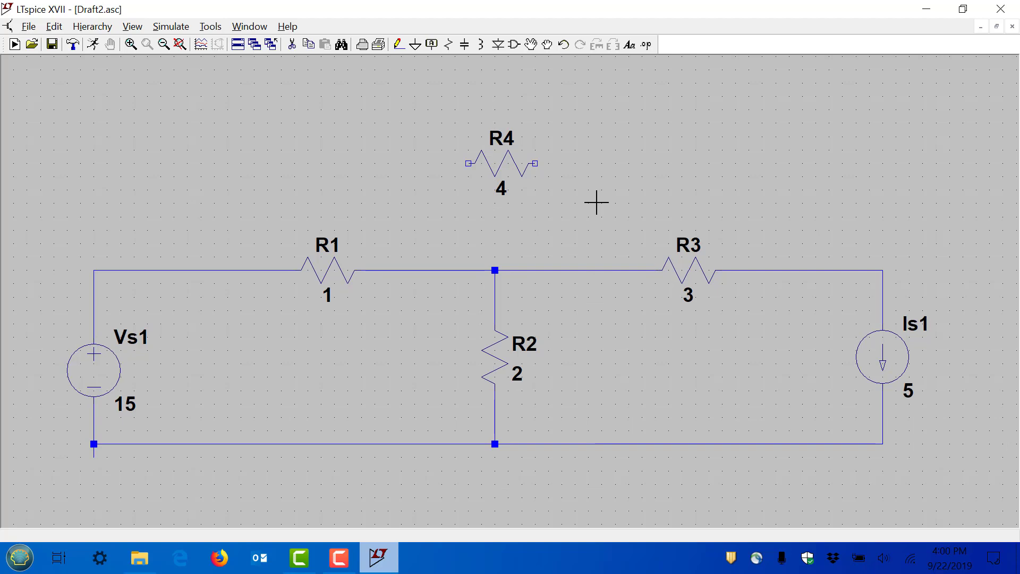
Wire R4 in a branch above R1 and R3, from the Vs1–R1 corner to the R3–Is1 corner.
scroll(596, 201, "up", 1)
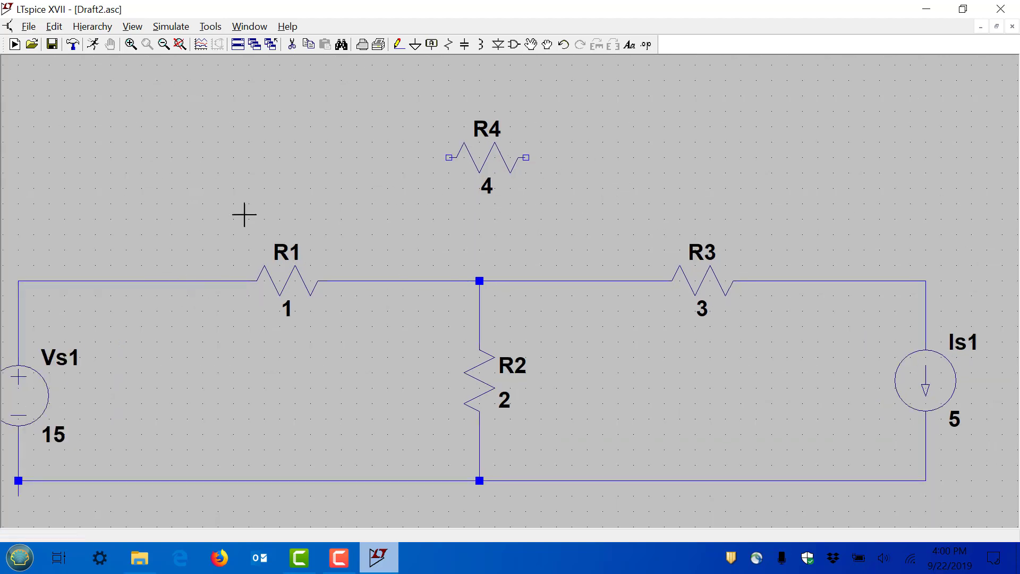
left_click(399, 44)
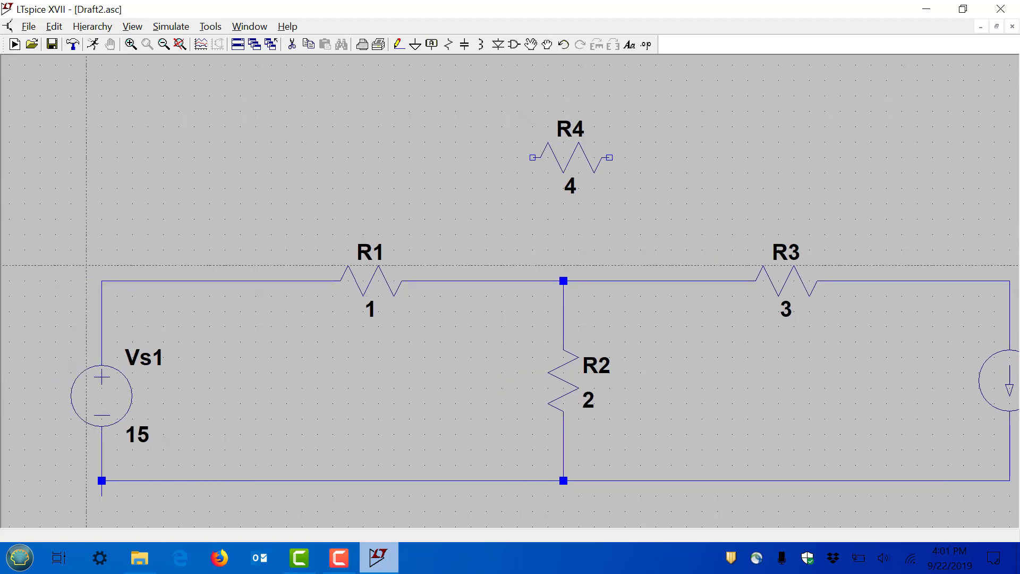
left_click(180, 44)
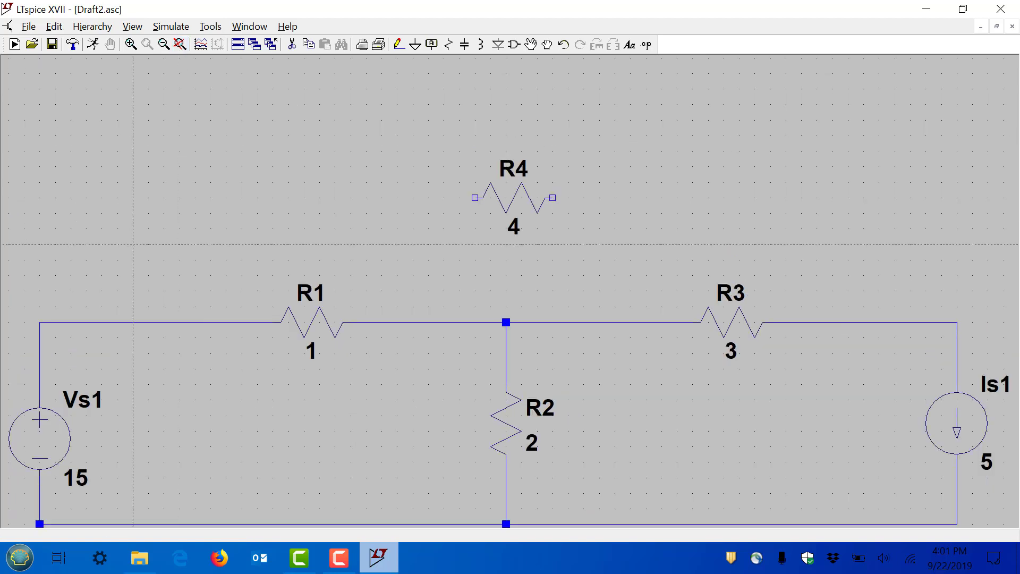
left_click(39, 322)
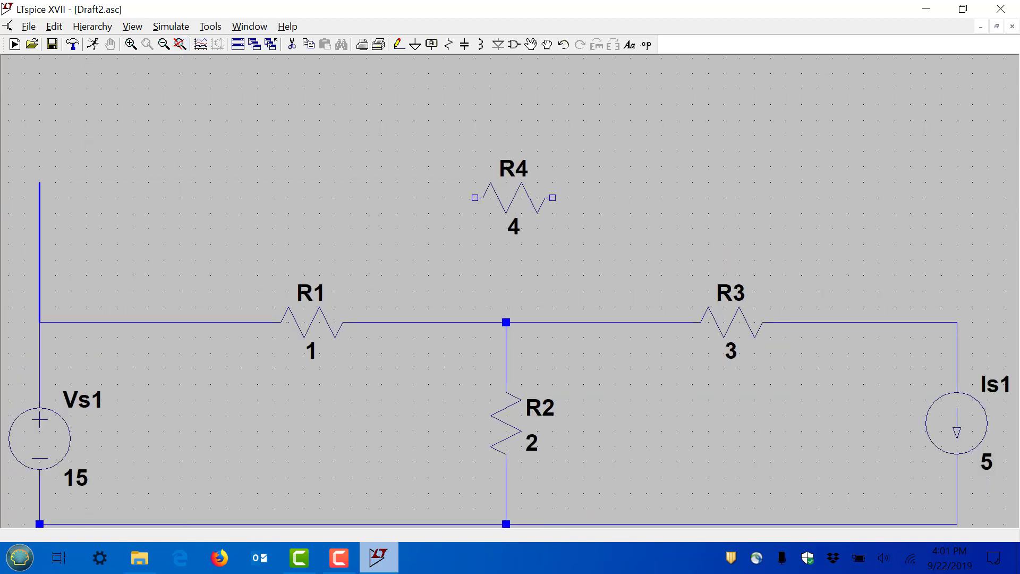
left_click(39, 198)
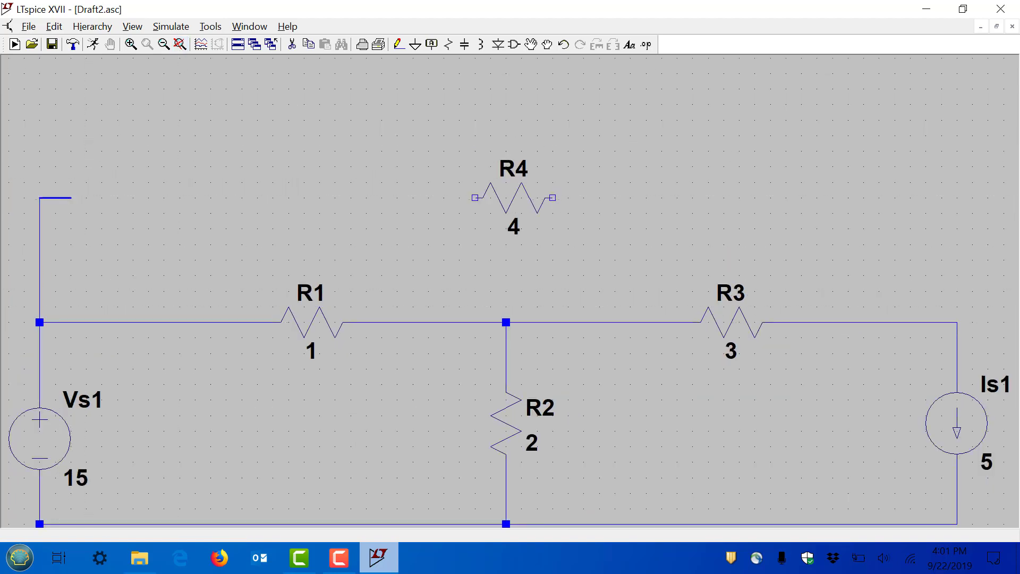
left_click(957, 197)
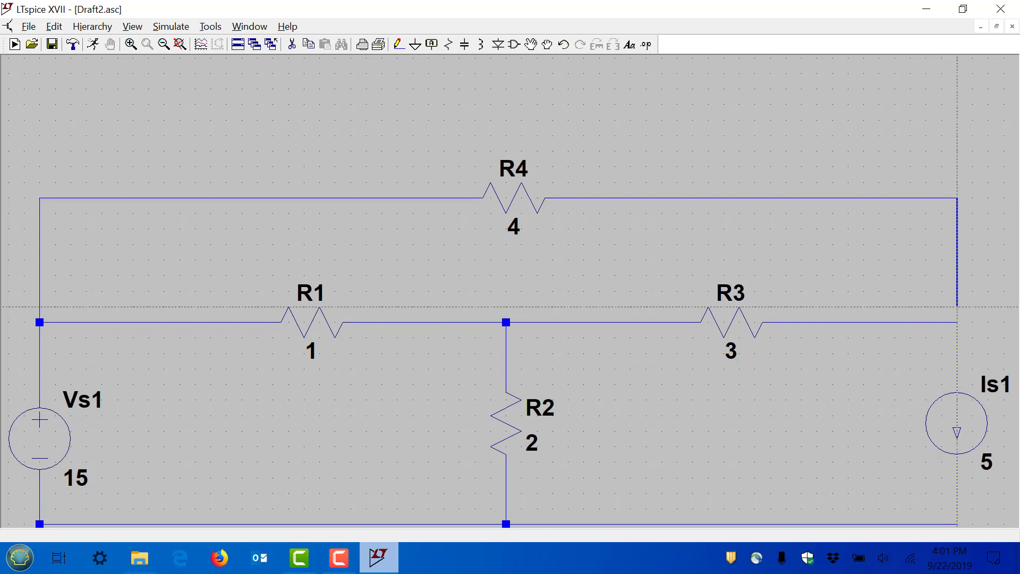
left_click(957, 321)
key("Escape")
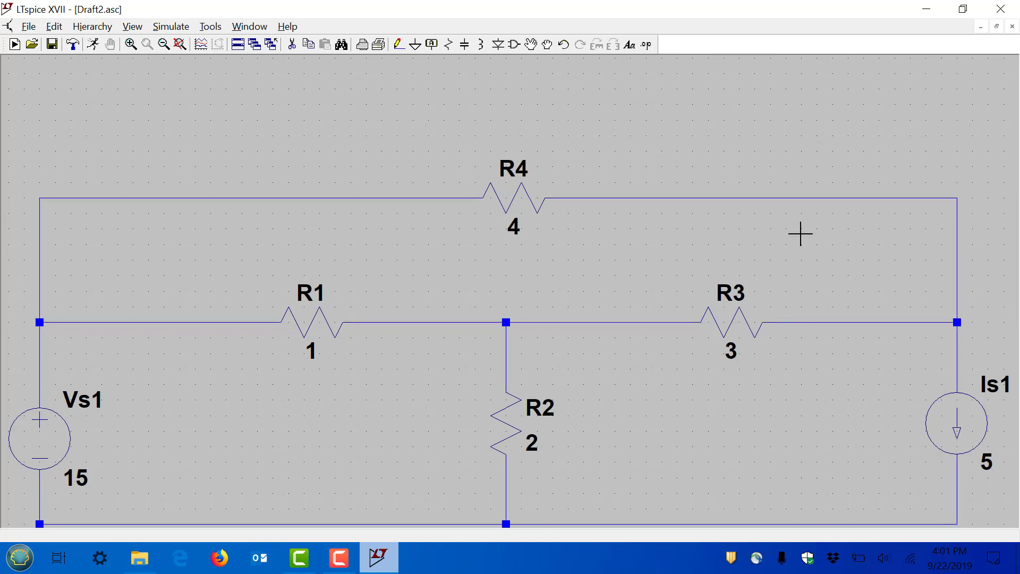
Try moving R1 off its wires with the Move tool, then put it back in its original place.
left_click(180, 44)
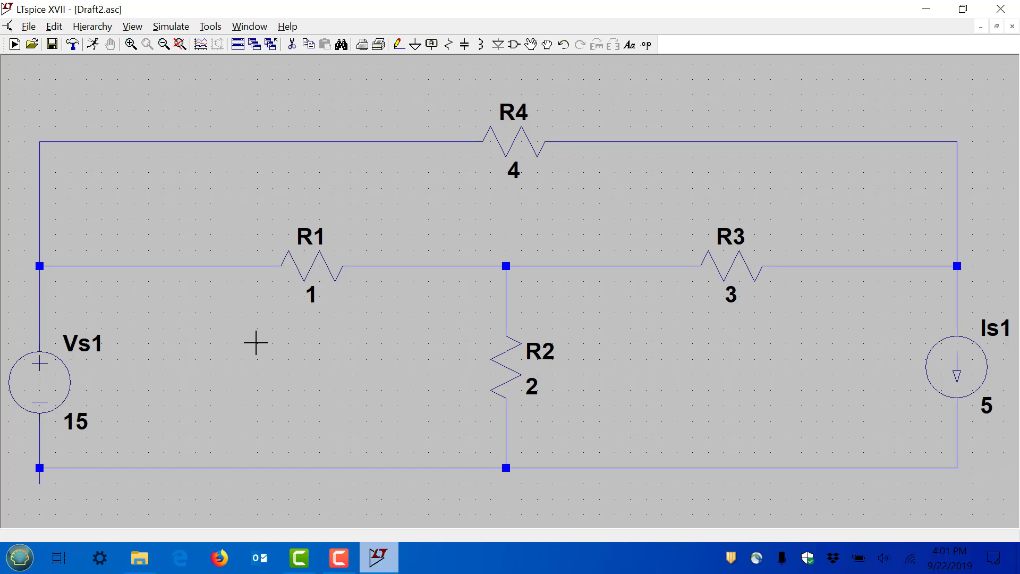
left_click(532, 47)
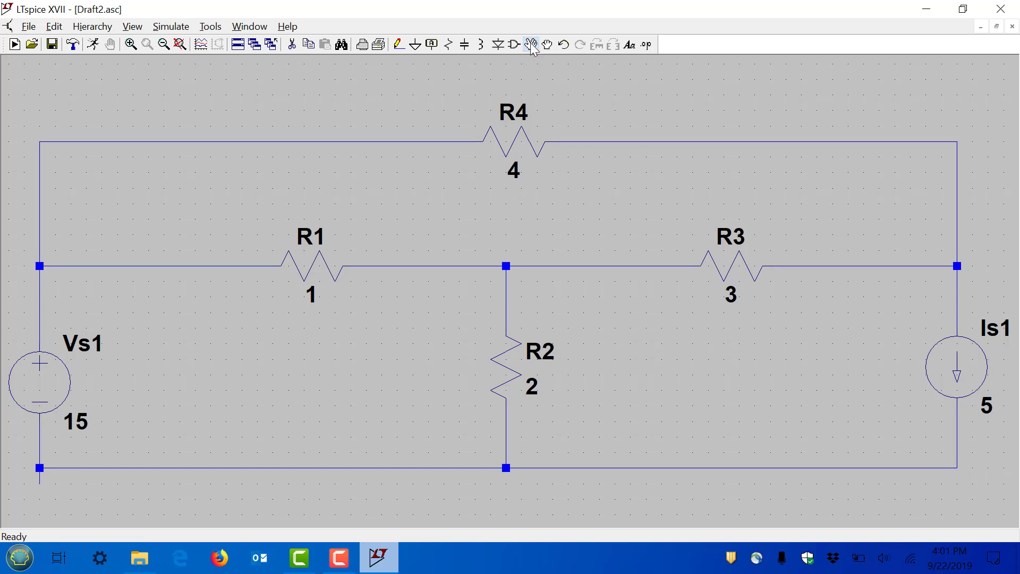
left_click(314, 264)
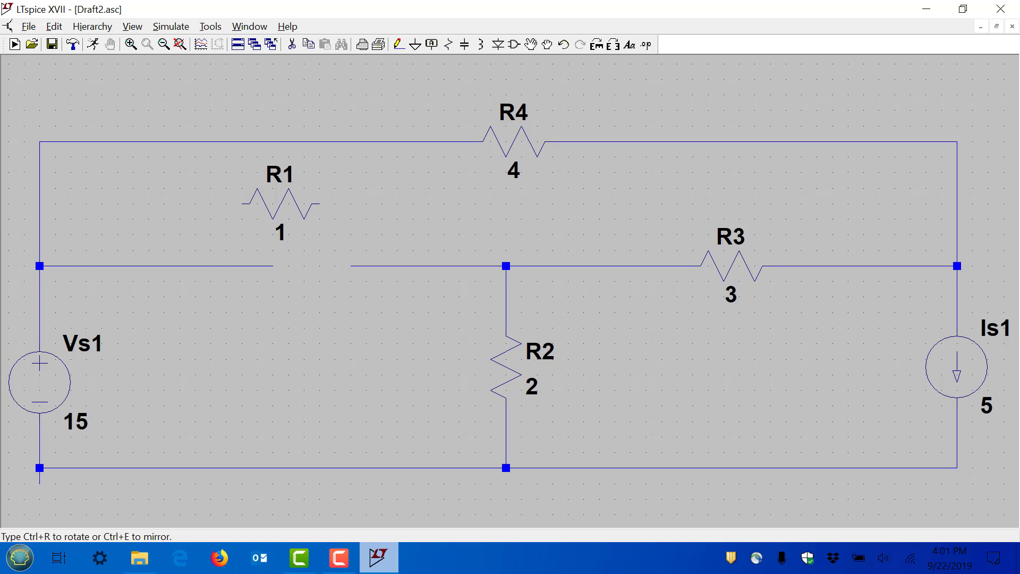
left_click(311, 265)
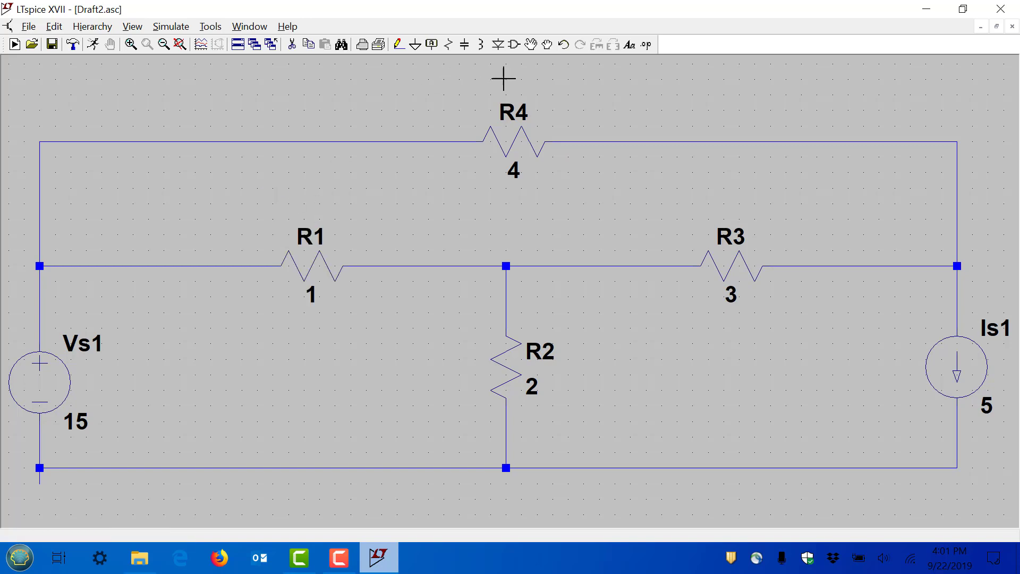
With wires attached, shift R1 left, R3 slightly right and R4 slightly left to balance the layout.
left_click(548, 46)
left_click(308, 264)
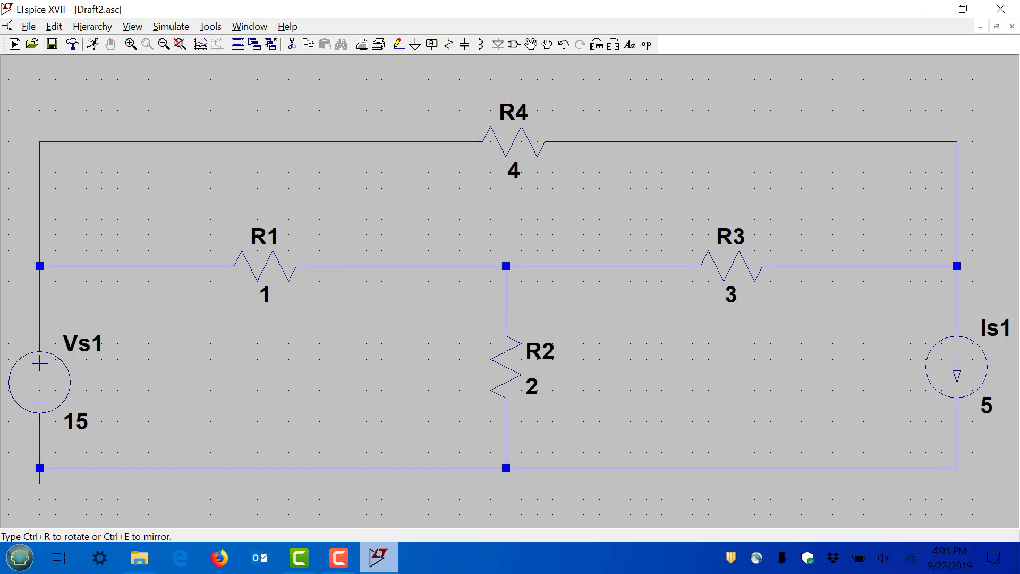
left_click(256, 266)
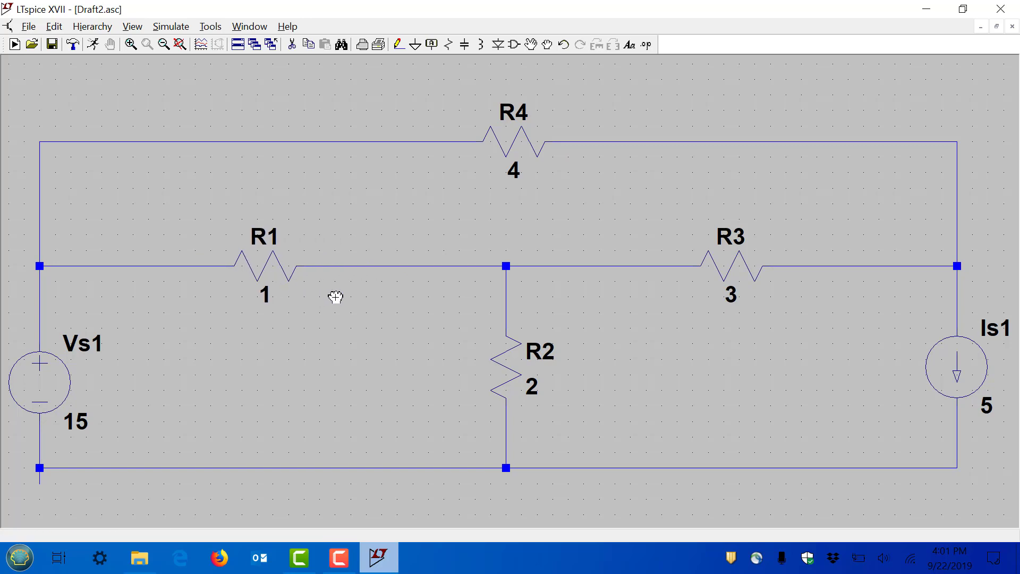
left_click(742, 271)
left_click(759, 269)
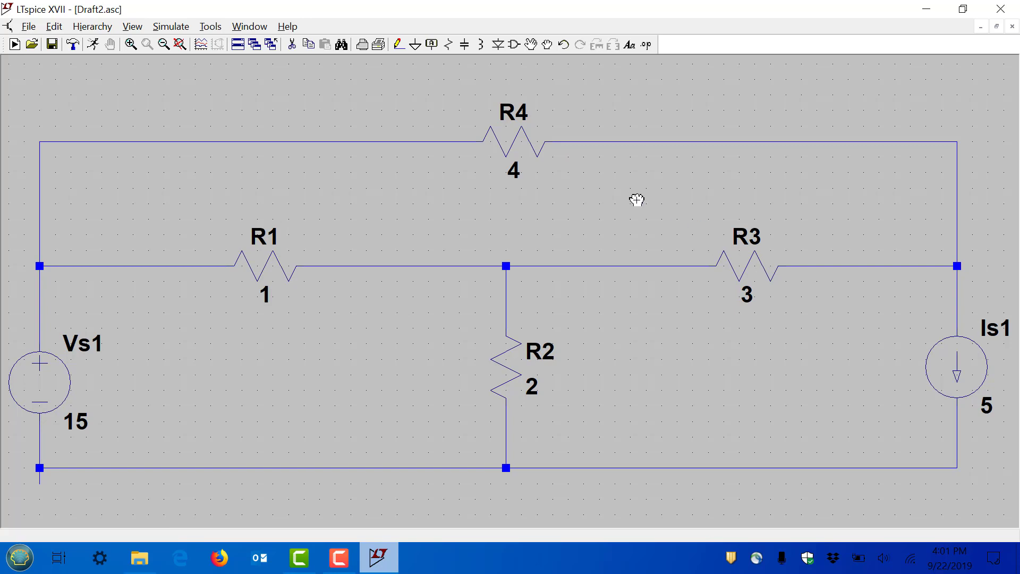
left_click(537, 143)
left_click(521, 144)
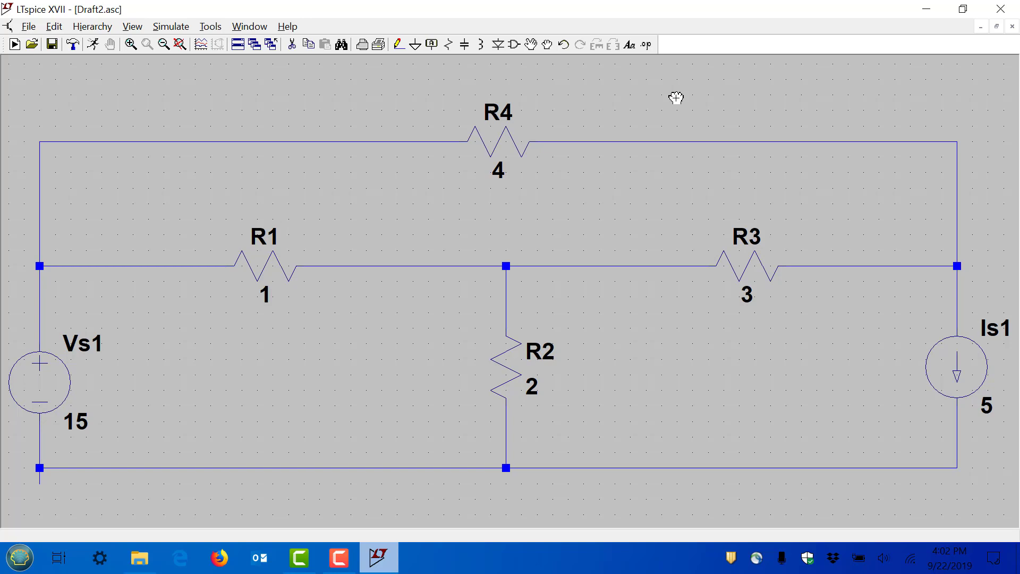
Place a ground symbol directly below Vs1 and wire it up to the bottom-left node.
left_click(416, 46)
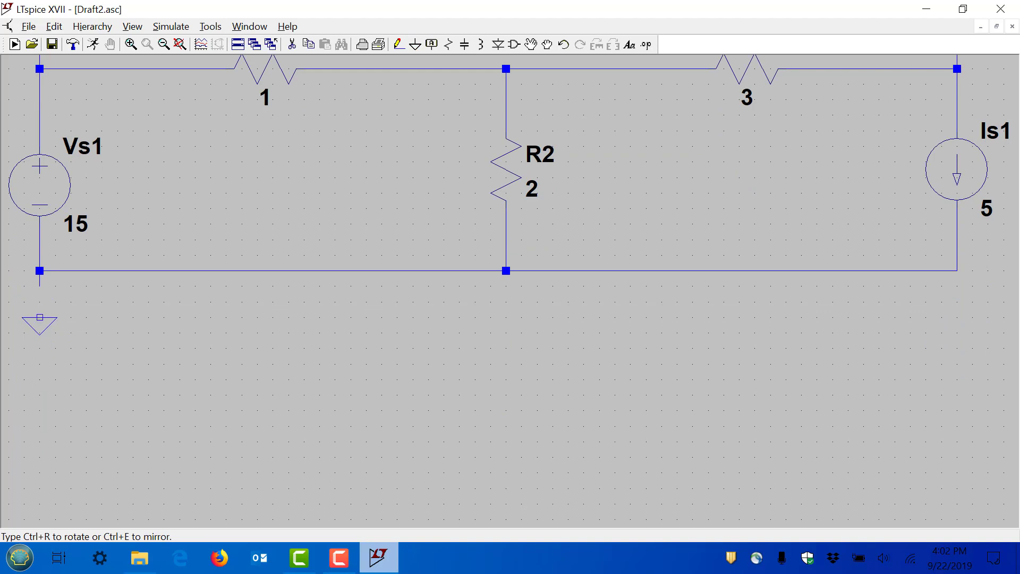
left_click(39, 317)
key("Escape")
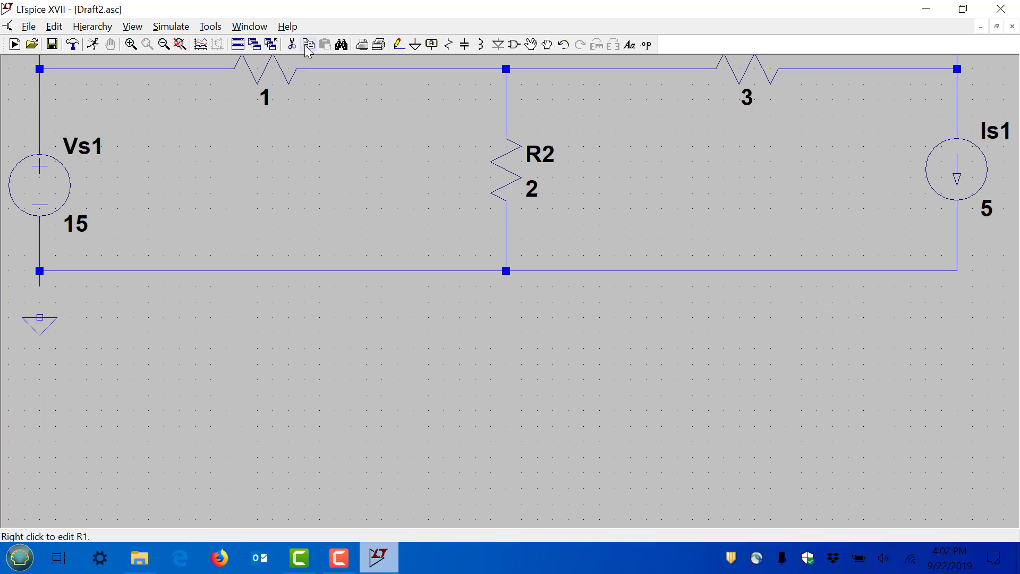
left_click(398, 44)
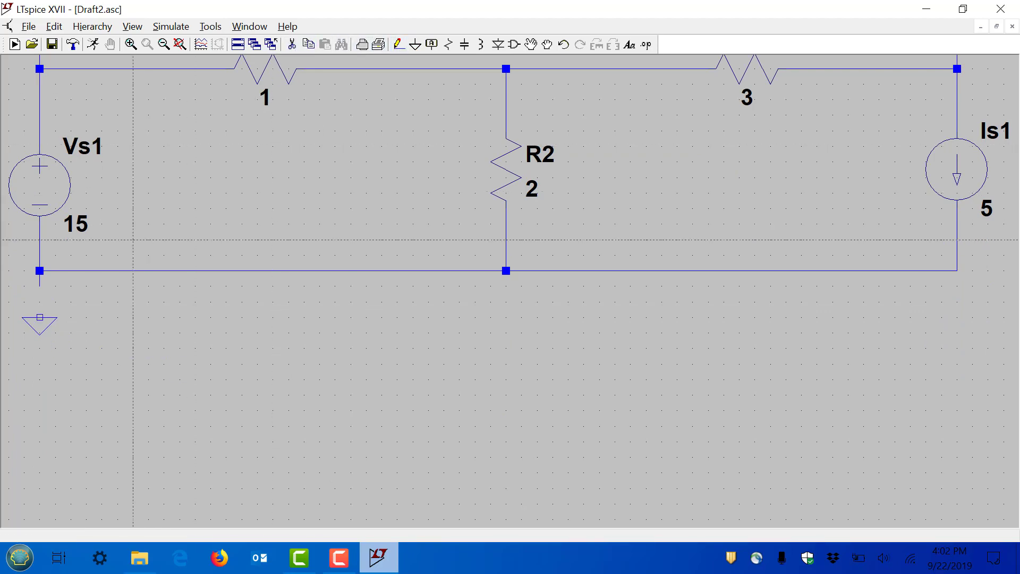
left_click(39, 317)
left_click(39, 286)
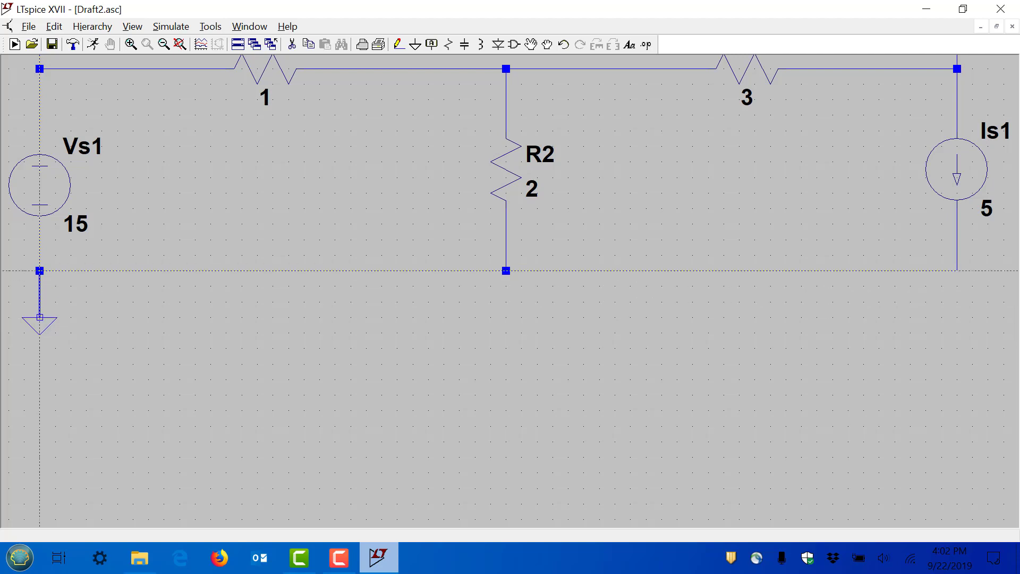
key("Escape")
left_click(179, 44)
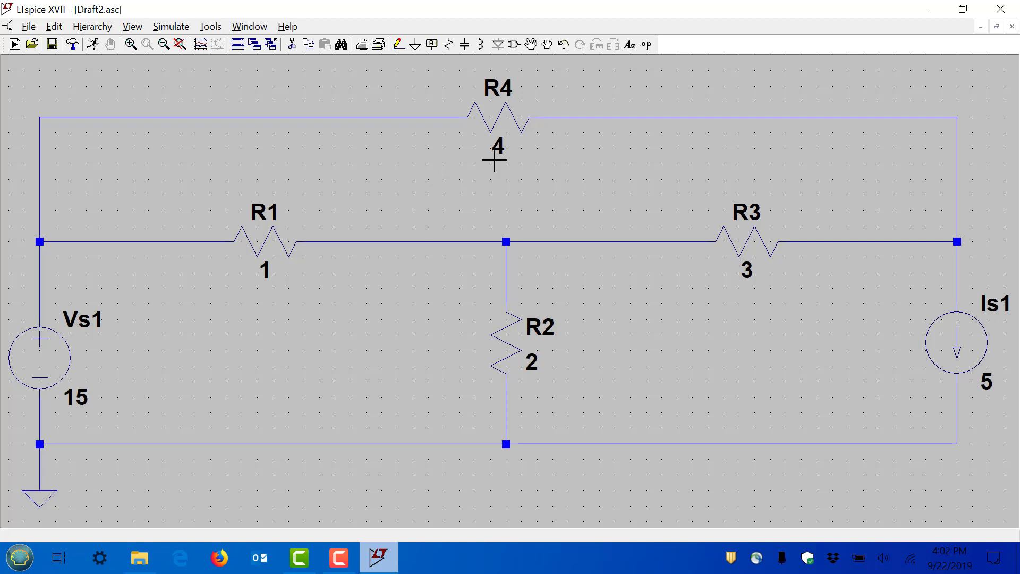
left_click(515, 46)
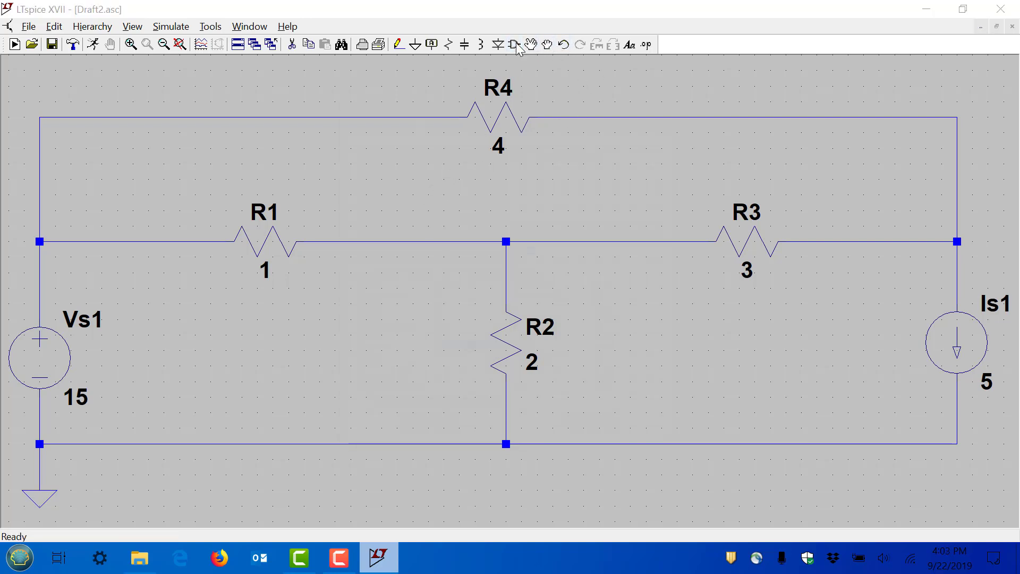
left_click_drag(502, 415, 660, 412)
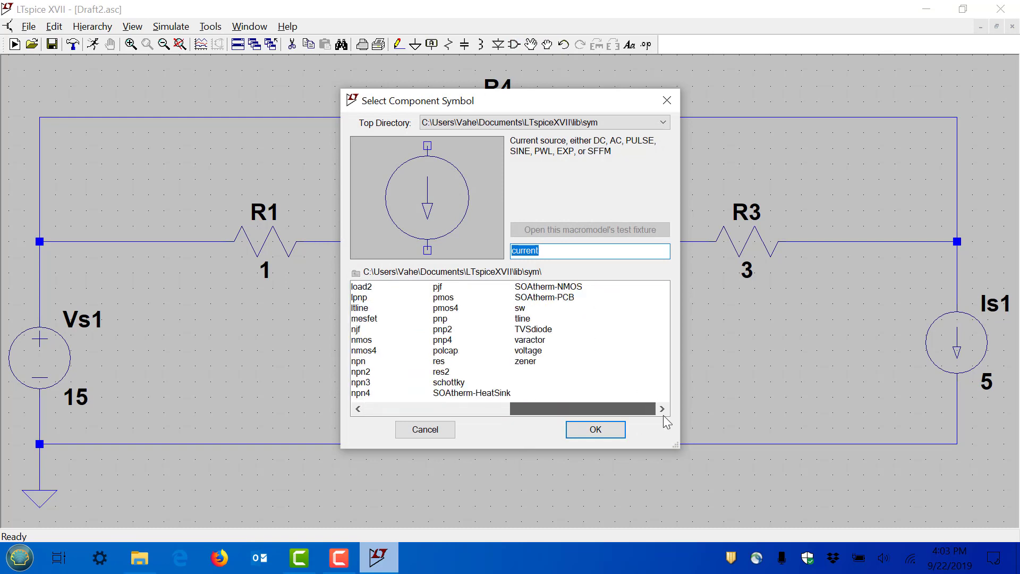
left_click(451, 363)
left_click(585, 437)
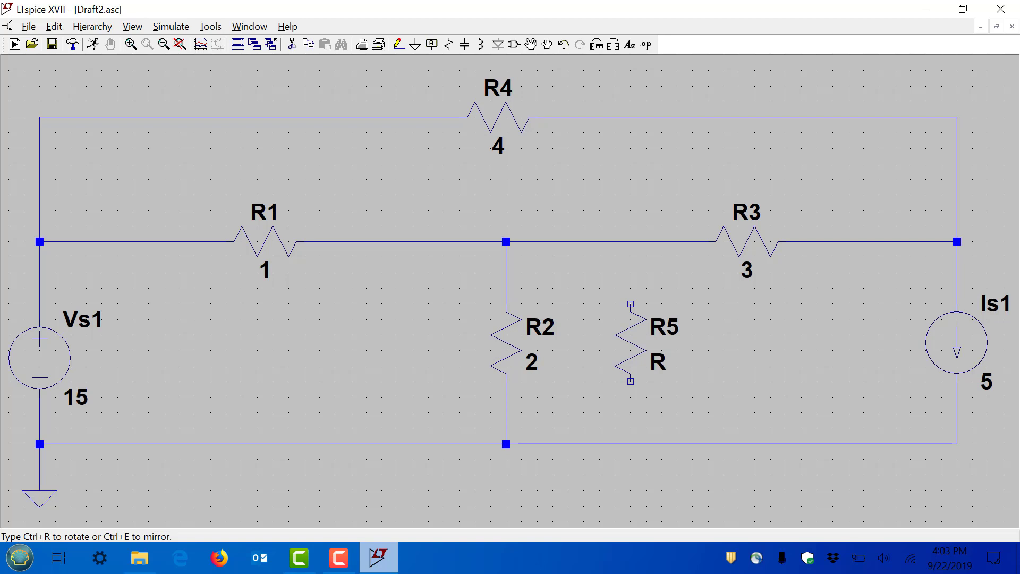
key("Escape")
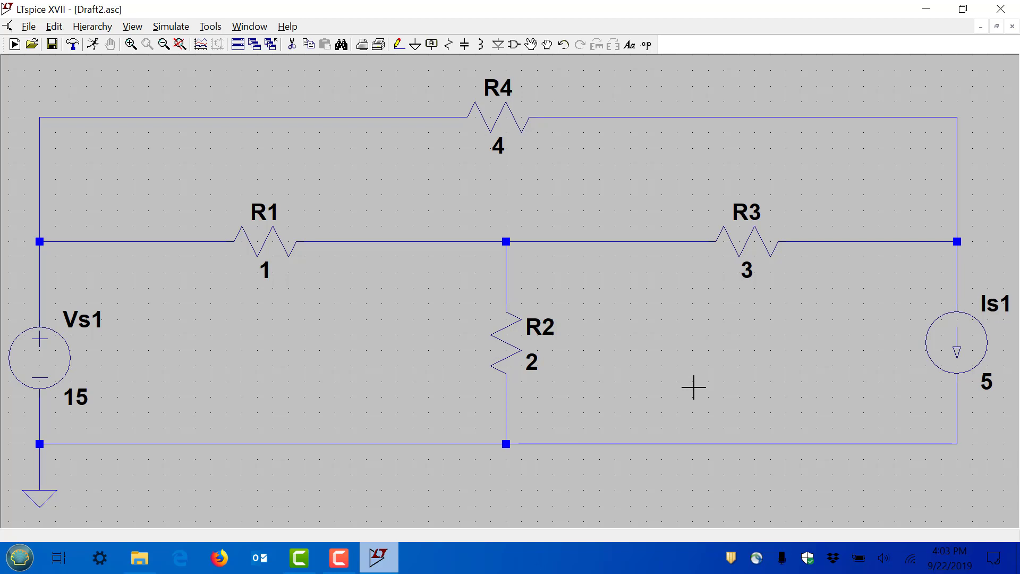
left_click(449, 46)
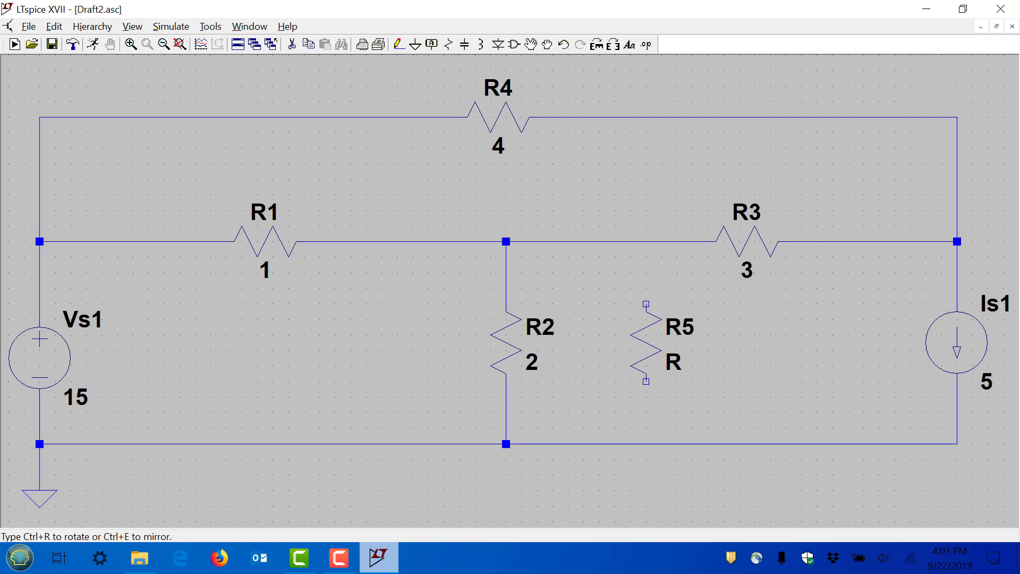
key("ctrl+r")
key("ctrl+r")
key("ctrl+r")
key("ctrl+r")
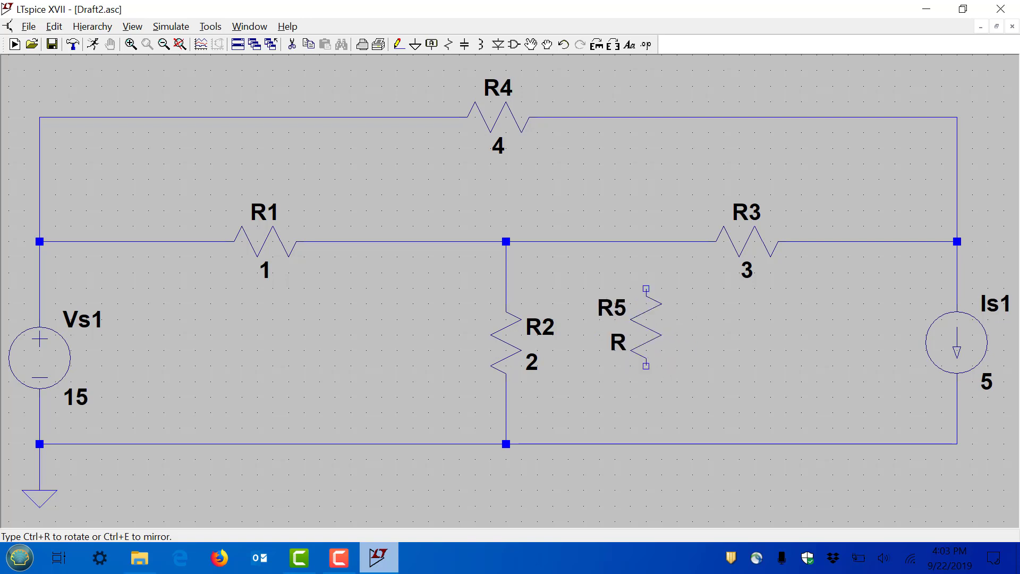
key("ctrl+r")
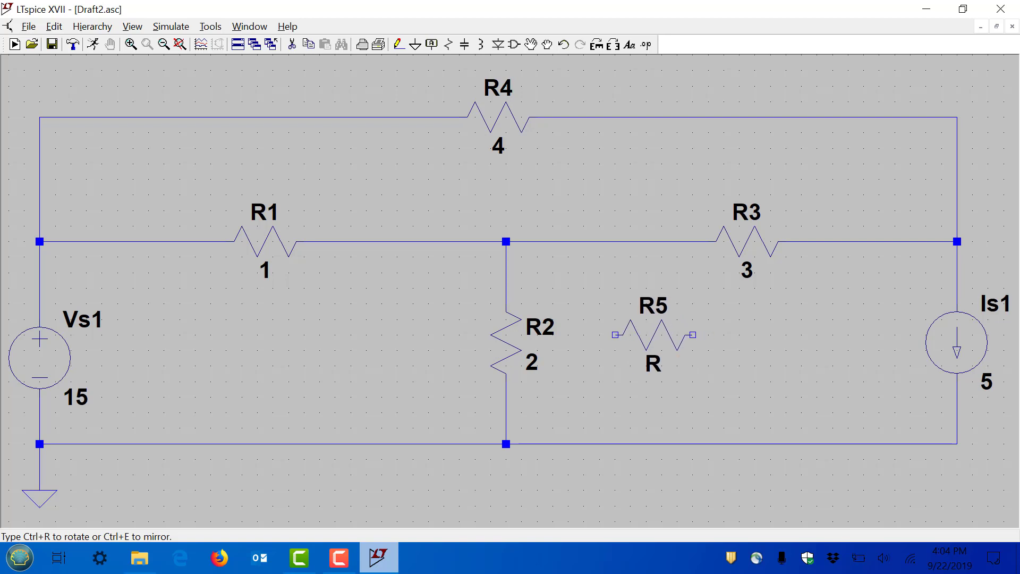
key("Escape")
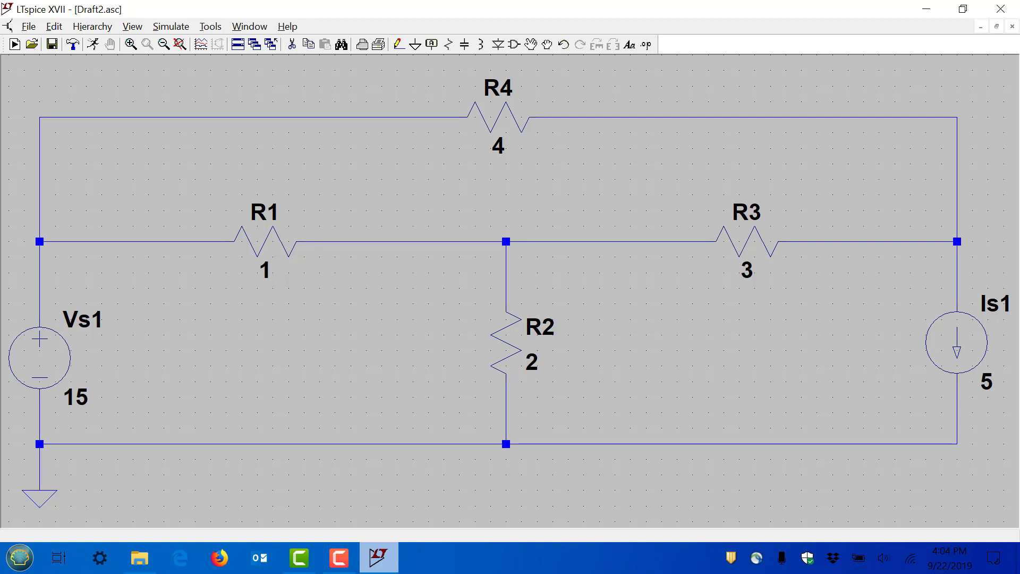
key("r")
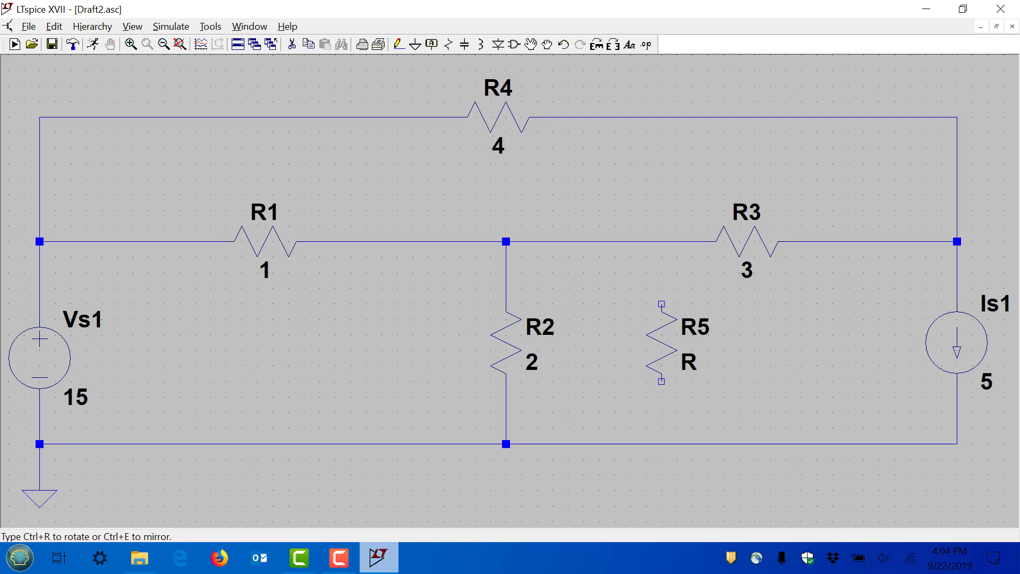
key("Escape")
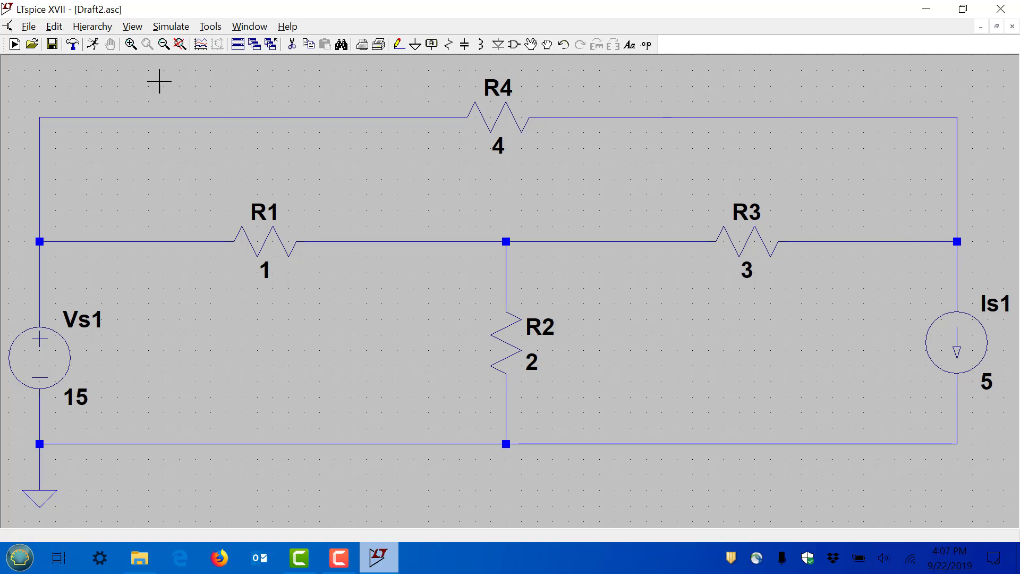
Open the schematic's SPICE netlist, shrink its window and move it into the space between R2 and Is1.
left_click(132, 27)
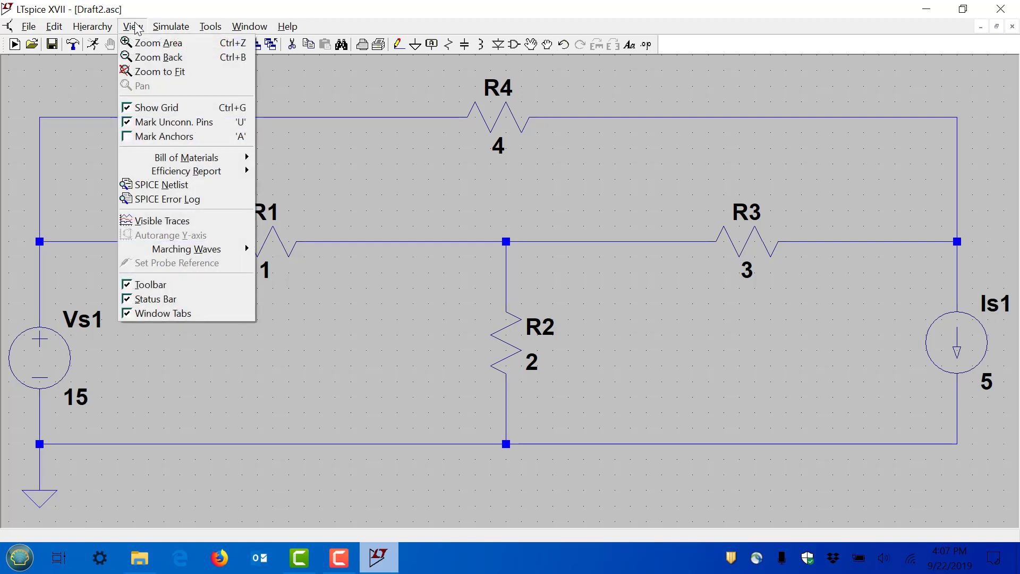
left_click(179, 186)
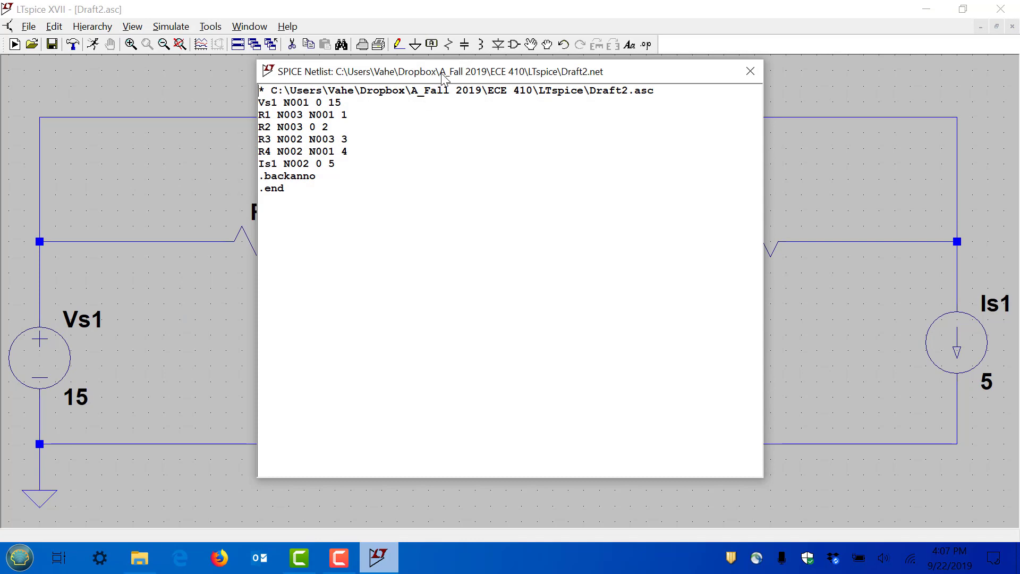
left_click_drag(441, 72, 545, 107)
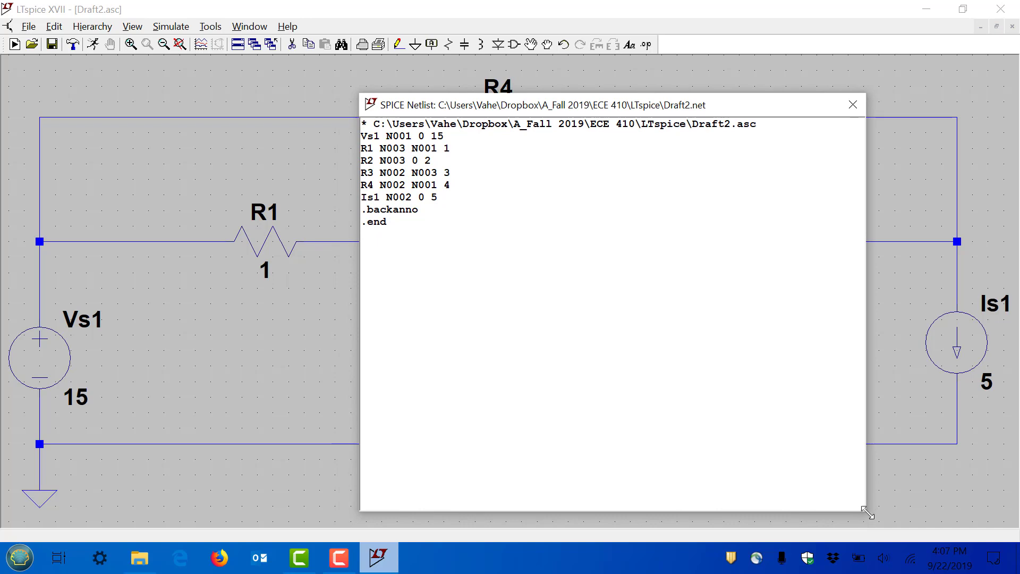
left_click_drag(866, 511, 558, 261)
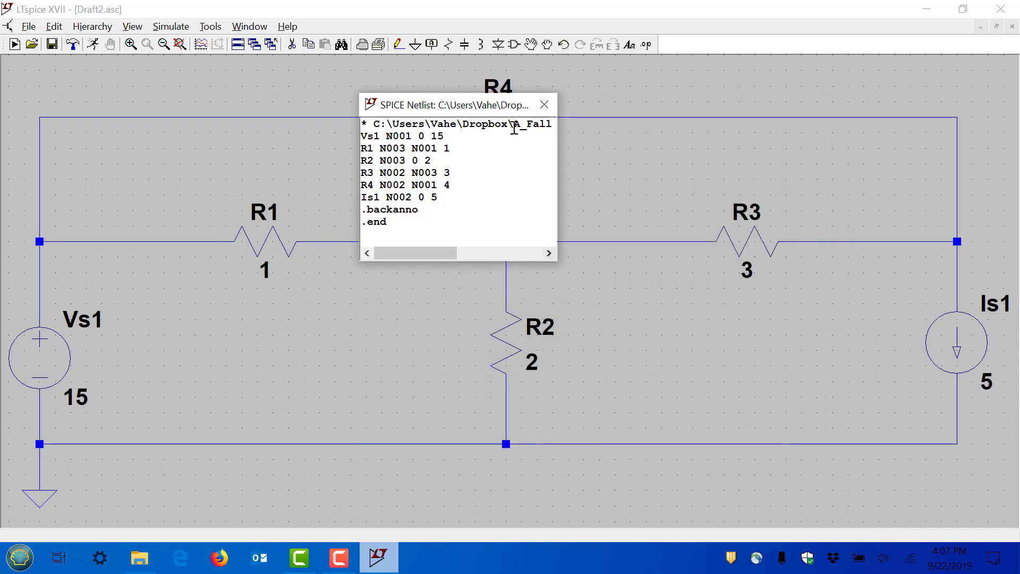
left_click_drag(499, 108, 748, 306)
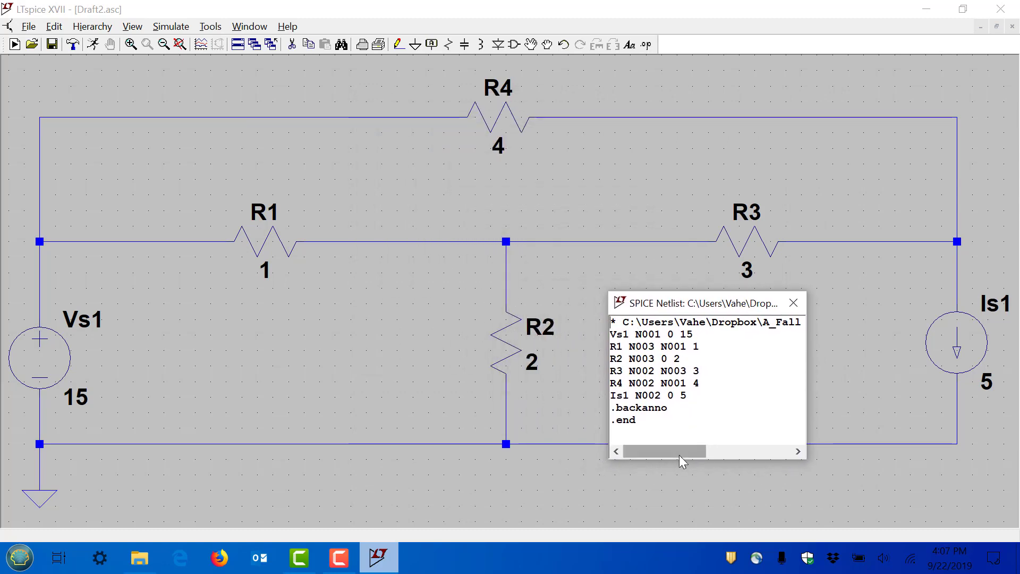
left_click_drag(678, 454, 655, 461)
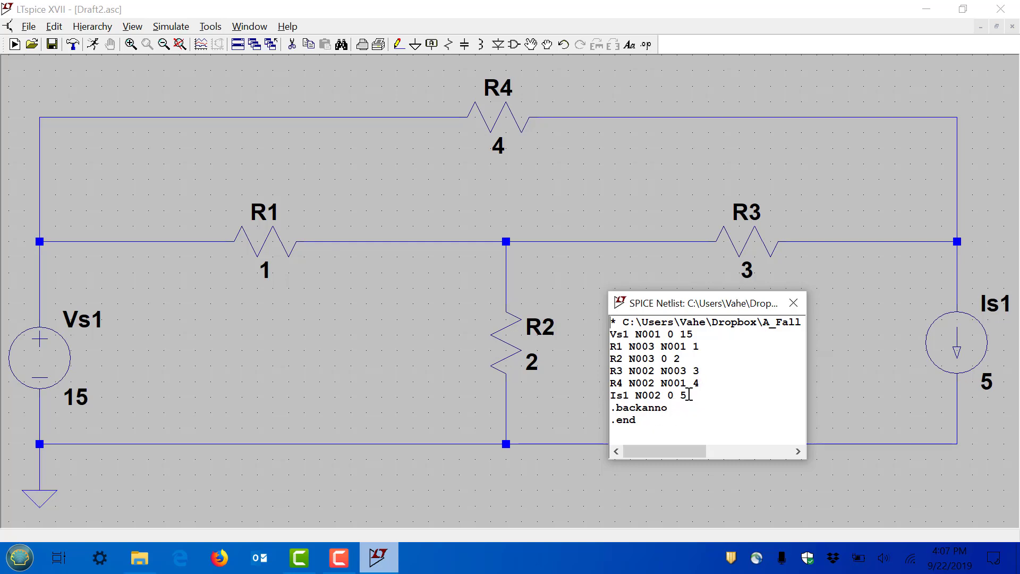
Compare the netlist's component lines from Vs1 to Is1 with the schematic, highlight the R1 line, and close the netlist.
left_click_drag(688, 395, 607, 336)
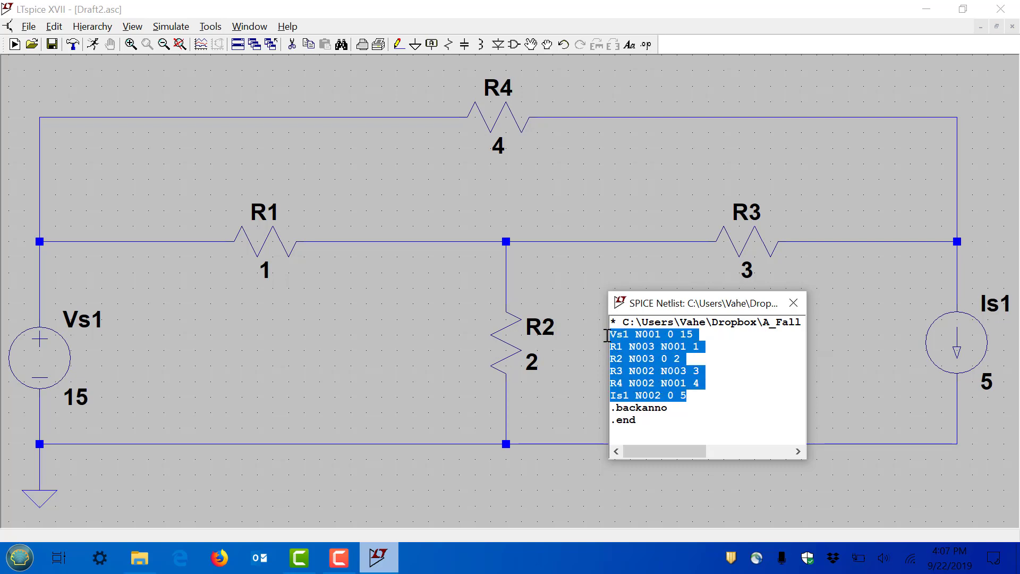
left_click(745, 390)
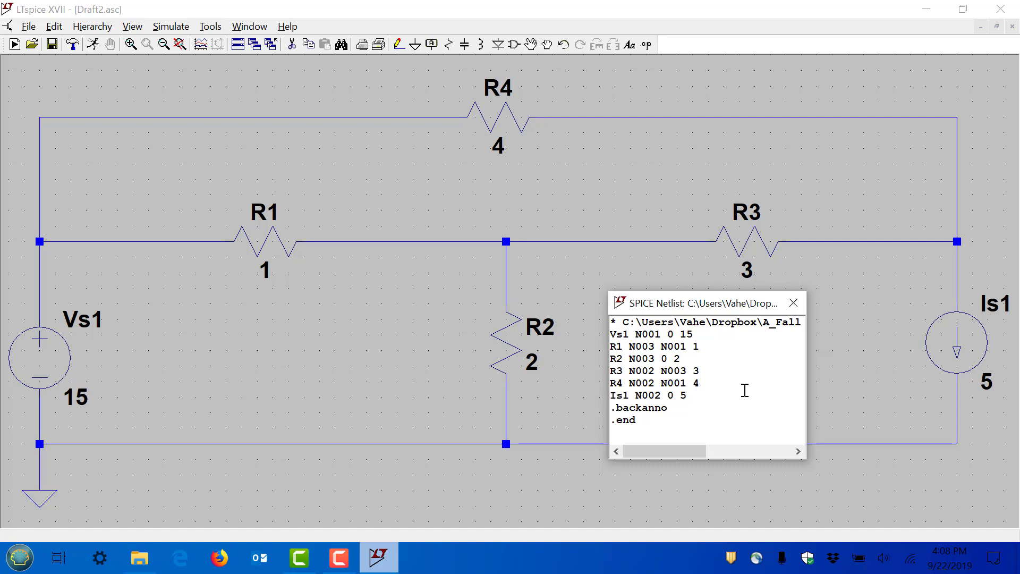
left_click_drag(723, 305, 366, 298)
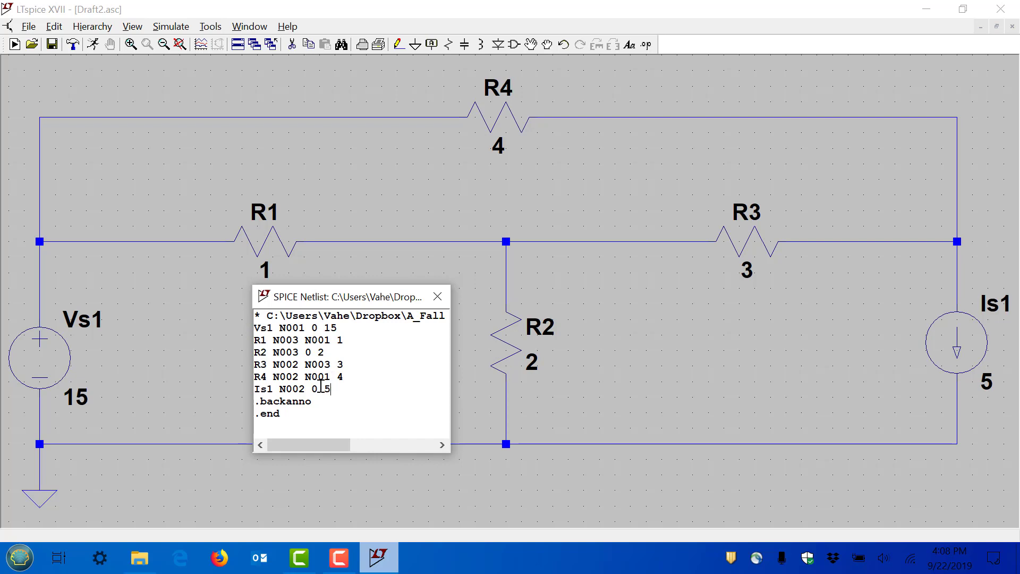
left_click_drag(368, 305, 761, 311)
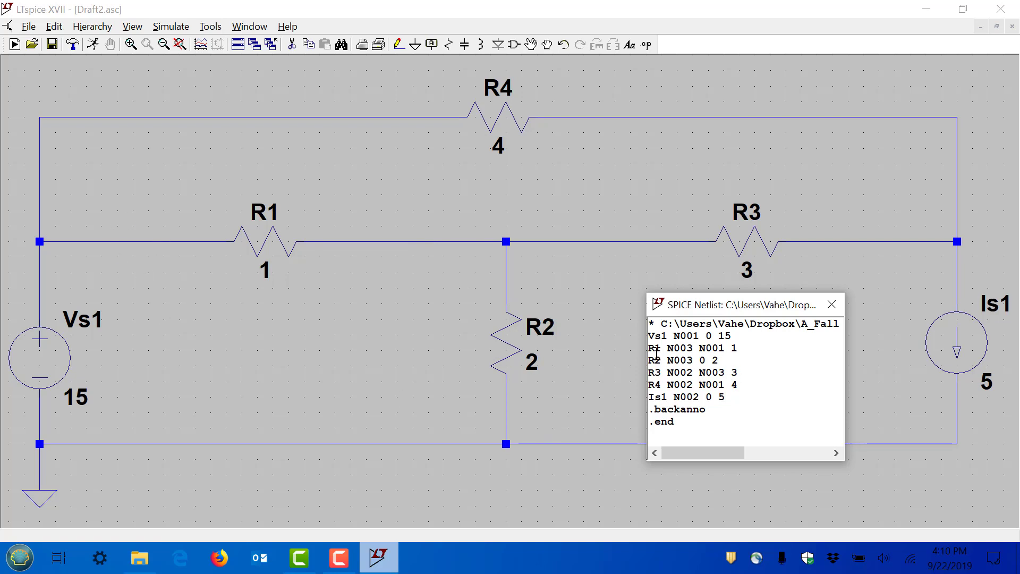
left_click_drag(649, 349, 745, 348)
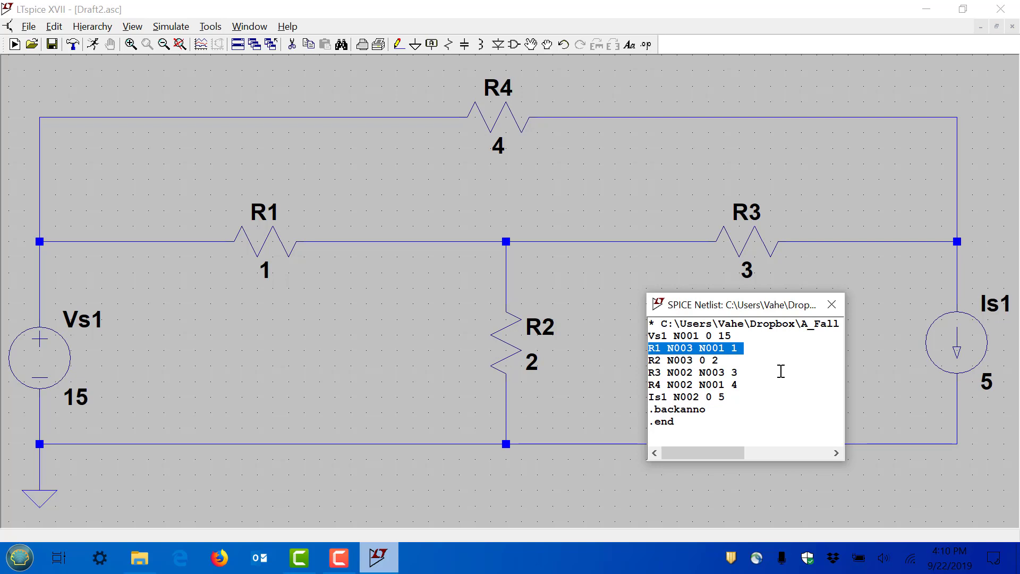
left_click(831, 304)
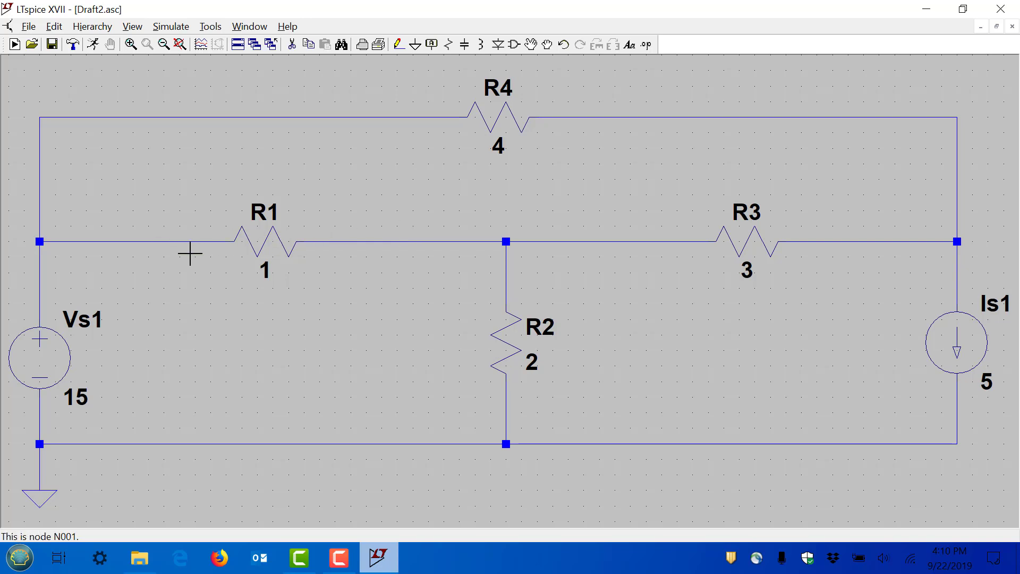
Reopen the SPICE netlist to check the node names assigned to each component, and close it.
left_click(132, 27)
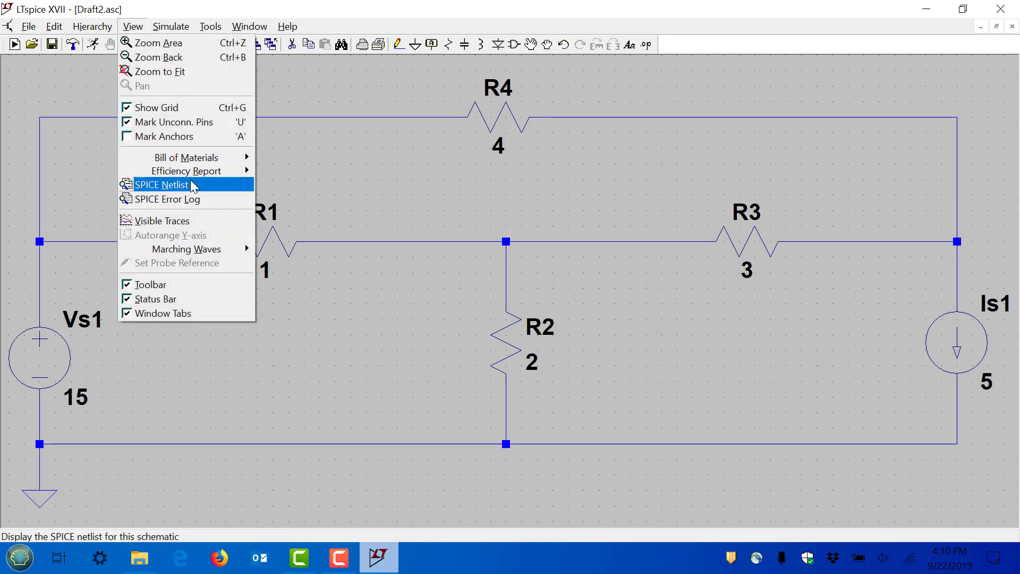
left_click(188, 185)
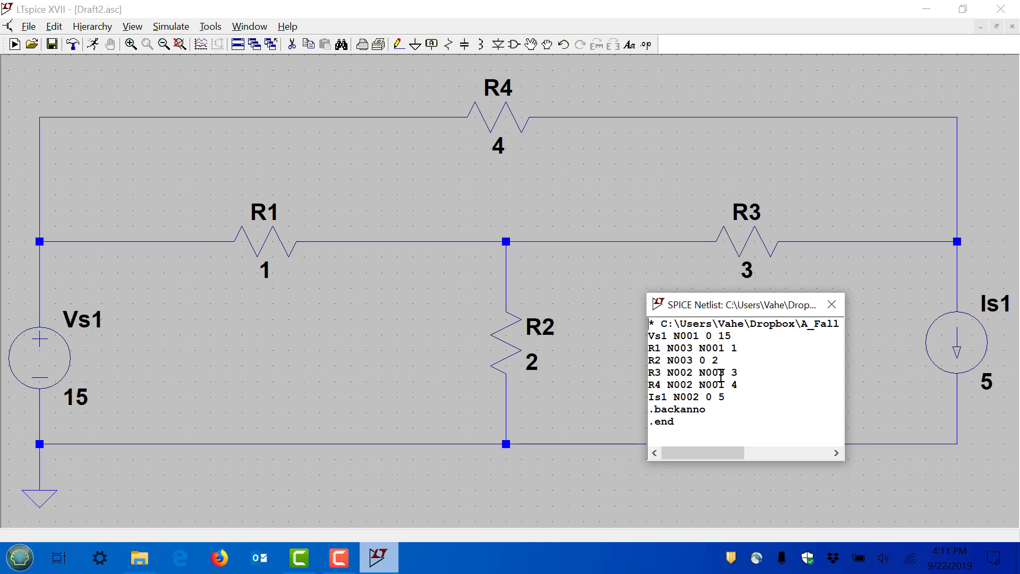
left_click(832, 304)
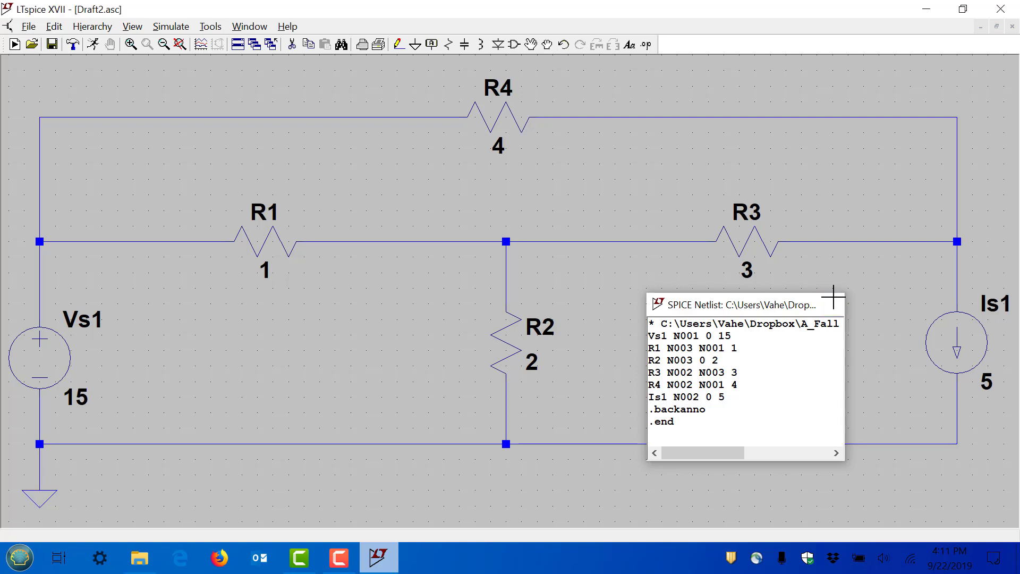
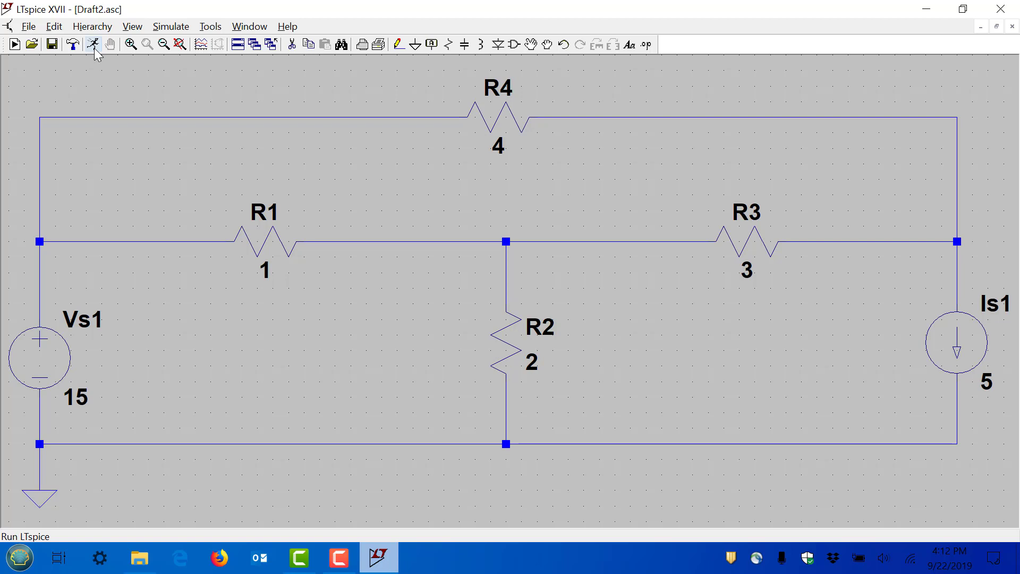
Run the circuit as a DC operating point simulation with the .op command.
left_click(95, 49)
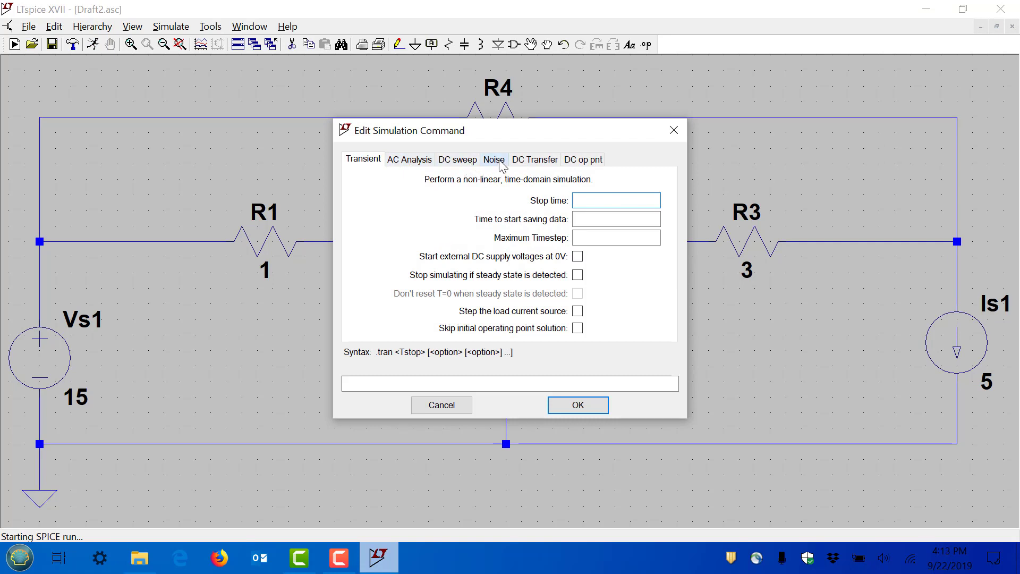
left_click(589, 162)
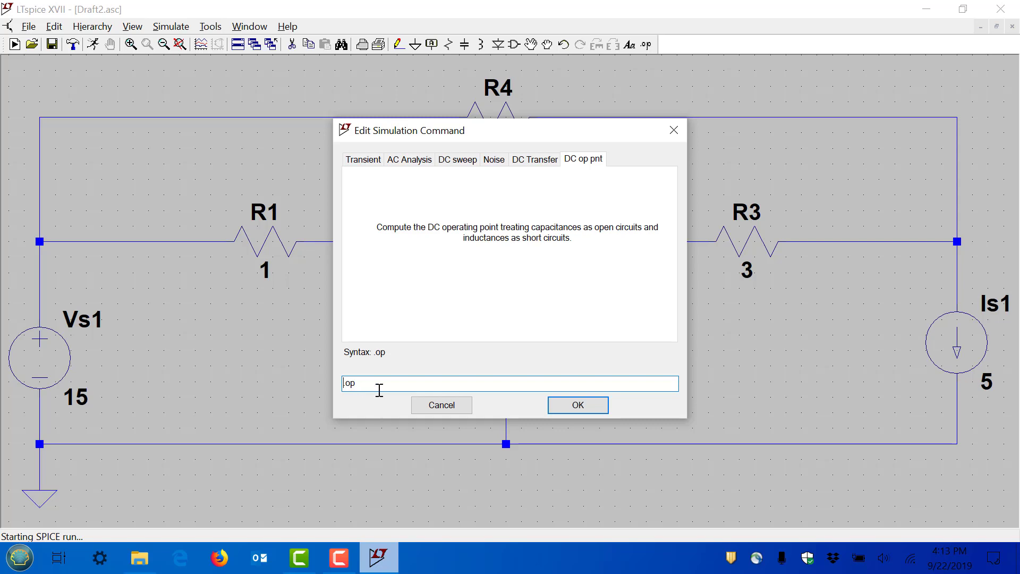
left_click(578, 406)
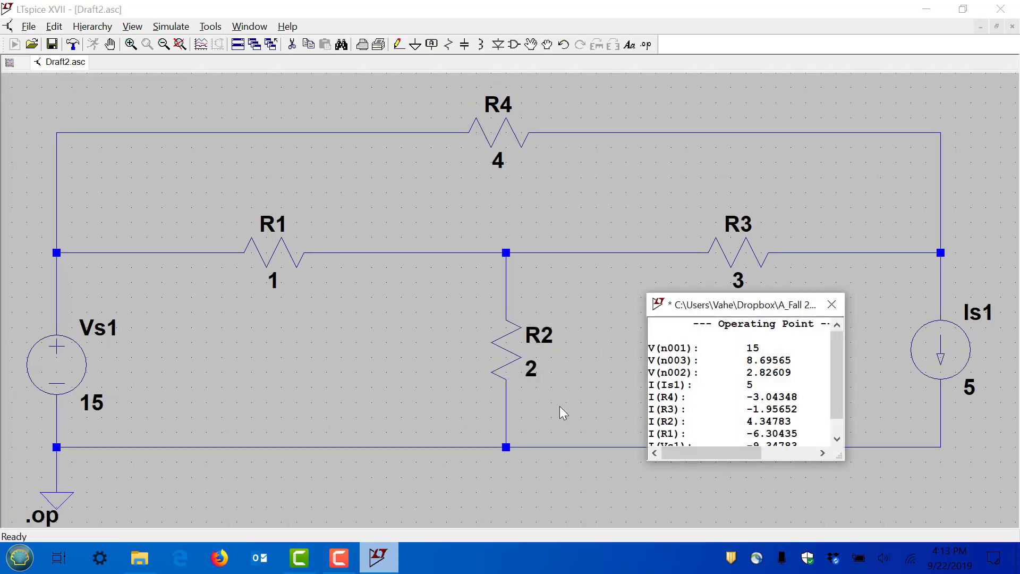
Move and enlarge the operating point results window to review all node voltages and device currents, and close it.
left_click_drag(765, 304, 682, 142)
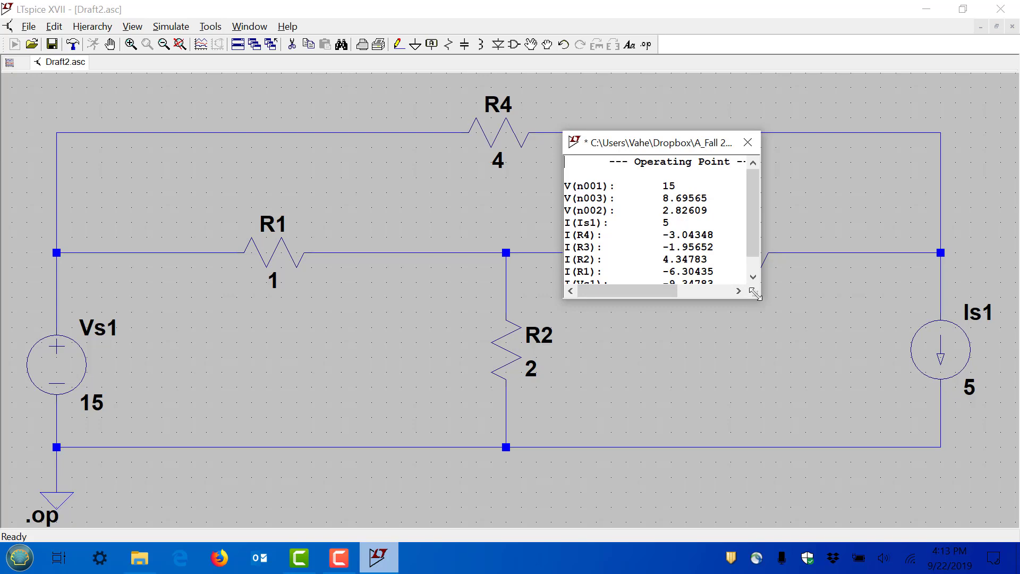
left_click_drag(755, 295, 917, 424)
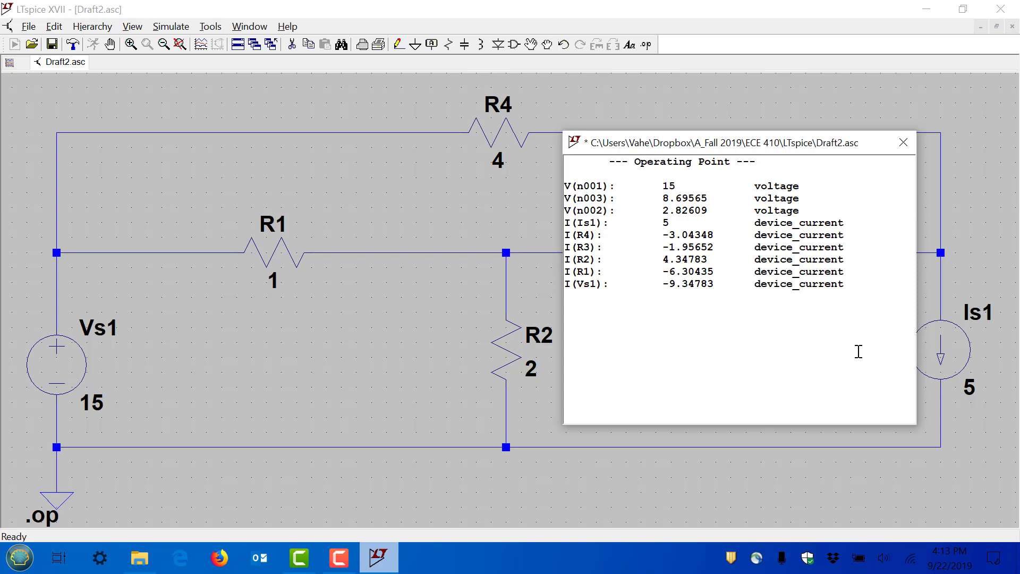
left_click(903, 143)
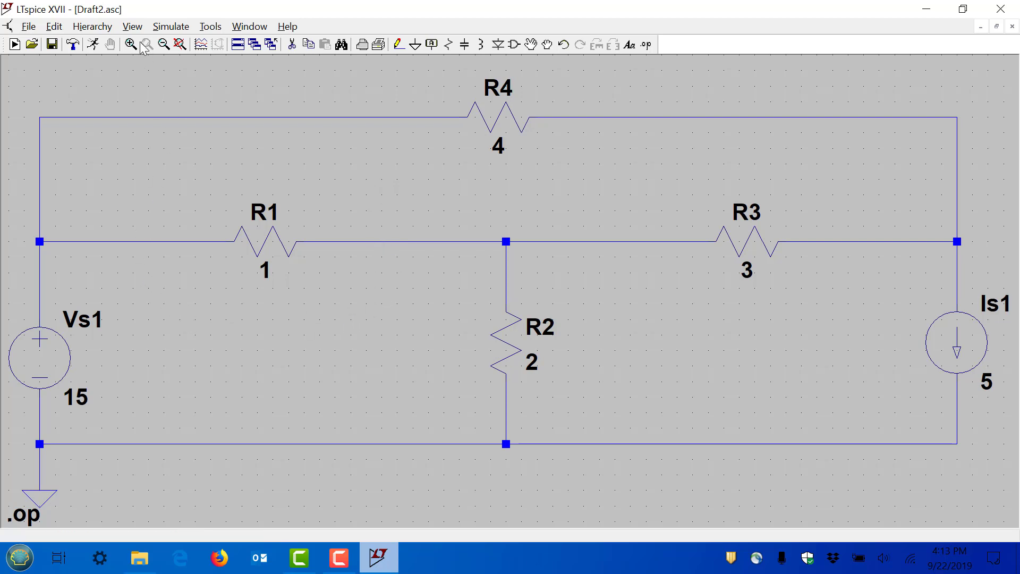
Check the SPICE netlist for the added .op simulation command and close it.
left_click(133, 26)
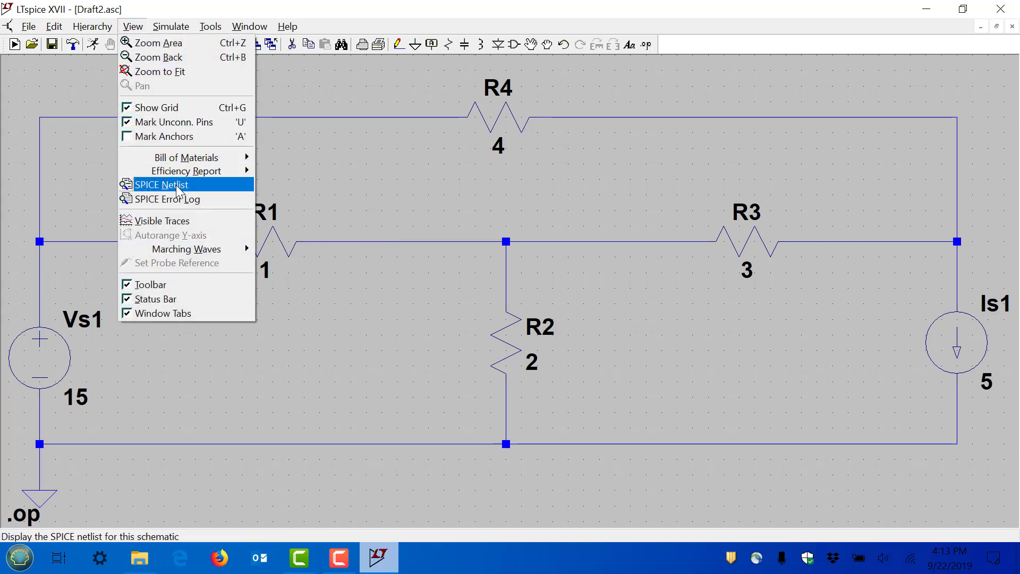
left_click(177, 186)
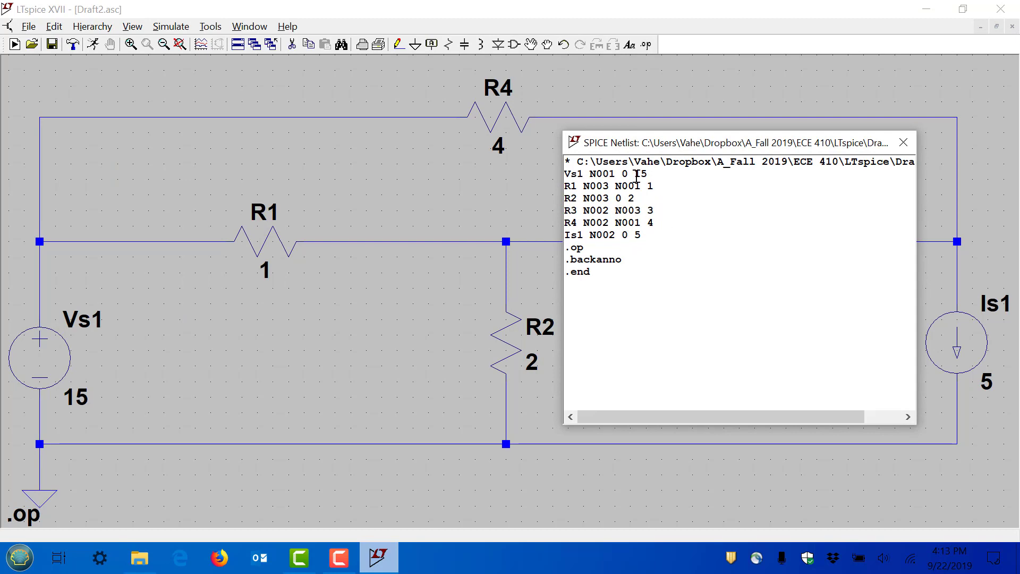
left_click(903, 142)
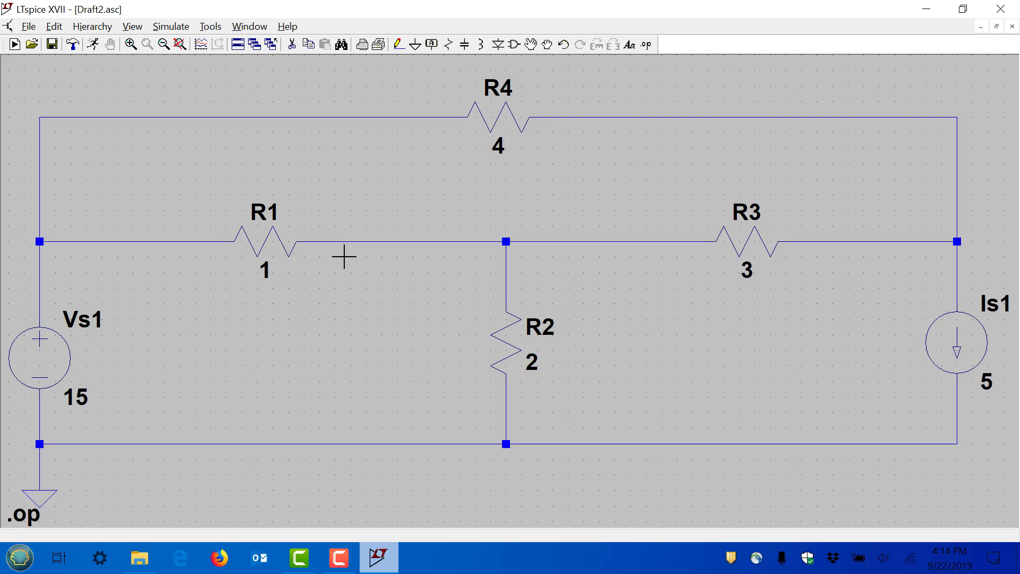
Label the net between the voltage source Vs1 and R1 as n1, placing the label just beside the junction.
mouse_move(87, 241)
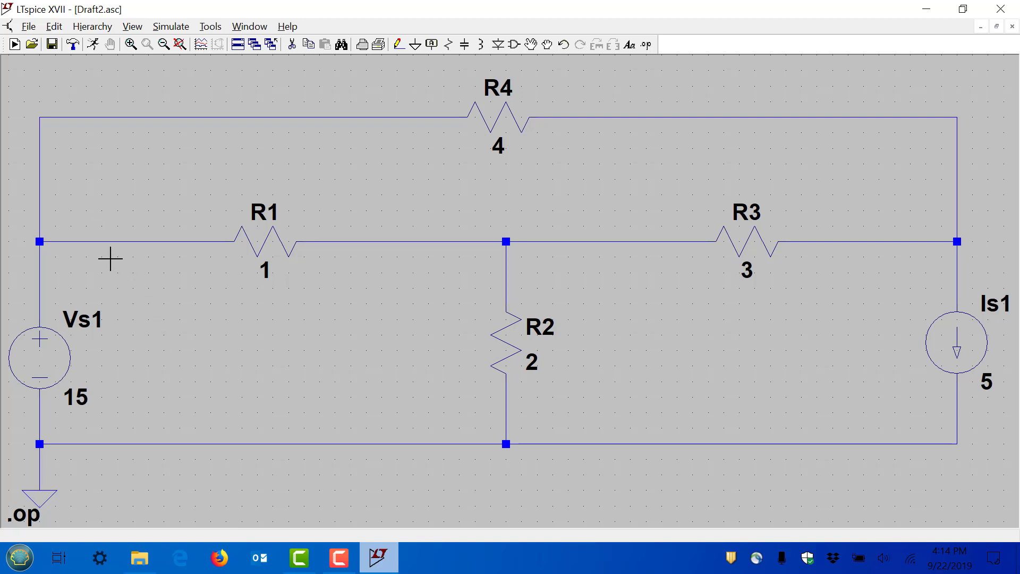
right_click(70, 241)
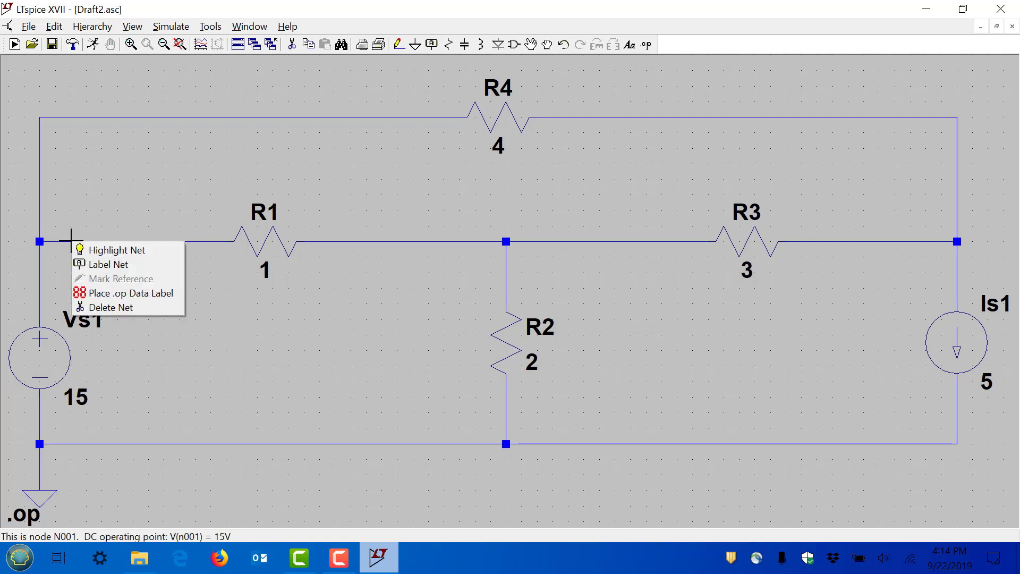
left_click(96, 264)
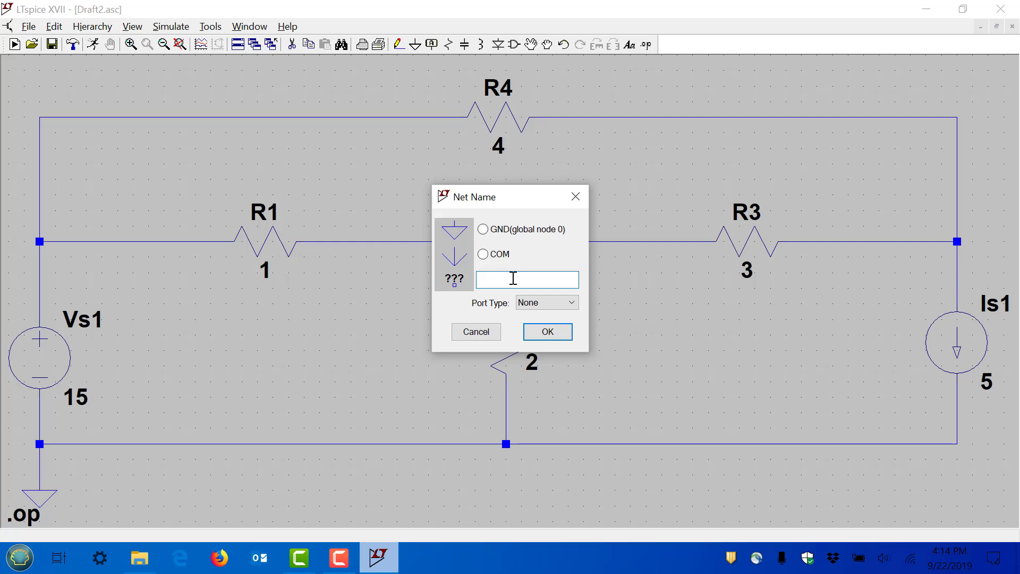
type("n1")
left_click(548, 332)
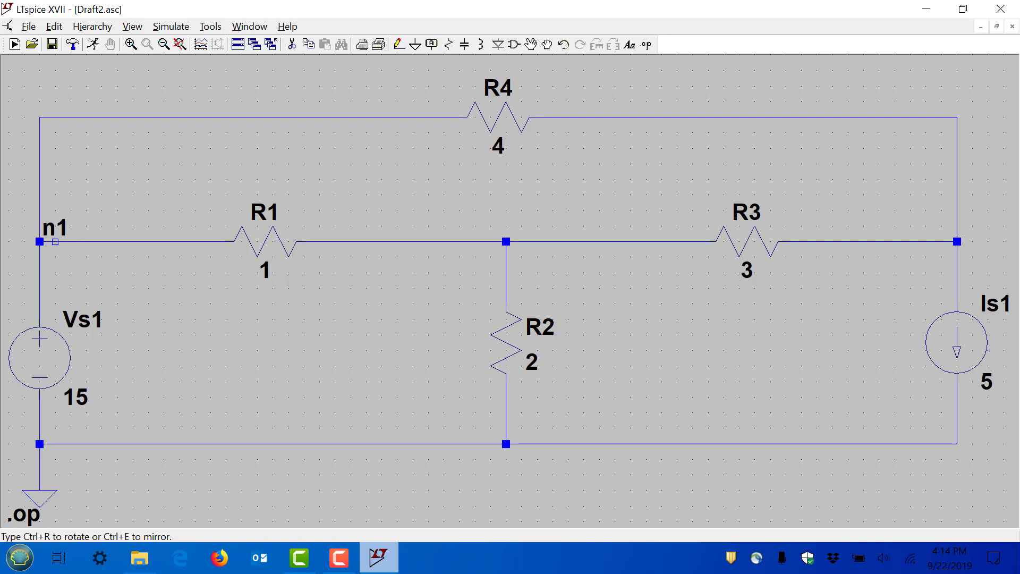
left_click(55, 242)
key("Escape")
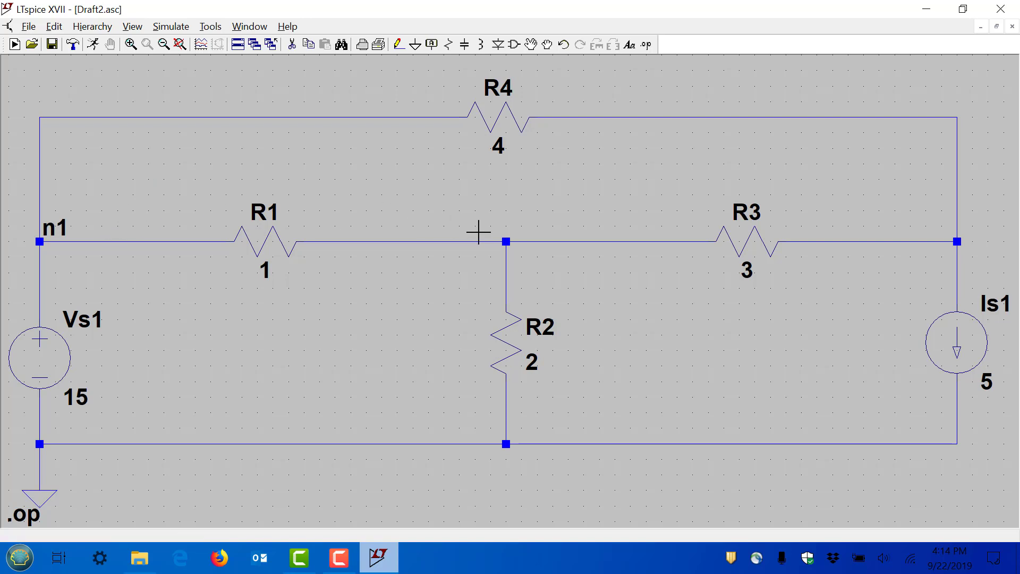
Label the middle junction shared by R1, R2 and R3 as n2.
mouse_move(499, 236)
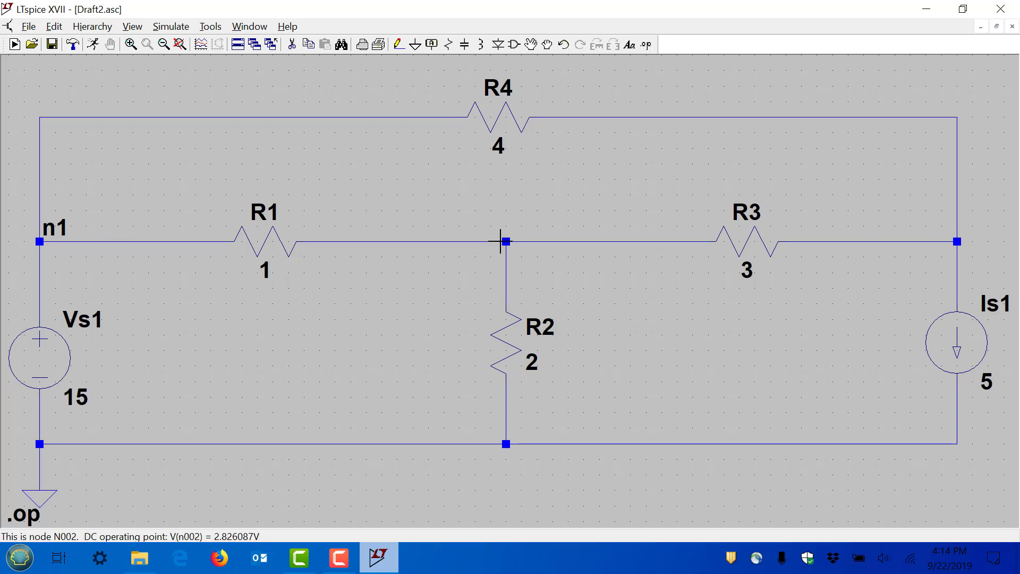
right_click(531, 242)
left_click(555, 263)
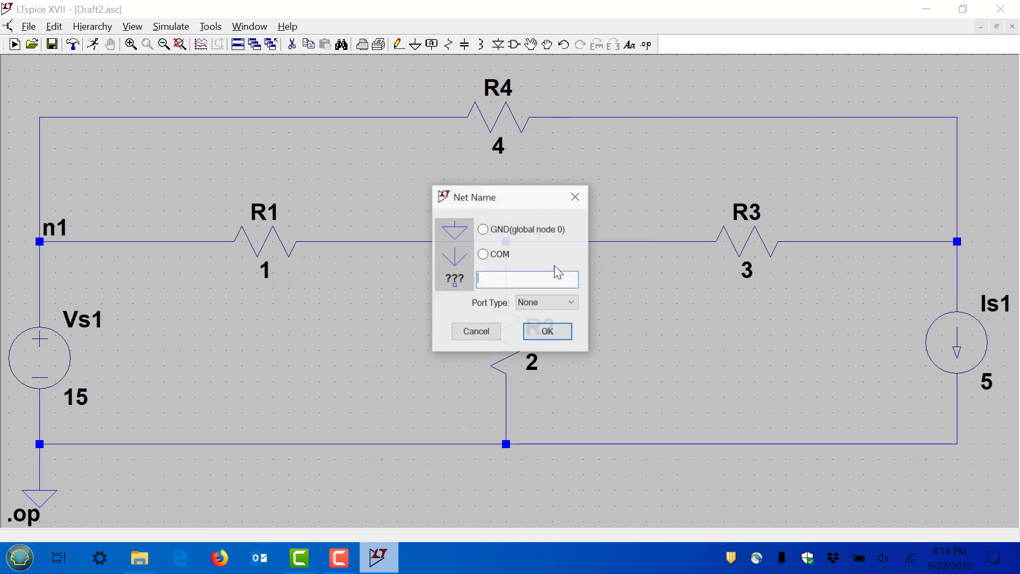
type("n2")
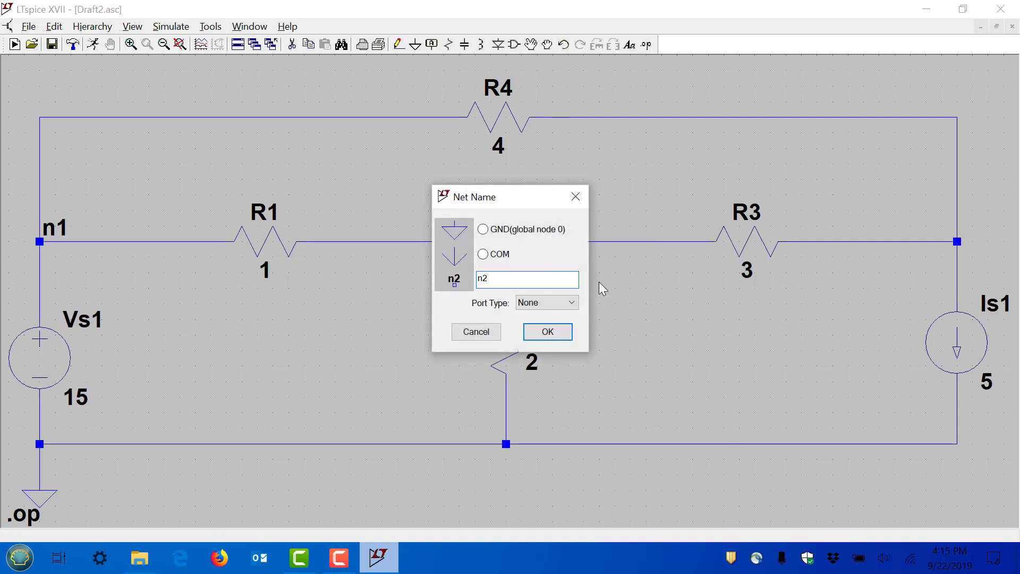
left_click(547, 331)
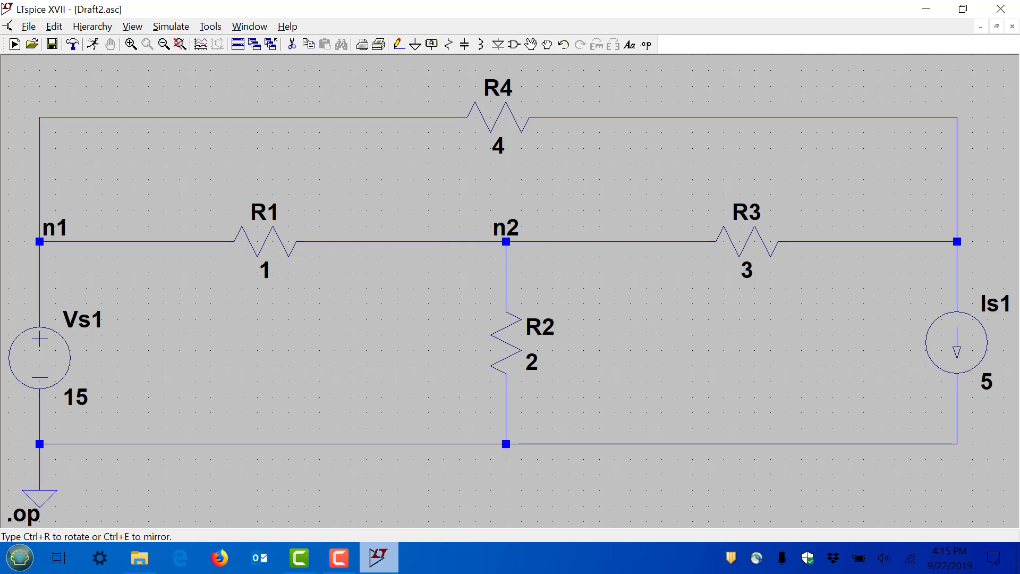
left_click(506, 242)
key("Escape")
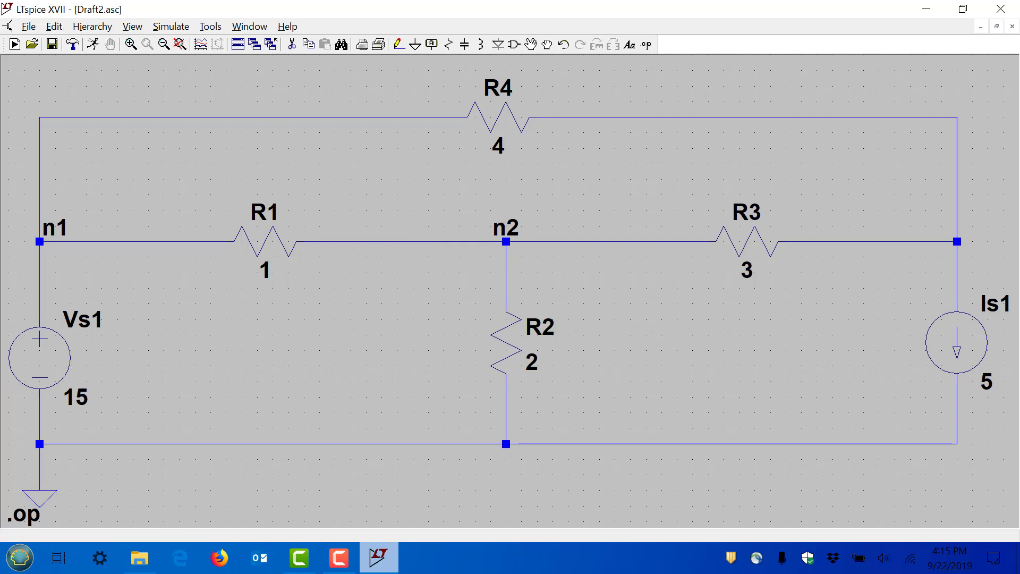
Label the net joining R3, R4 and the current source Is1 as n3, placing the label beside the junction.
right_click(954, 240)
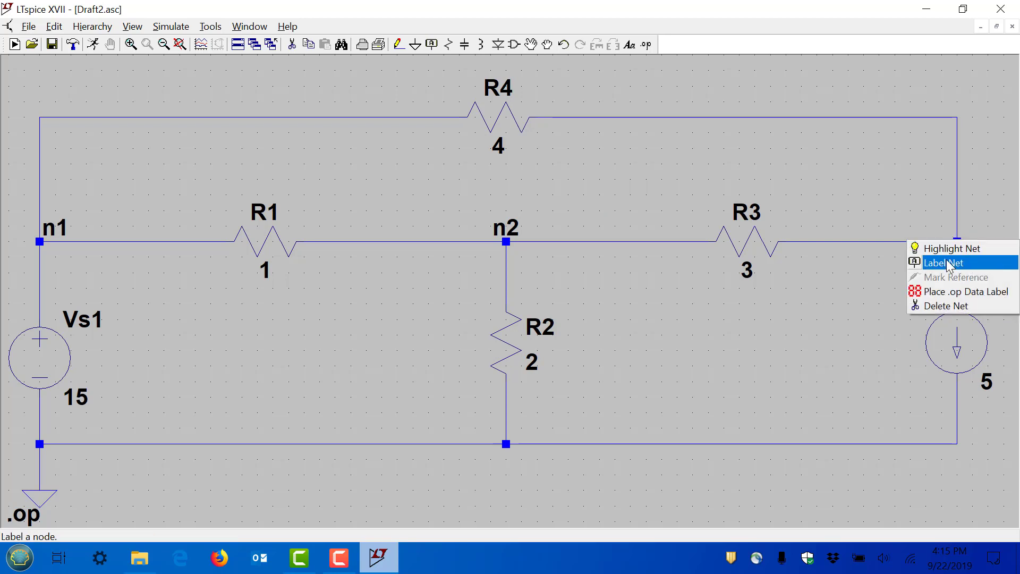
left_click(946, 259)
type("n3")
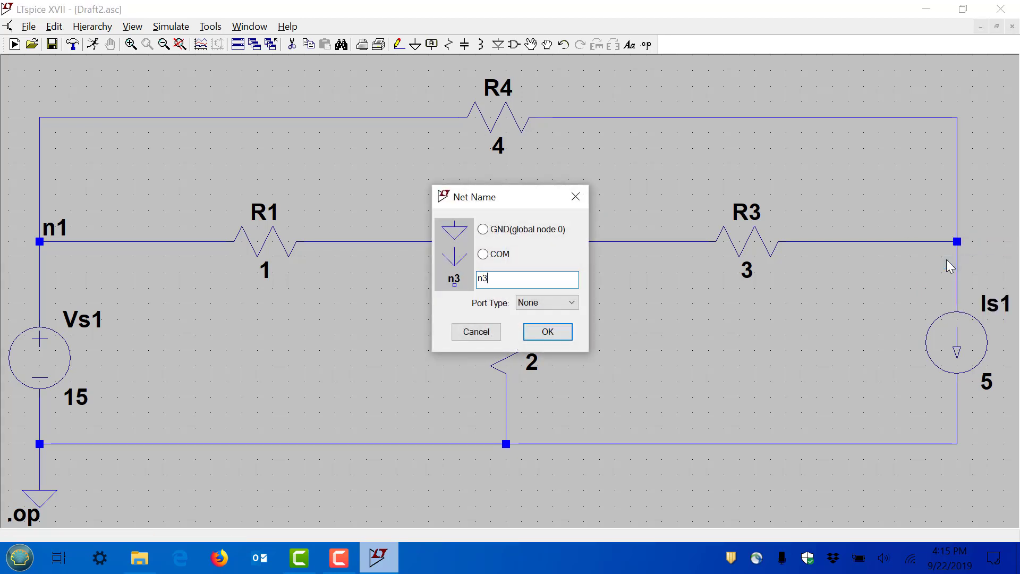
left_click(567, 334)
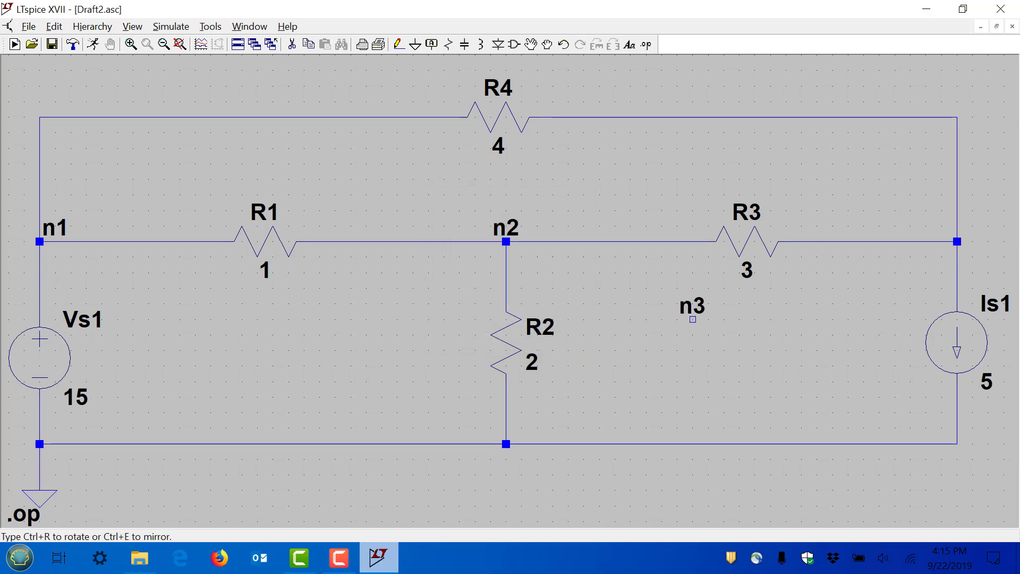
left_click(925, 241)
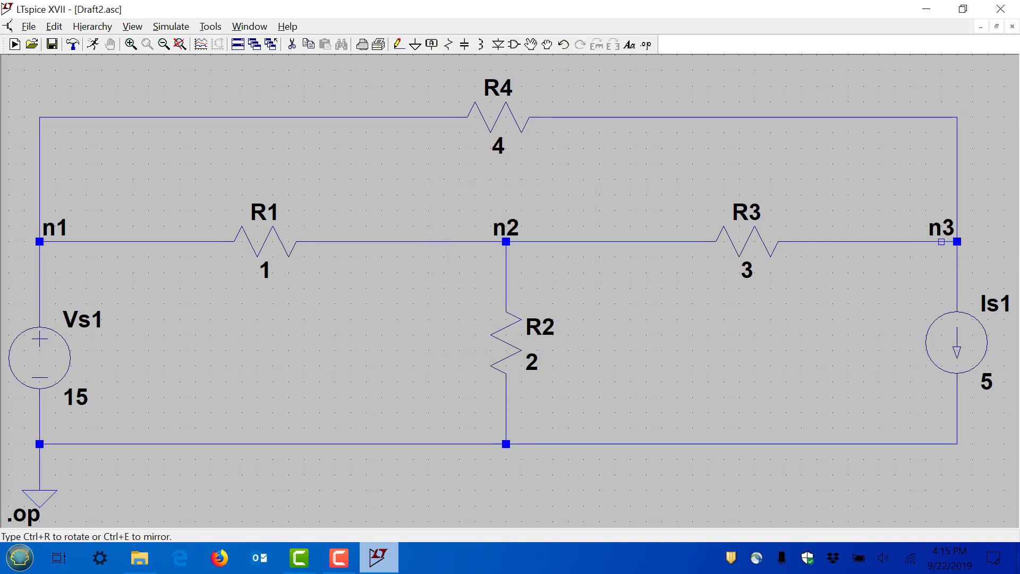
left_click(941, 242)
key("Escape")
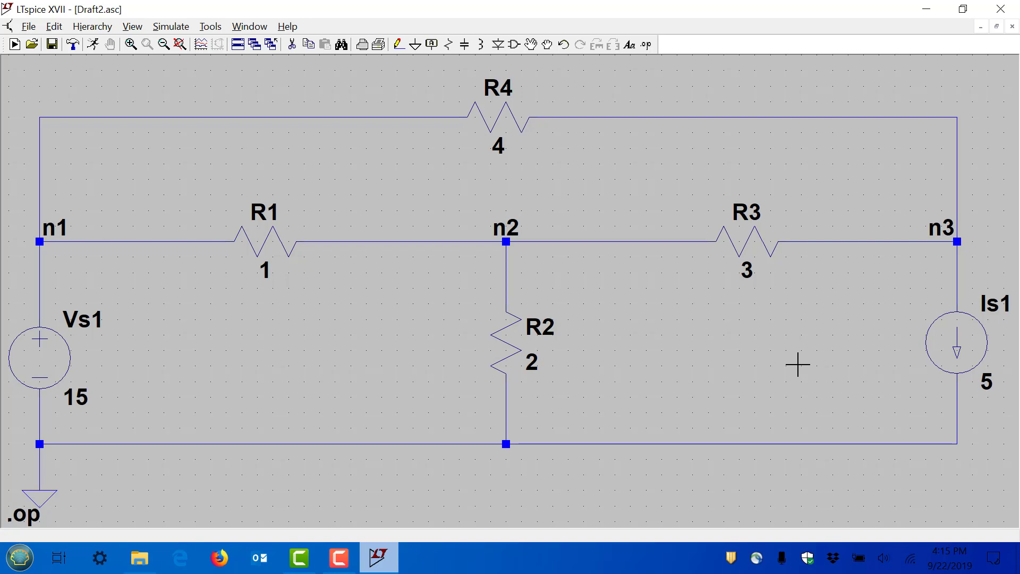
Open the SPICE netlist, check how the new node names are used, highlighting the R1 line, and close it.
left_click(133, 26)
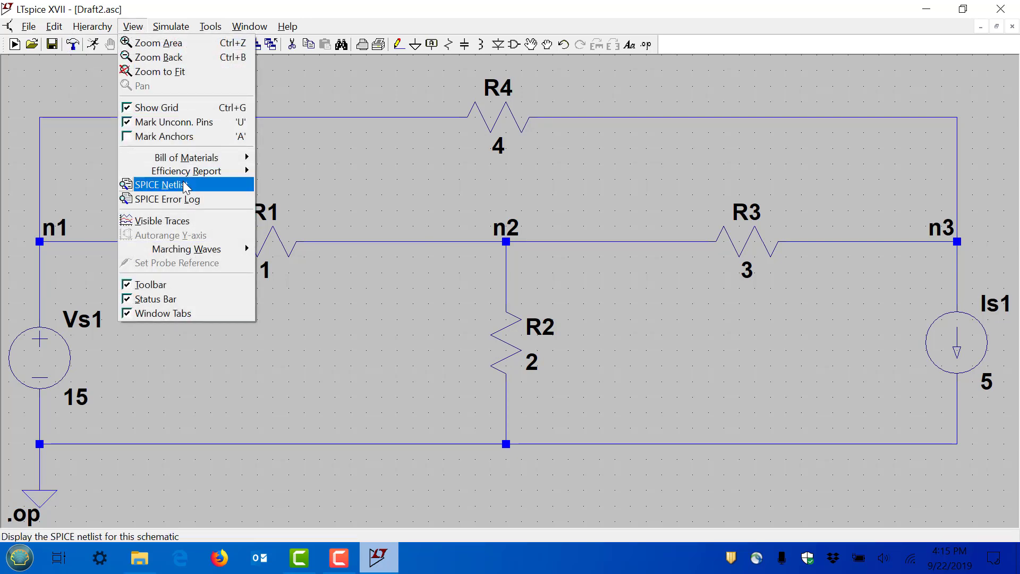
left_click(183, 184)
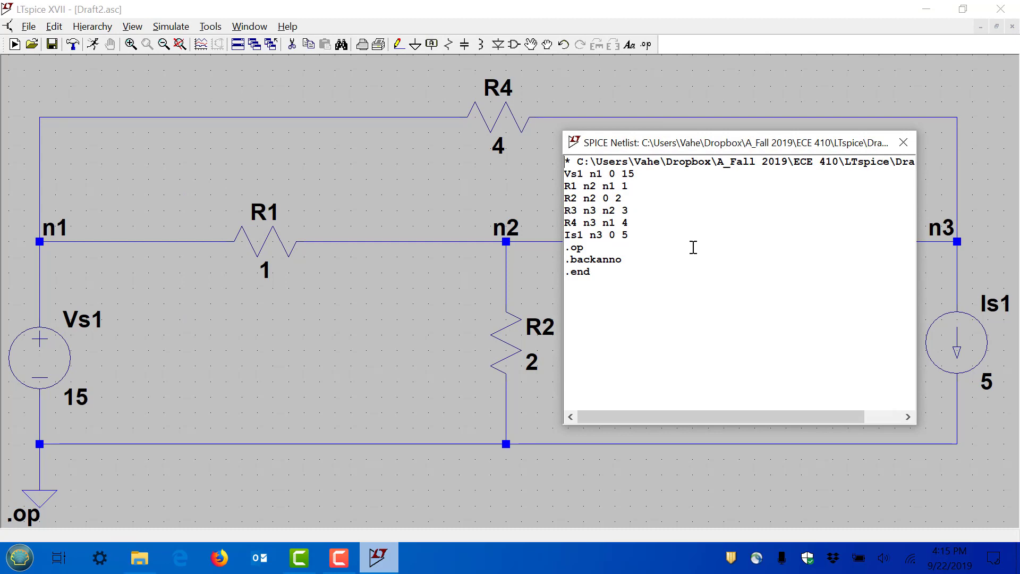
left_click_drag(633, 186, 561, 188)
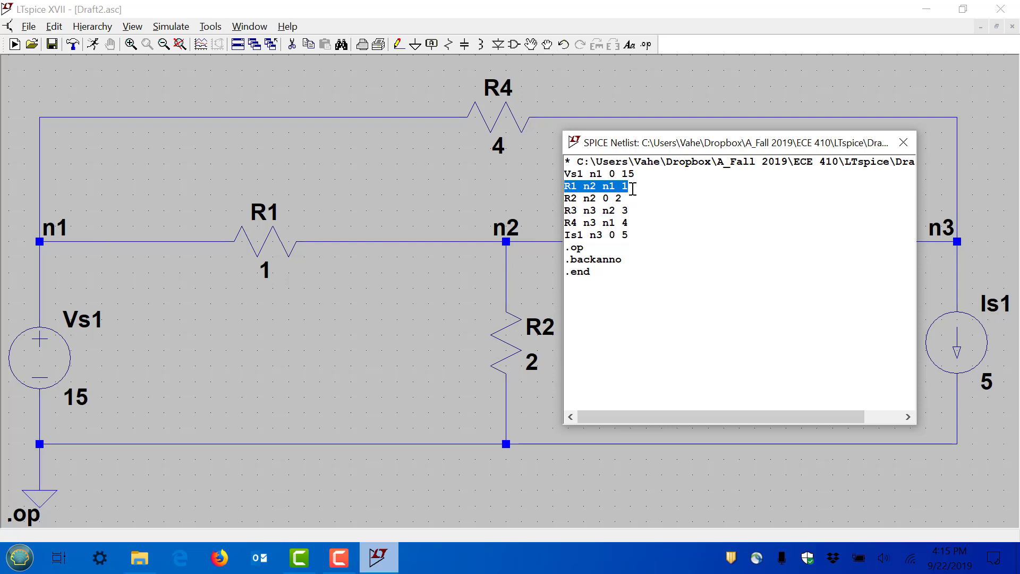
left_click(904, 143)
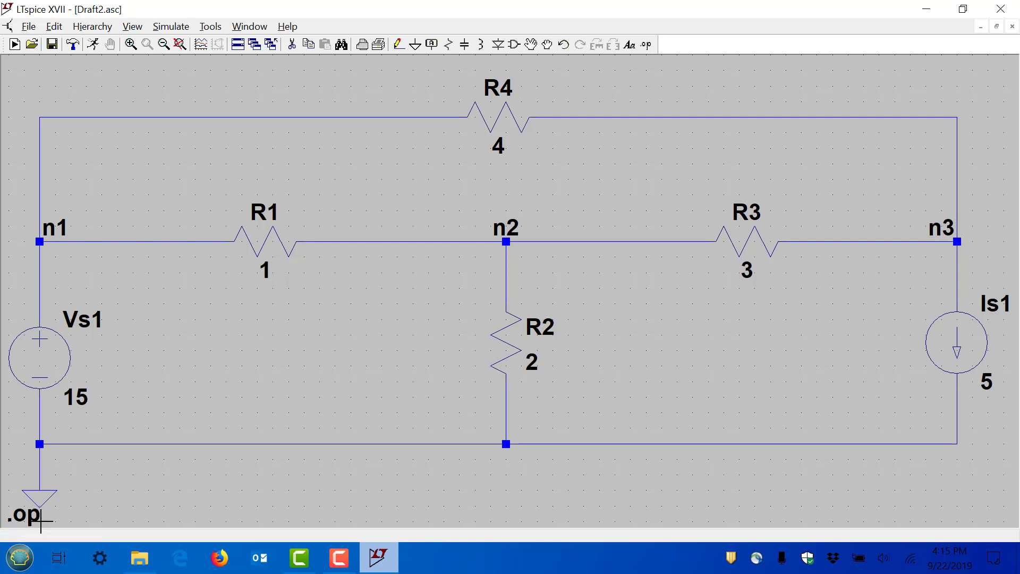
Rerun the operating point simulation with the labelled nodes, review the results and close them.
left_click(94, 45)
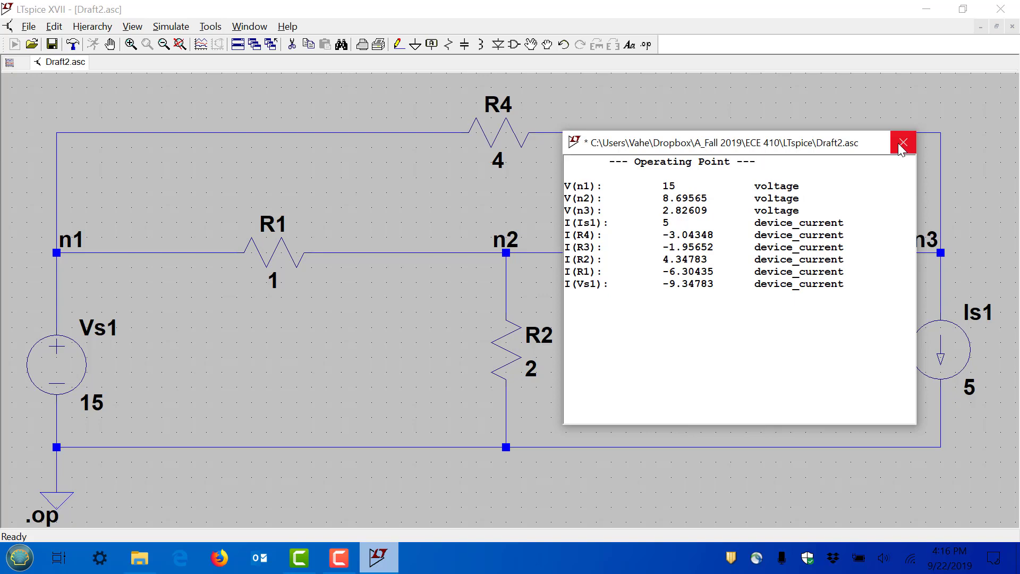
left_click(902, 144)
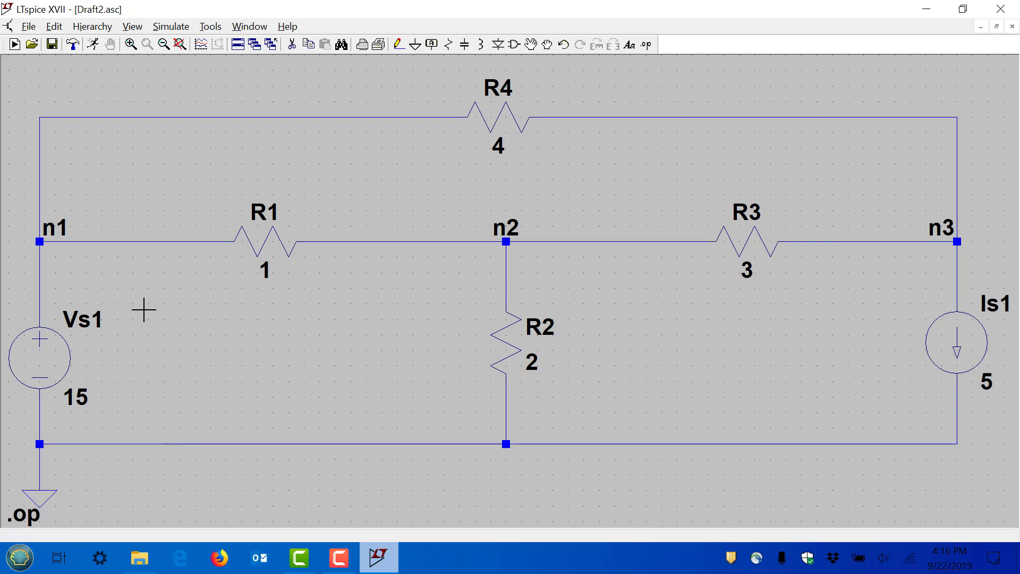
Place operating point voltage labels on the wires of nodes n1, n2 and n3.
mouse_move(119, 240)
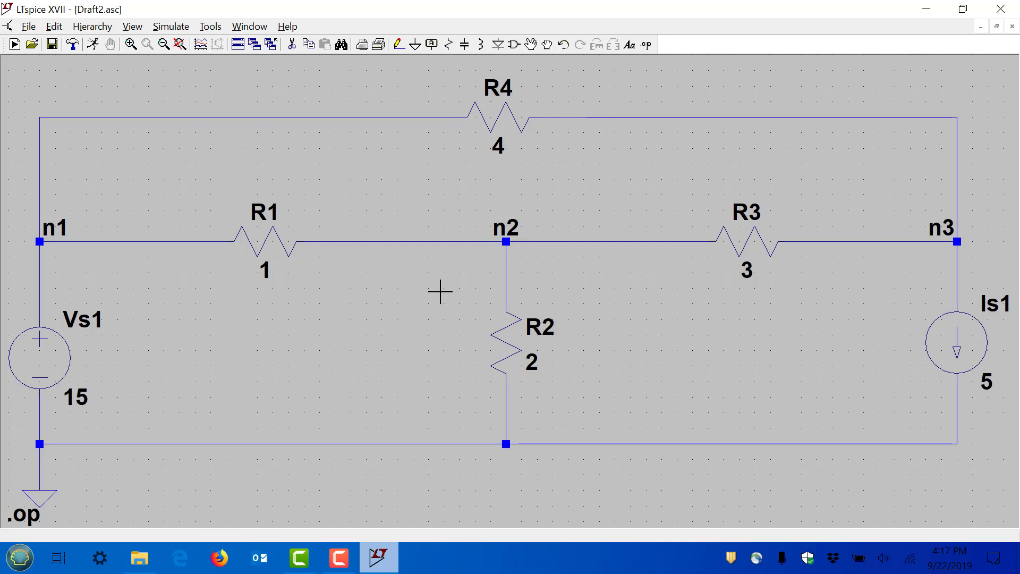
left_click(123, 241)
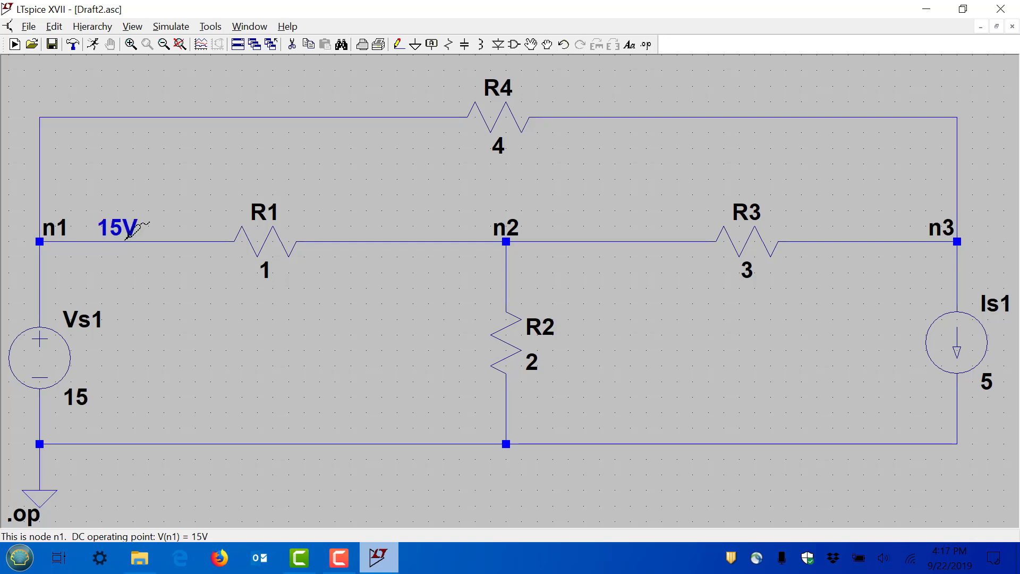
left_click(128, 234)
left_click(423, 241)
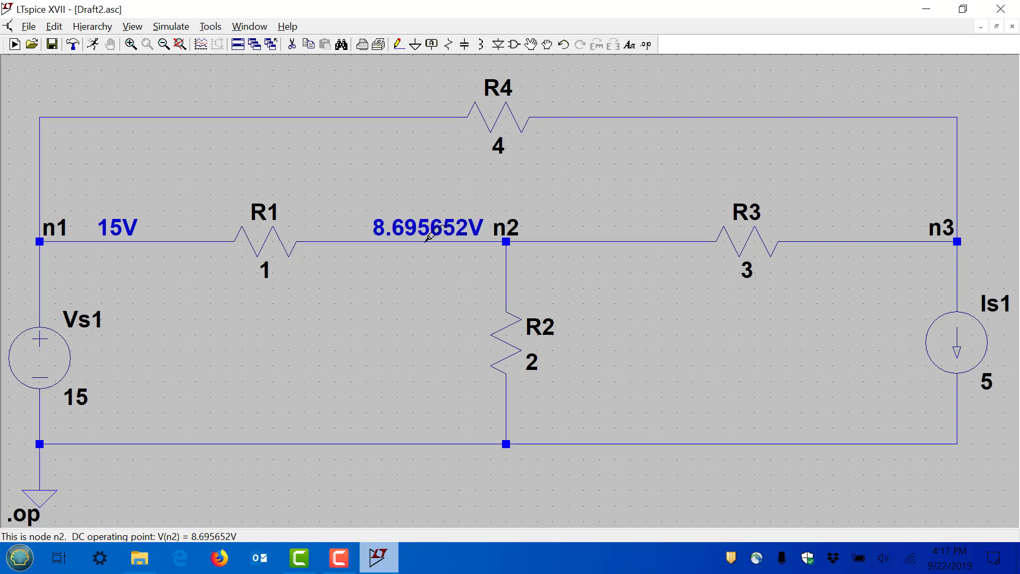
left_click(425, 242)
mouse_move(870, 243)
left_click(873, 240)
left_click(874, 240)
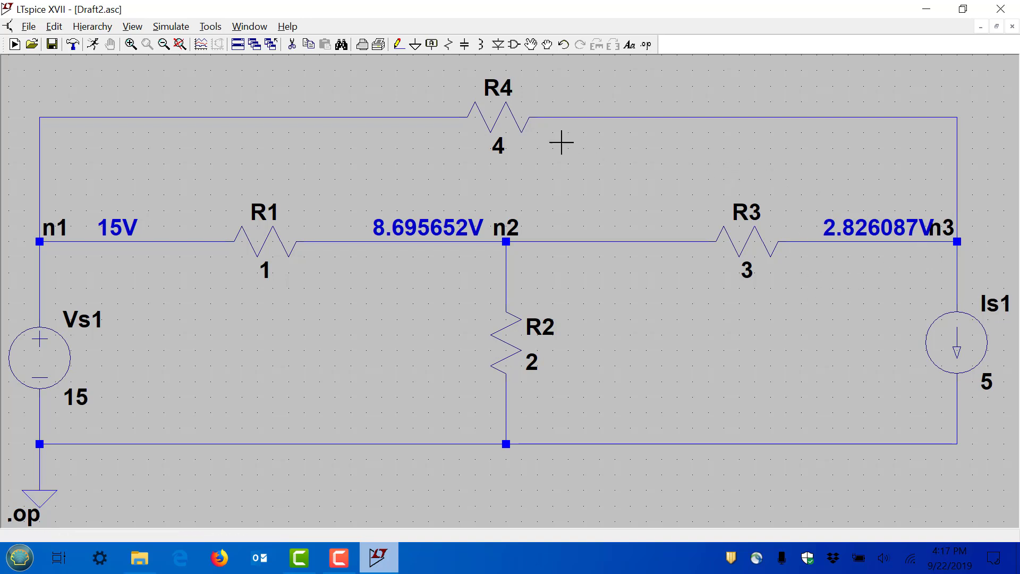
Shift resistor R3 and node n3's voltage label toward node n2 so the voltage label clears the n3 name.
left_click(547, 46)
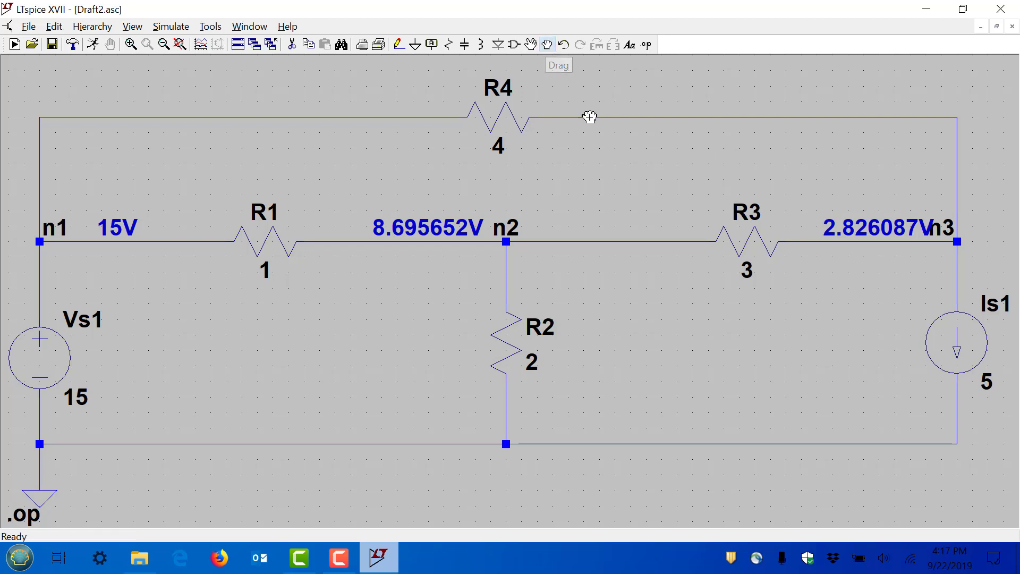
left_click(742, 240)
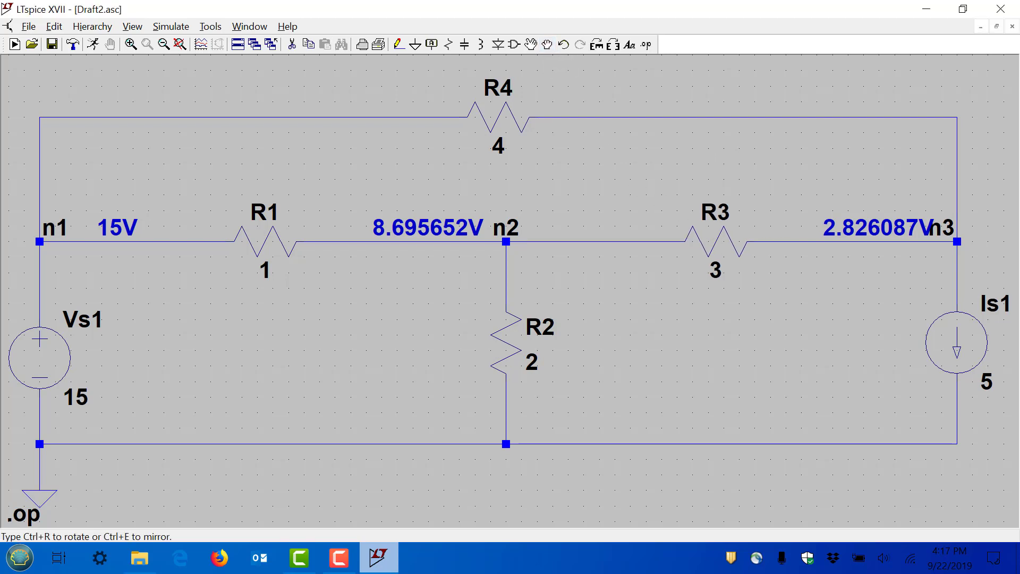
left_click(692, 239)
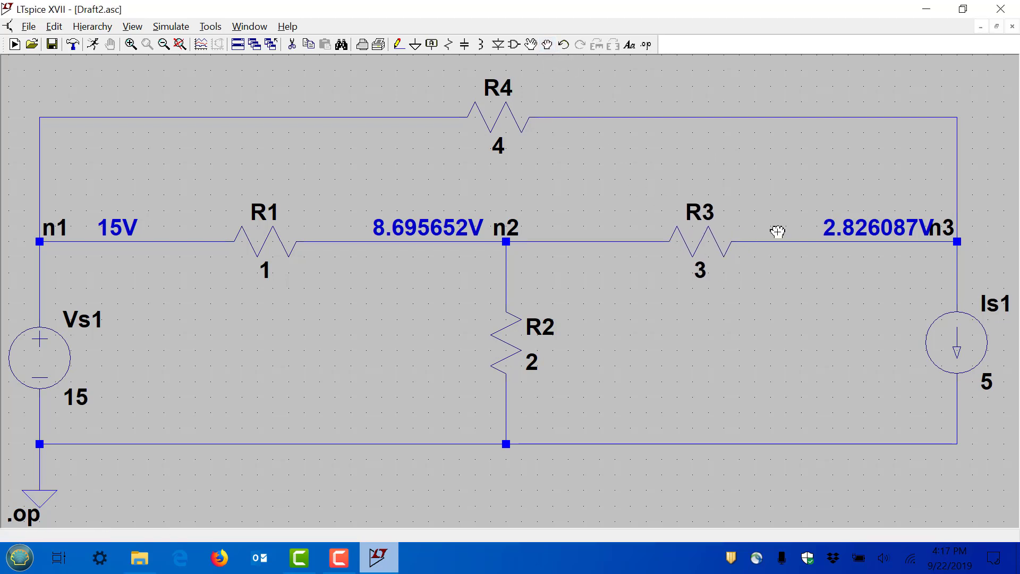
left_click(856, 220)
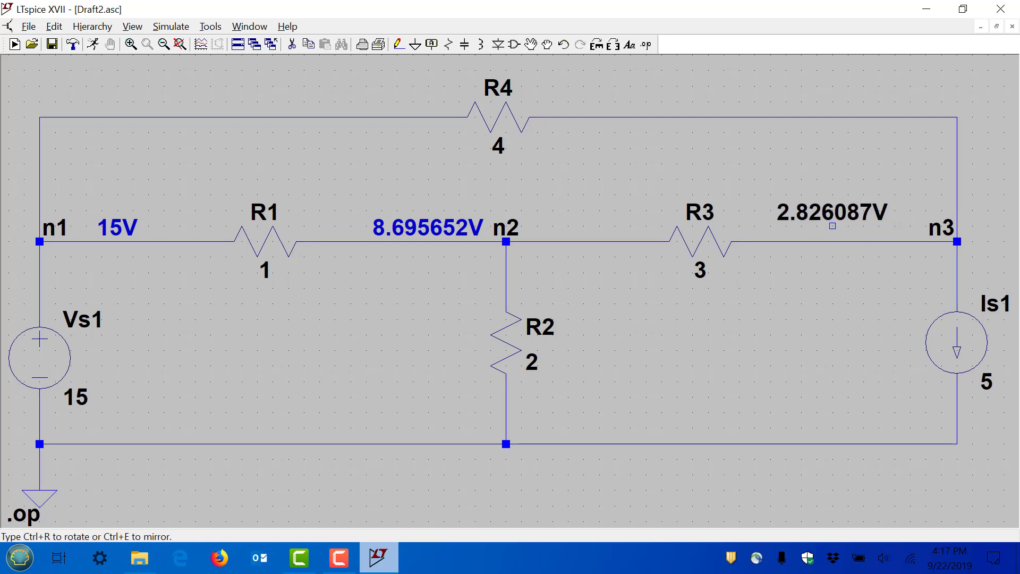
left_click(871, 226)
key("Escape")
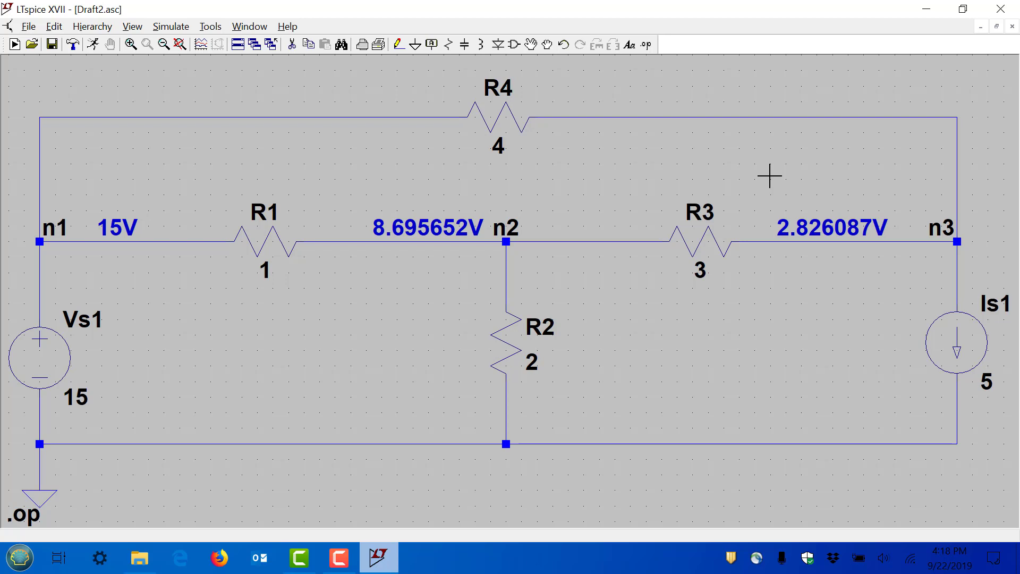
Inspect the current through R1, and open the SPICE netlist to compare its sign with R1's node order.
mouse_move(268, 221)
mouse_move(272, 234)
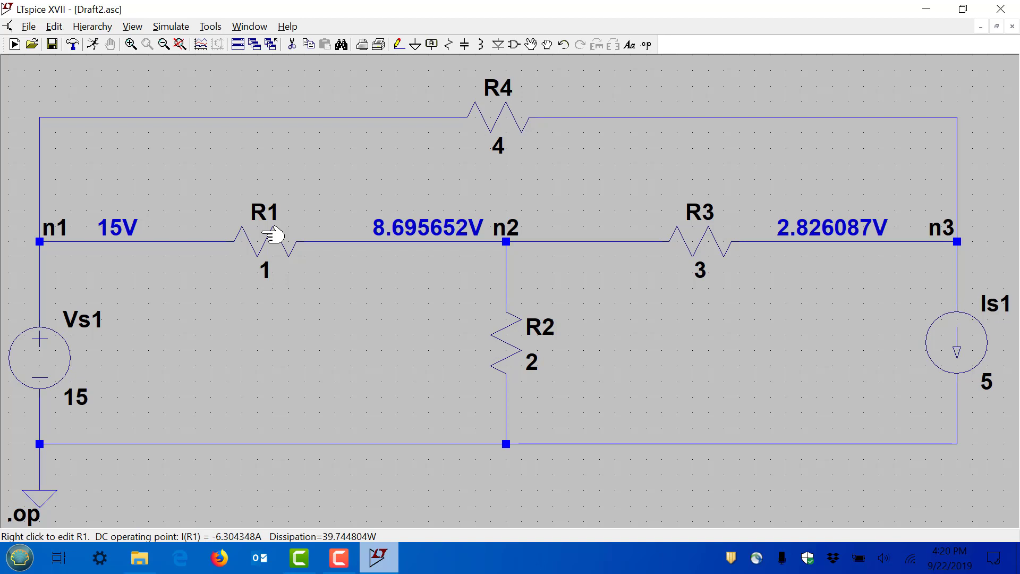
left_click(132, 27)
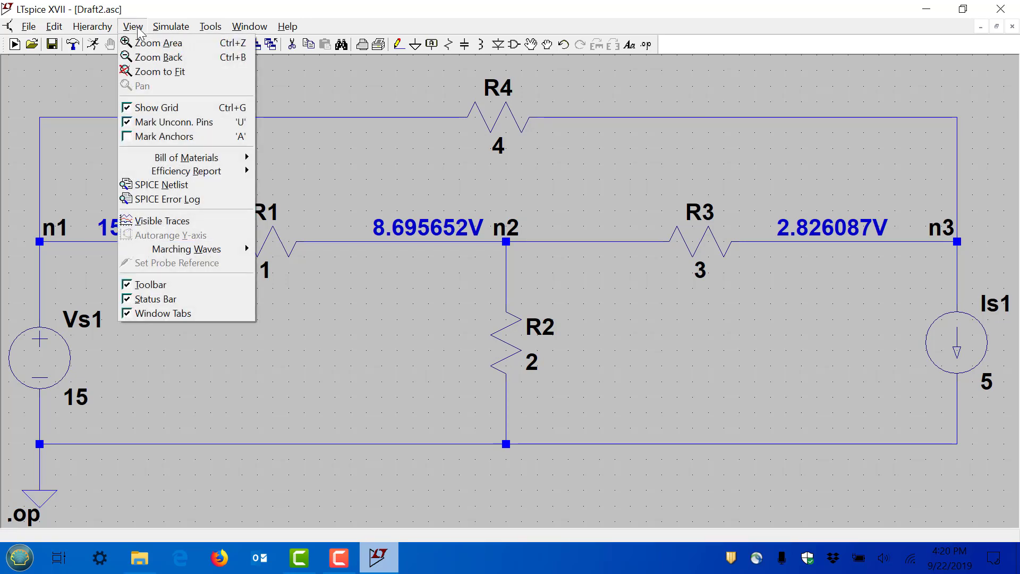
left_click(165, 186)
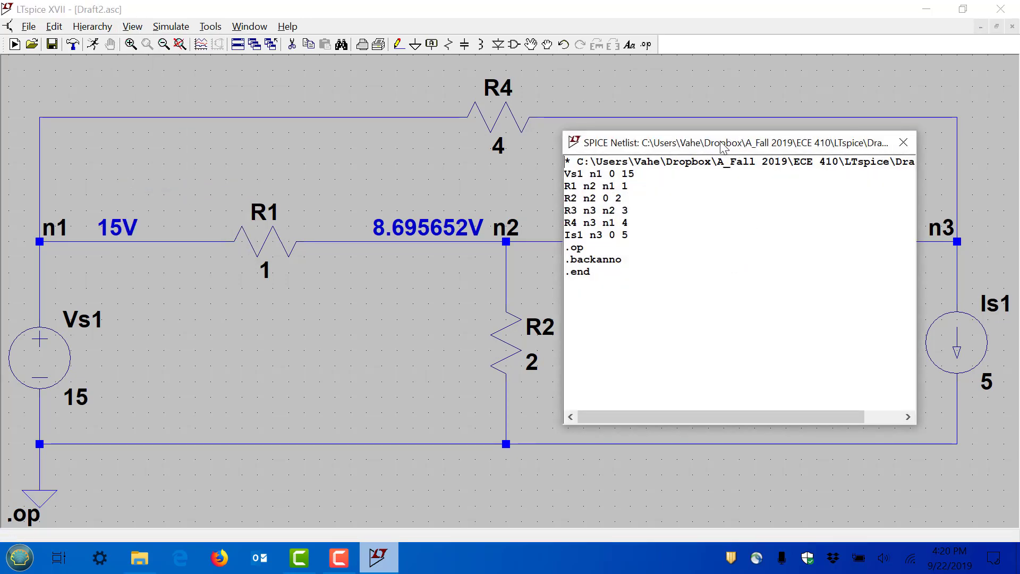
left_click_drag(723, 146, 668, 200)
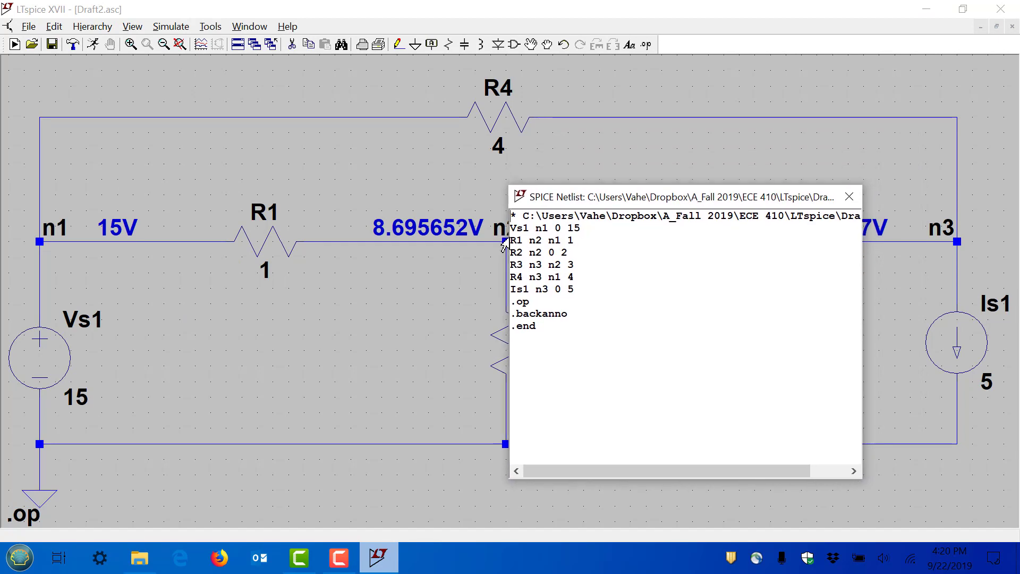
left_click_drag(511, 240, 595, 235)
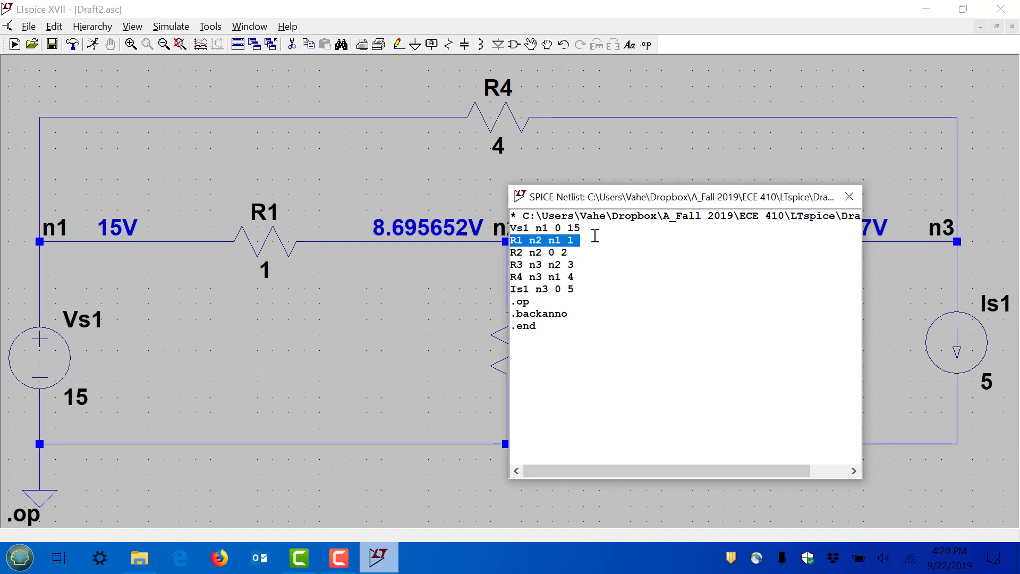
Finish reviewing R1's line in the SPICE netlist, and reopen the netlist to compare R2's node order with its current direction.
left_click_drag(629, 203, 683, 230)
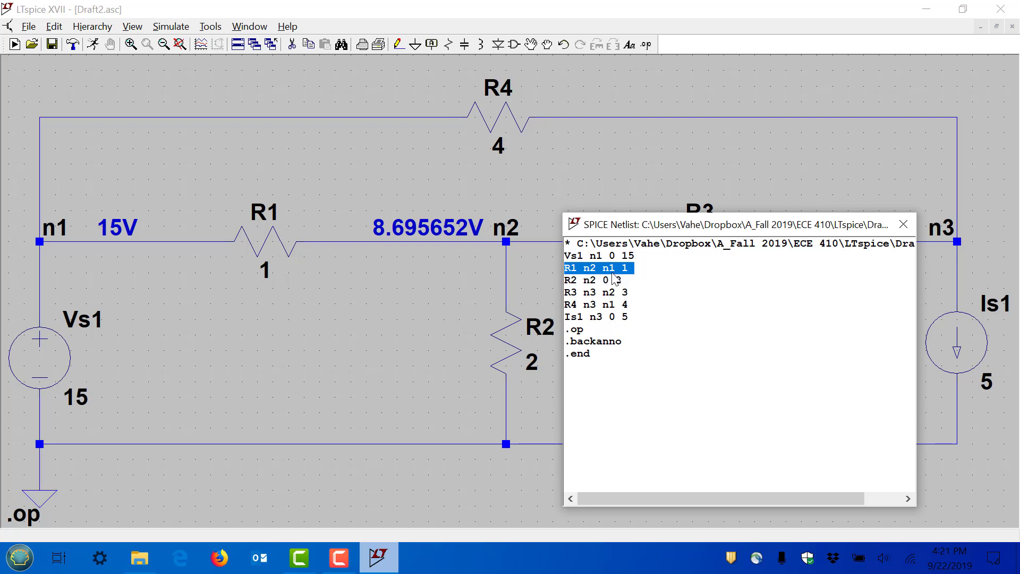
left_click(904, 226)
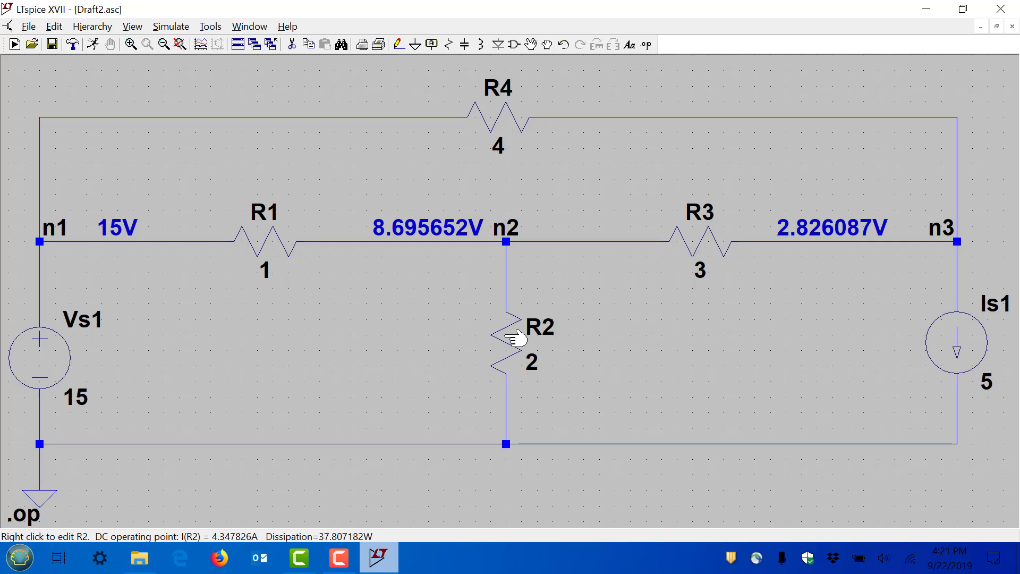
left_click(132, 26)
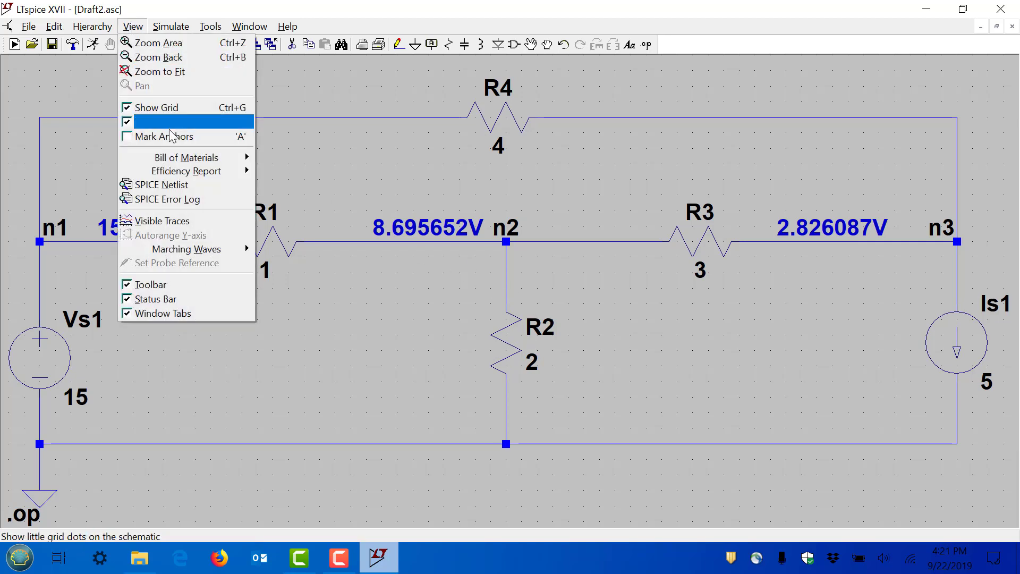
left_click(182, 183)
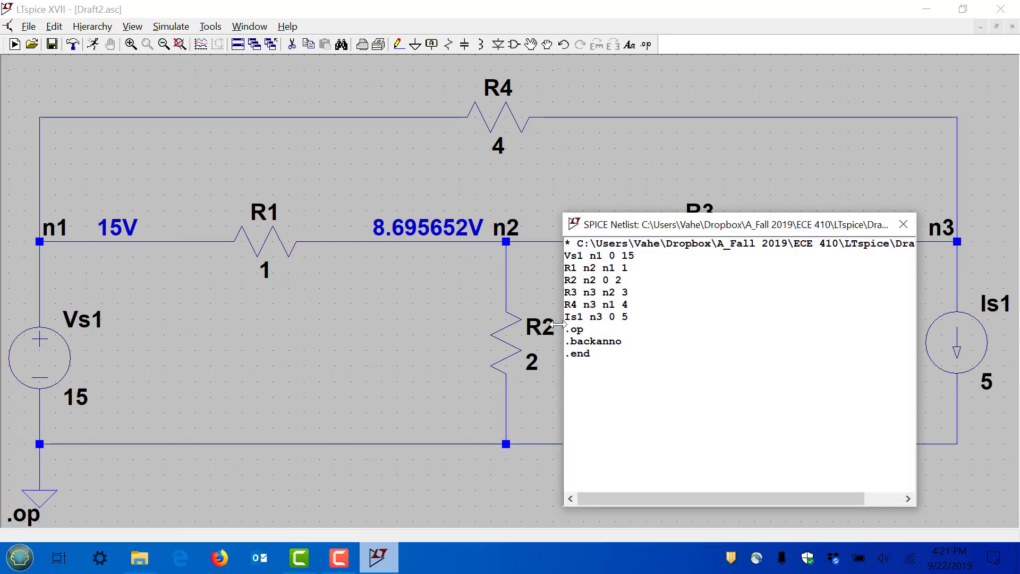
double_click(588, 280)
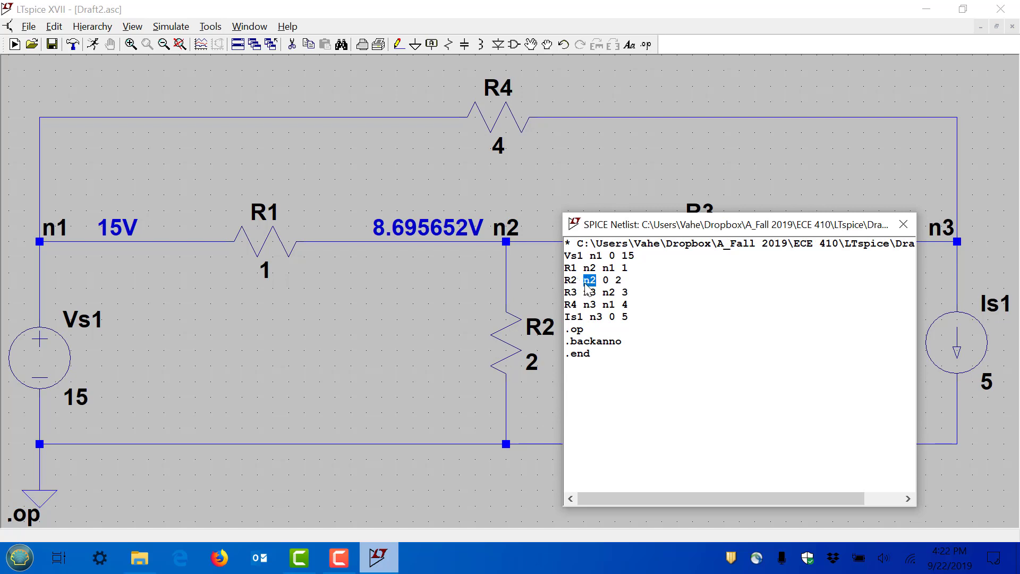
left_click(902, 227)
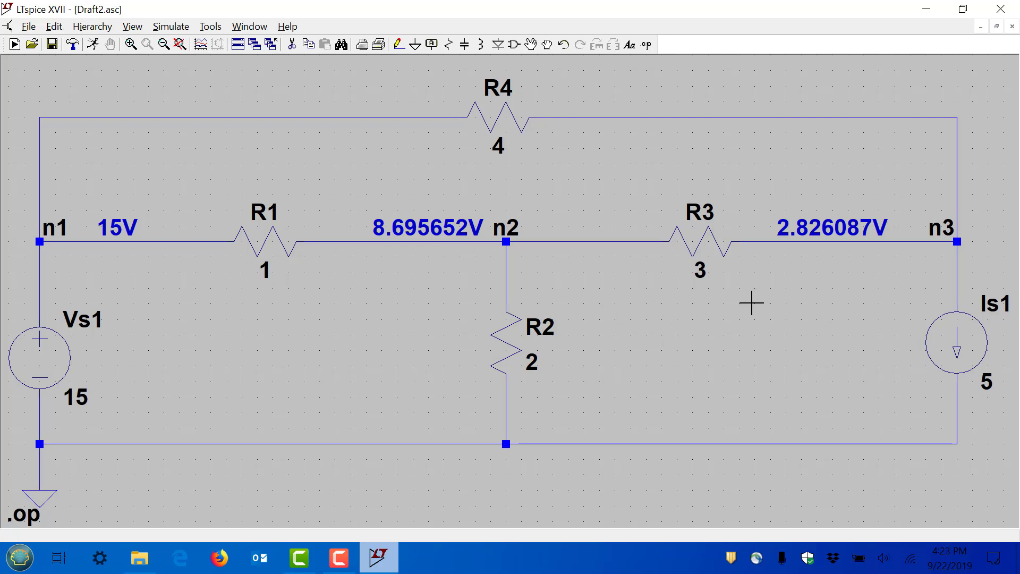
Inspect the current through R3, compare its sign with R3's node order in the SPICE netlist, and close the netlist.
mouse_move(709, 239)
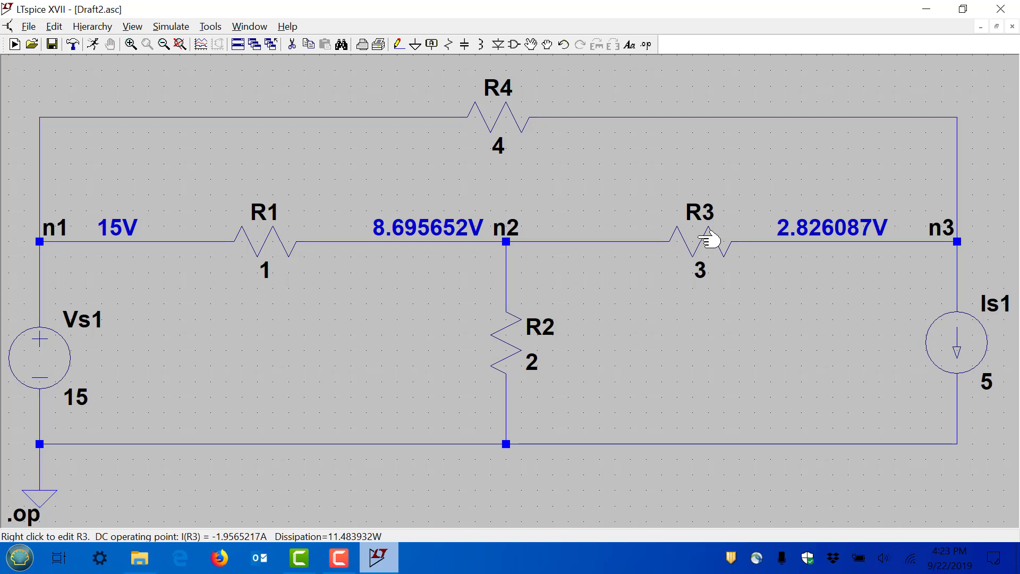
mouse_move(919, 243)
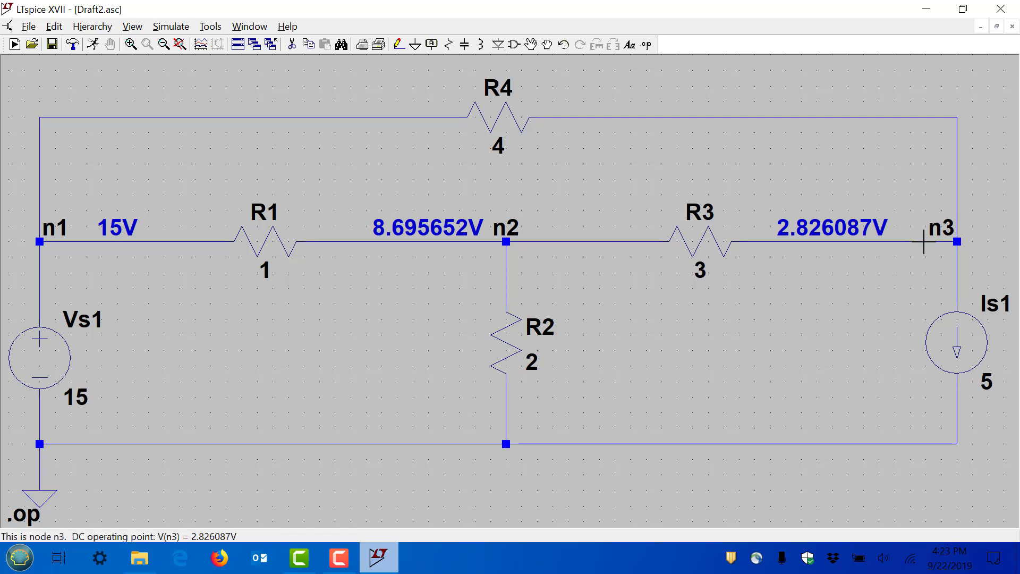
mouse_move(527, 243)
left_click(132, 28)
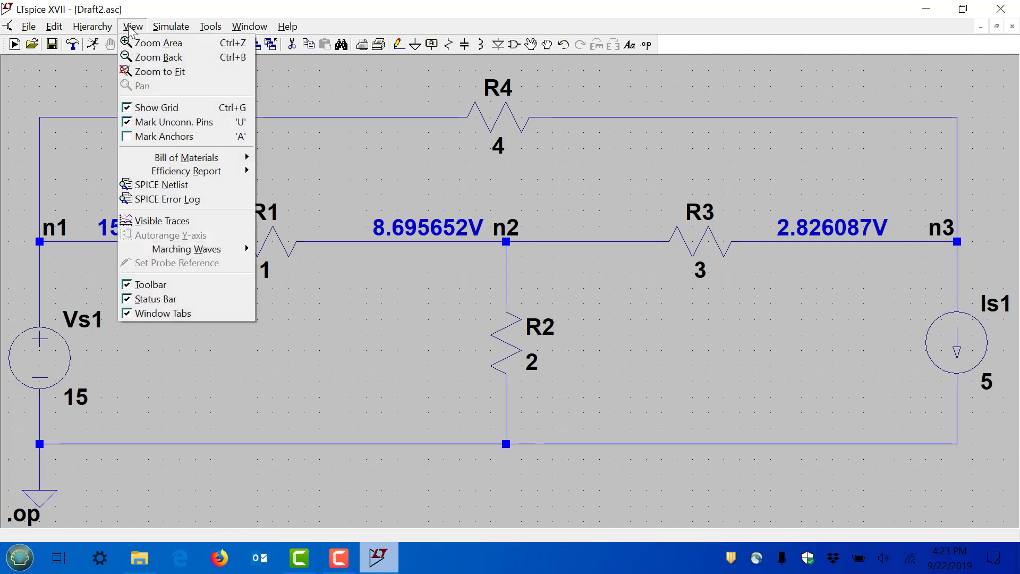
left_click(180, 184)
left_click_drag(722, 236, 817, 306)
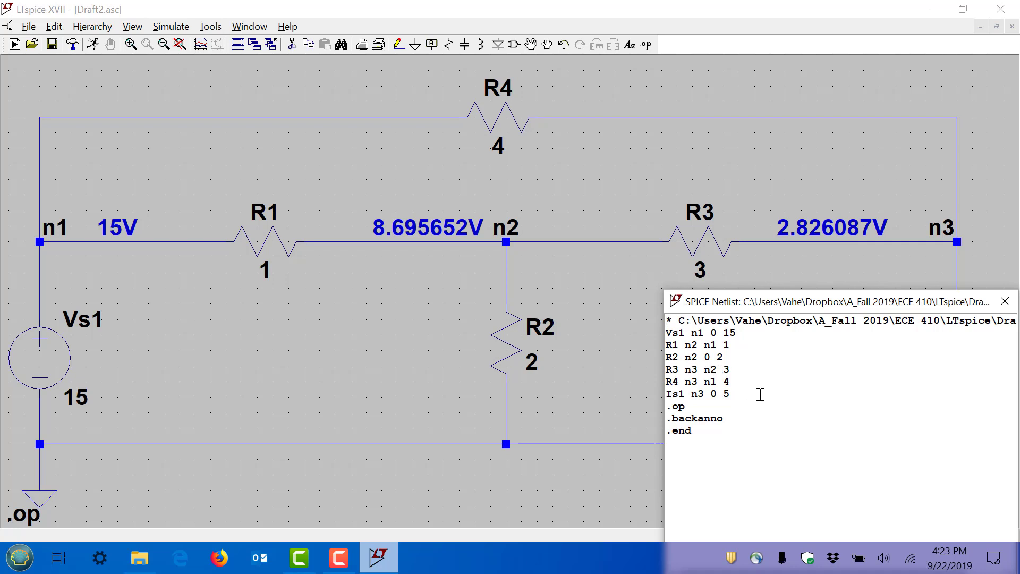
left_click_drag(783, 307, 731, 246)
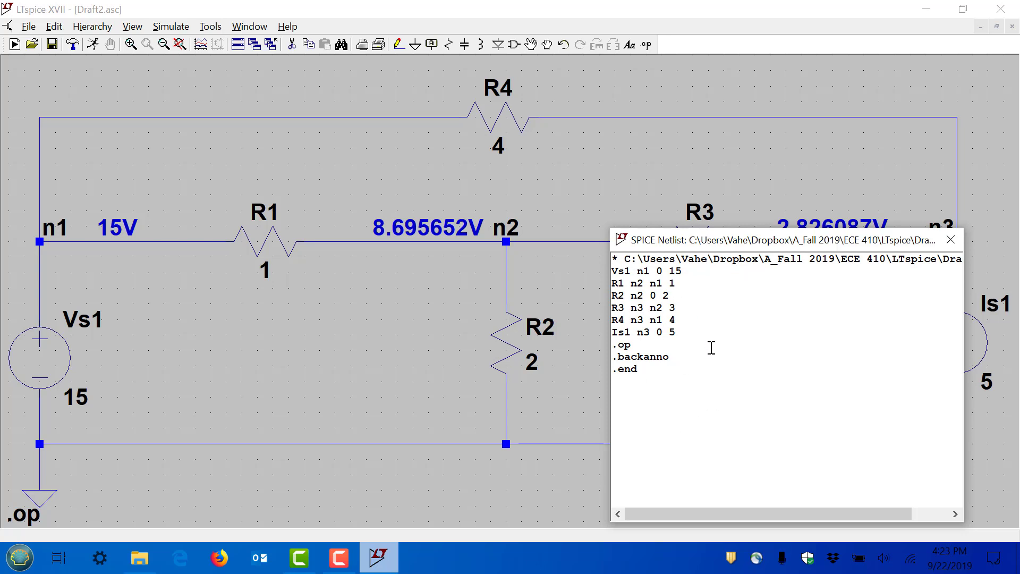
left_click(951, 241)
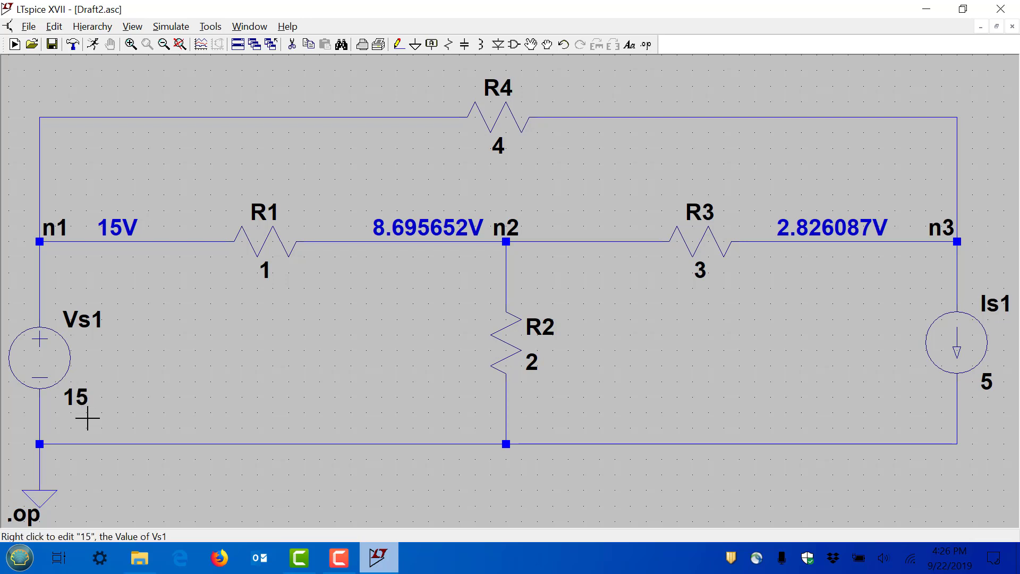
Set the value of voltage source Vs1 to 18, rerun the operating point simulation and close the results.
right_click(76, 396)
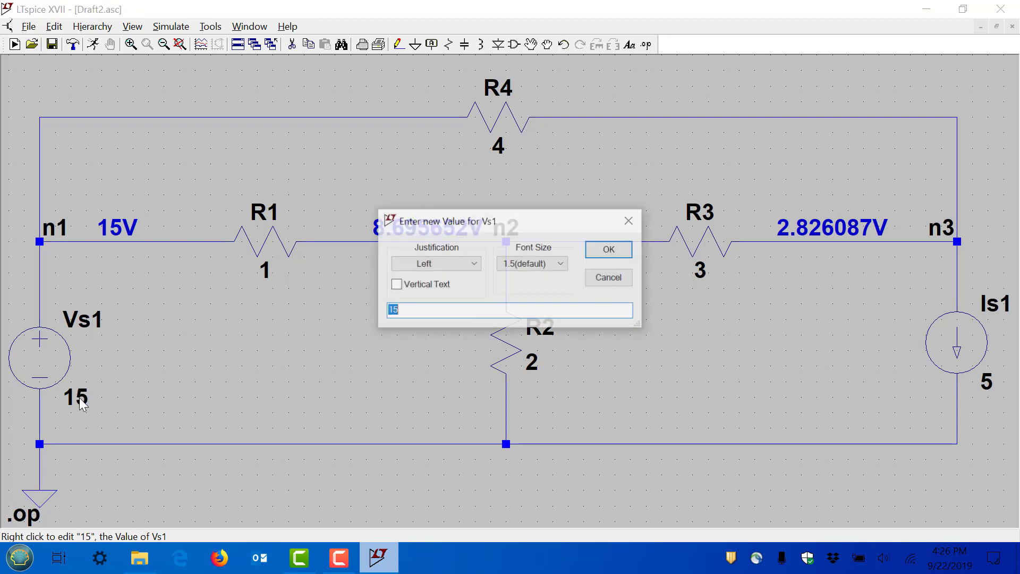
left_click(486, 310)
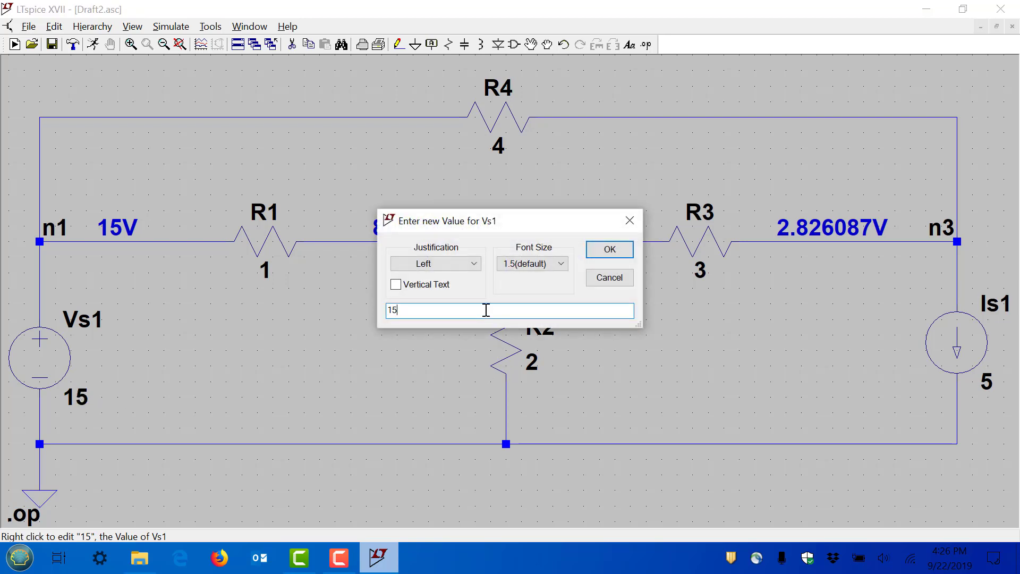
key("BackSpace")
type("8")
left_click(610, 250)
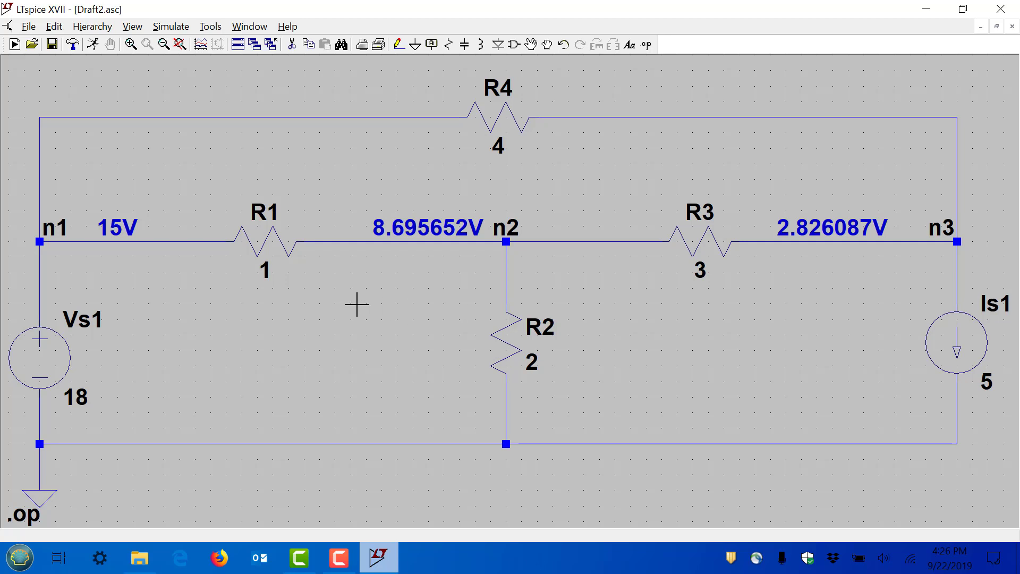
left_click(94, 45)
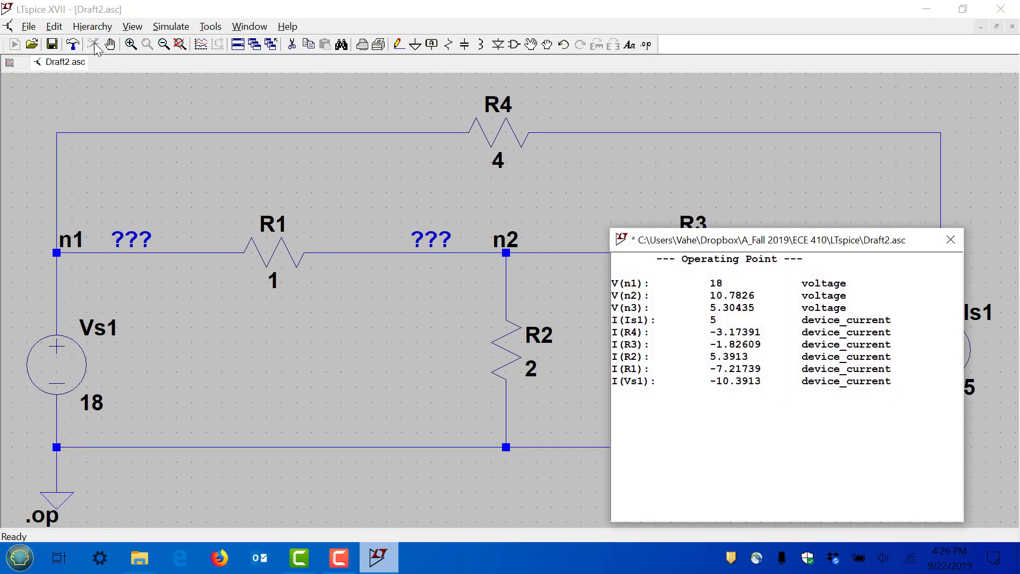
left_click(951, 239)
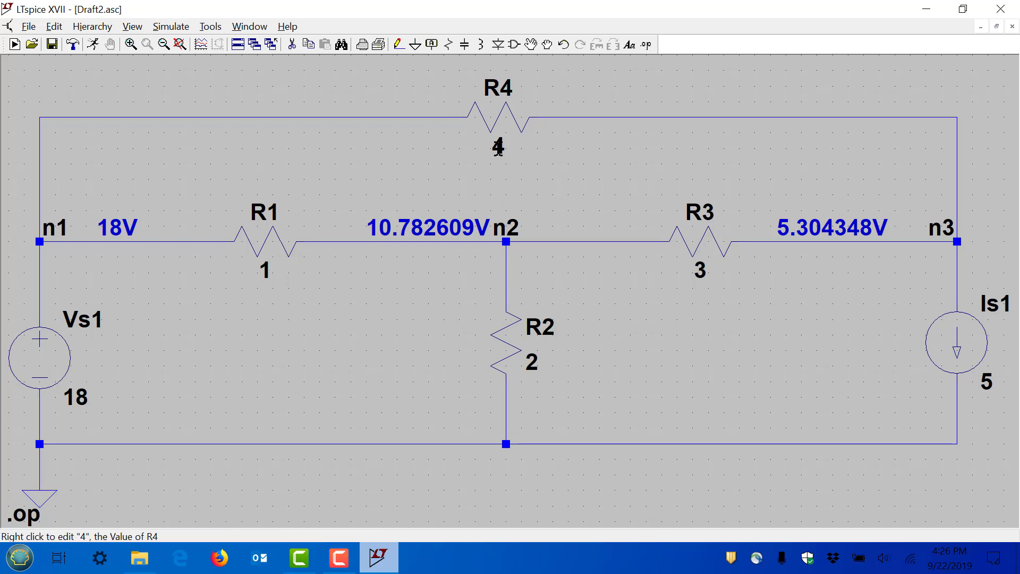
Set the value of resistor R1 to 10, rerun the operating point simulation and close the results.
right_click(264, 269)
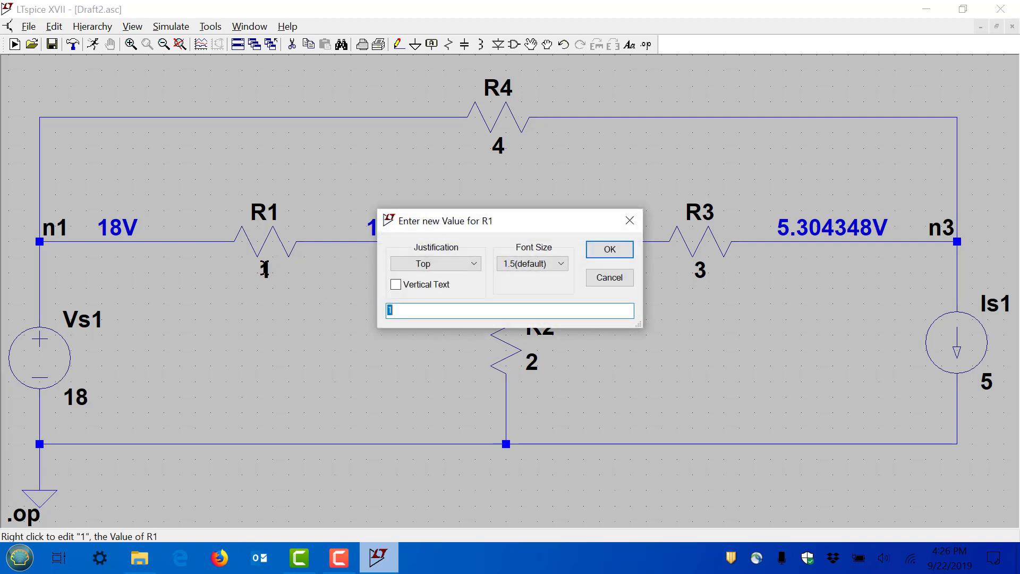
left_click(436, 314)
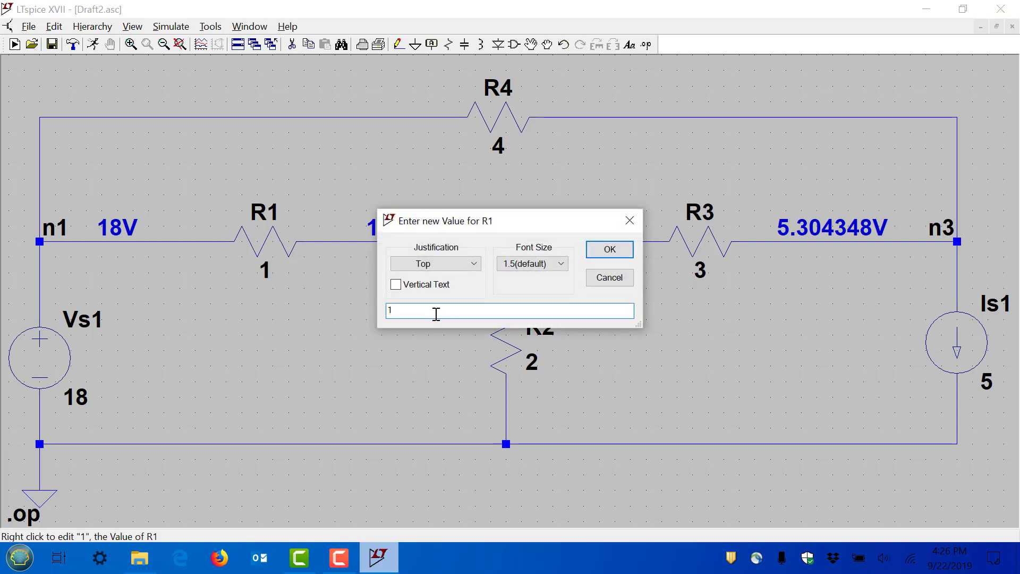
type("0")
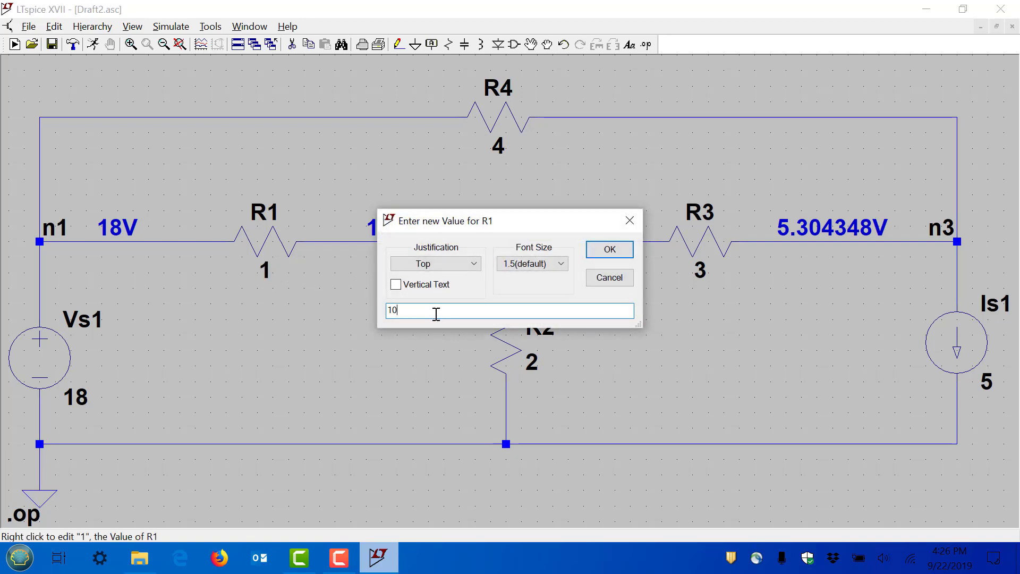
left_click(596, 250)
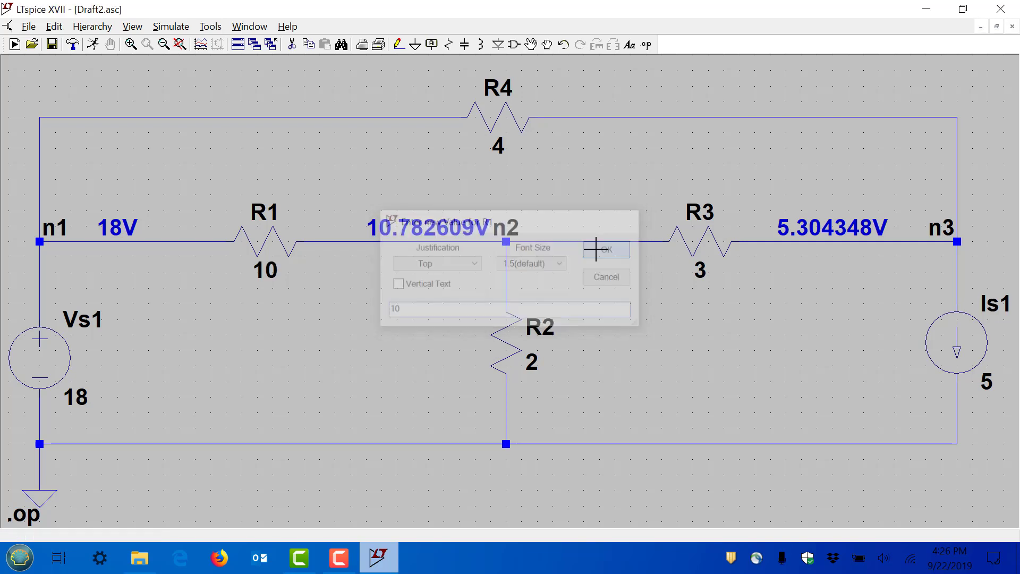
left_click(94, 44)
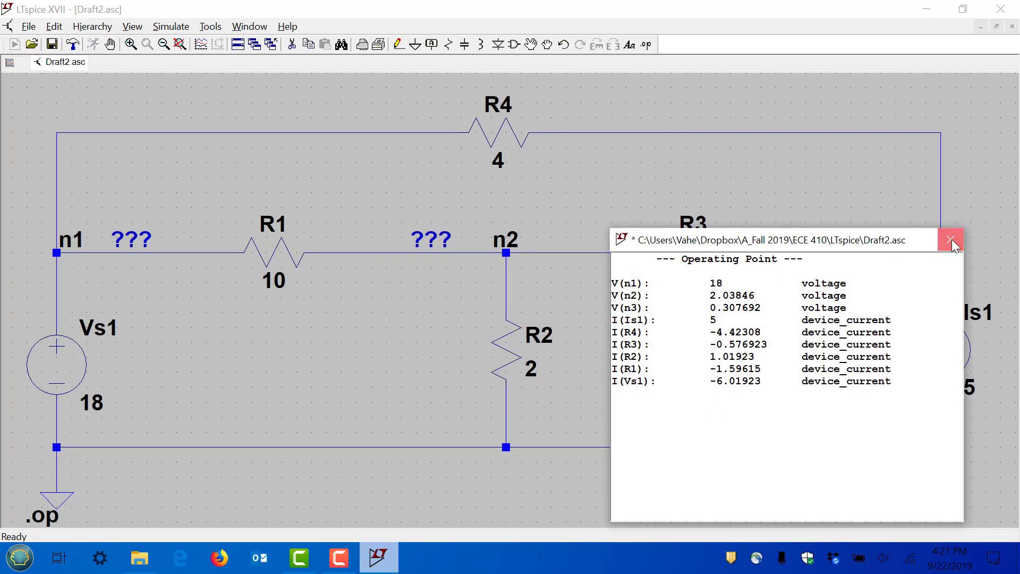
left_click(950, 240)
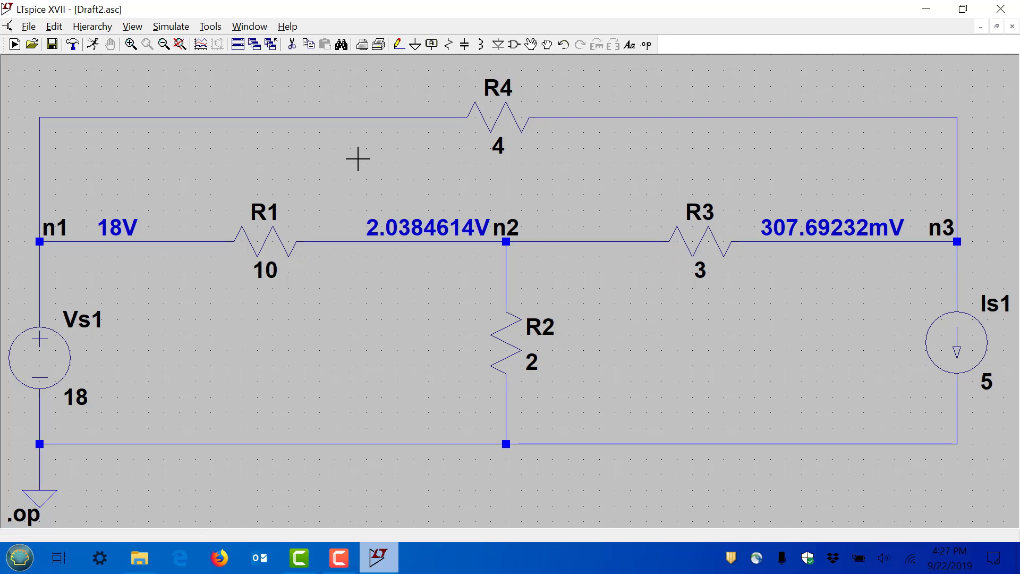
Undo the value changes to R1 and Vs1, rerun the operating point simulation and close the results.
left_click(564, 46)
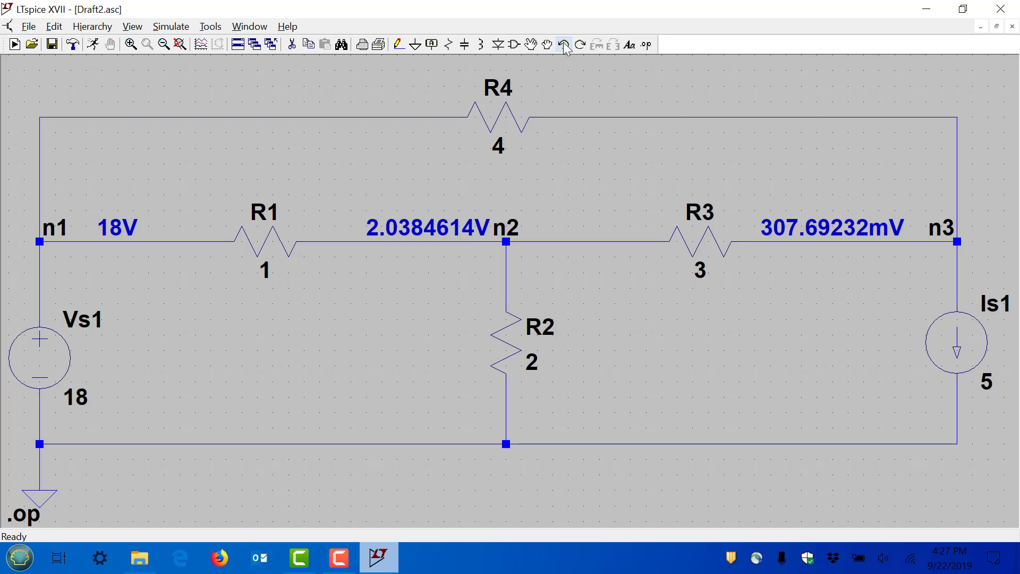
left_click(565, 46)
left_click(93, 44)
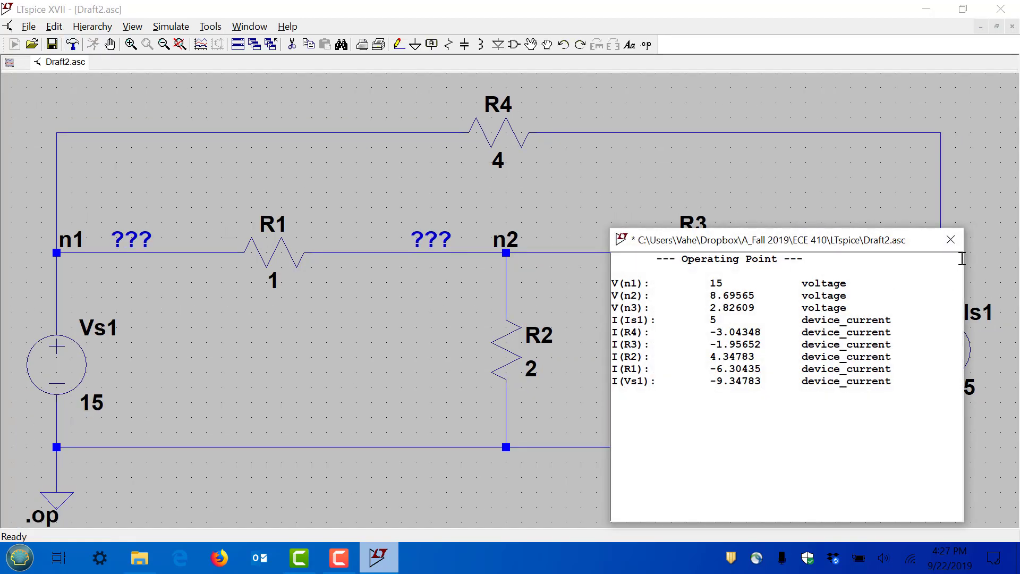
left_click(952, 240)
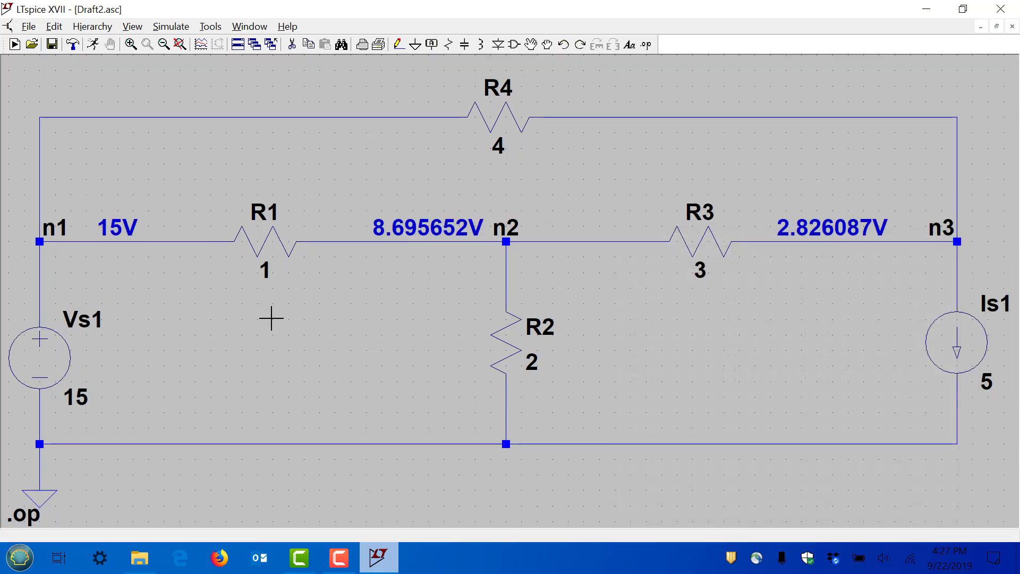